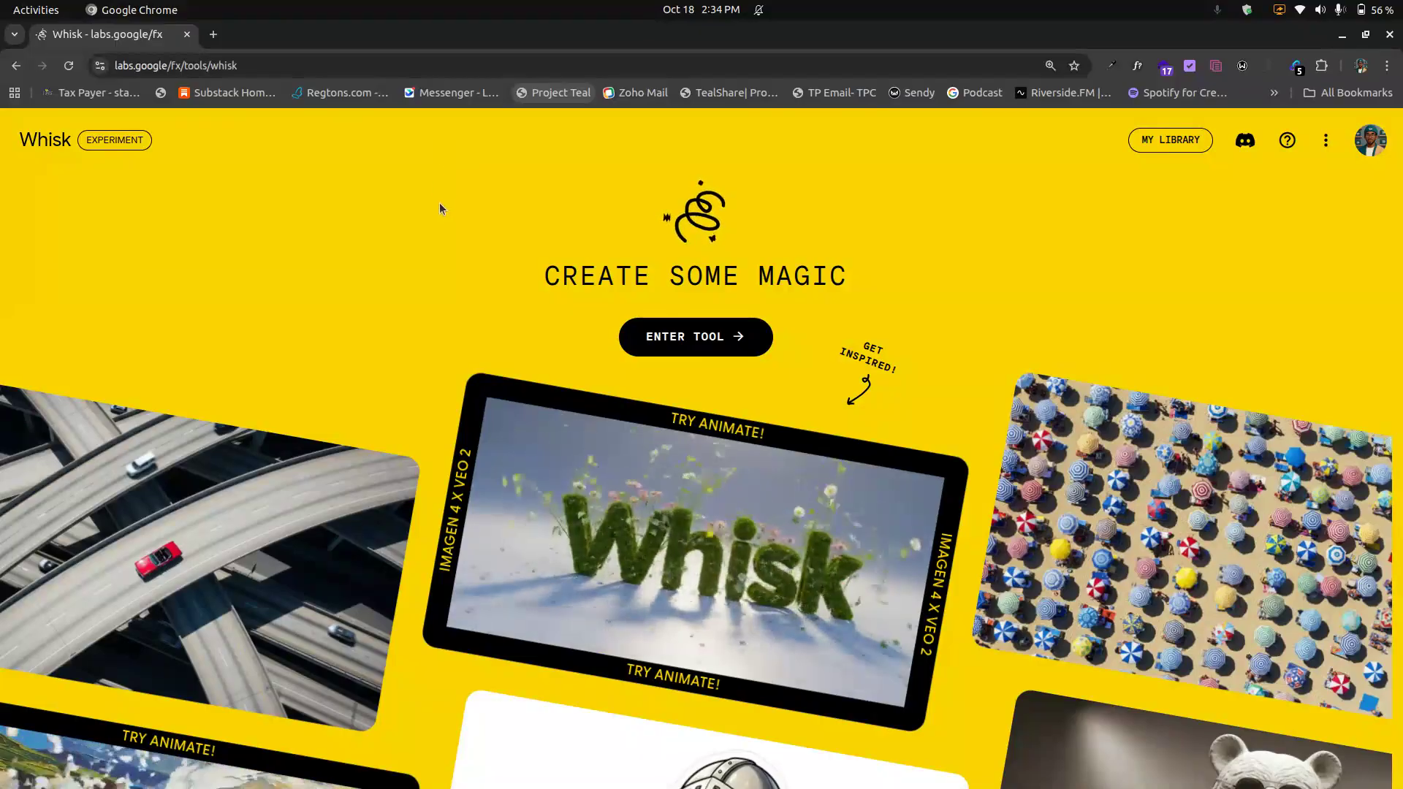
Step: Browse the example gallery on the landing page
scroll(439, 216, down, 5)
scroll(438, 219, down, 3)
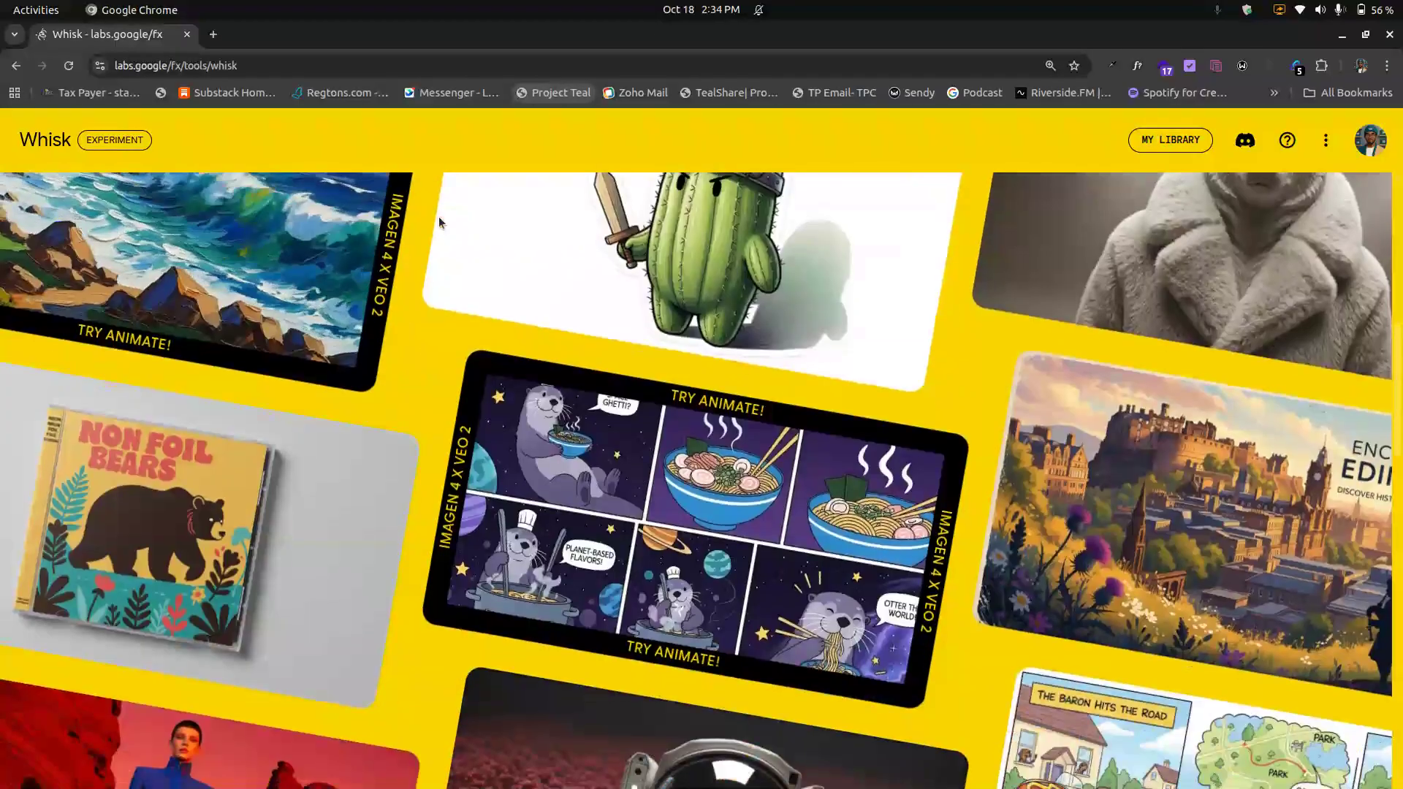
scroll(440, 219, down, 3)
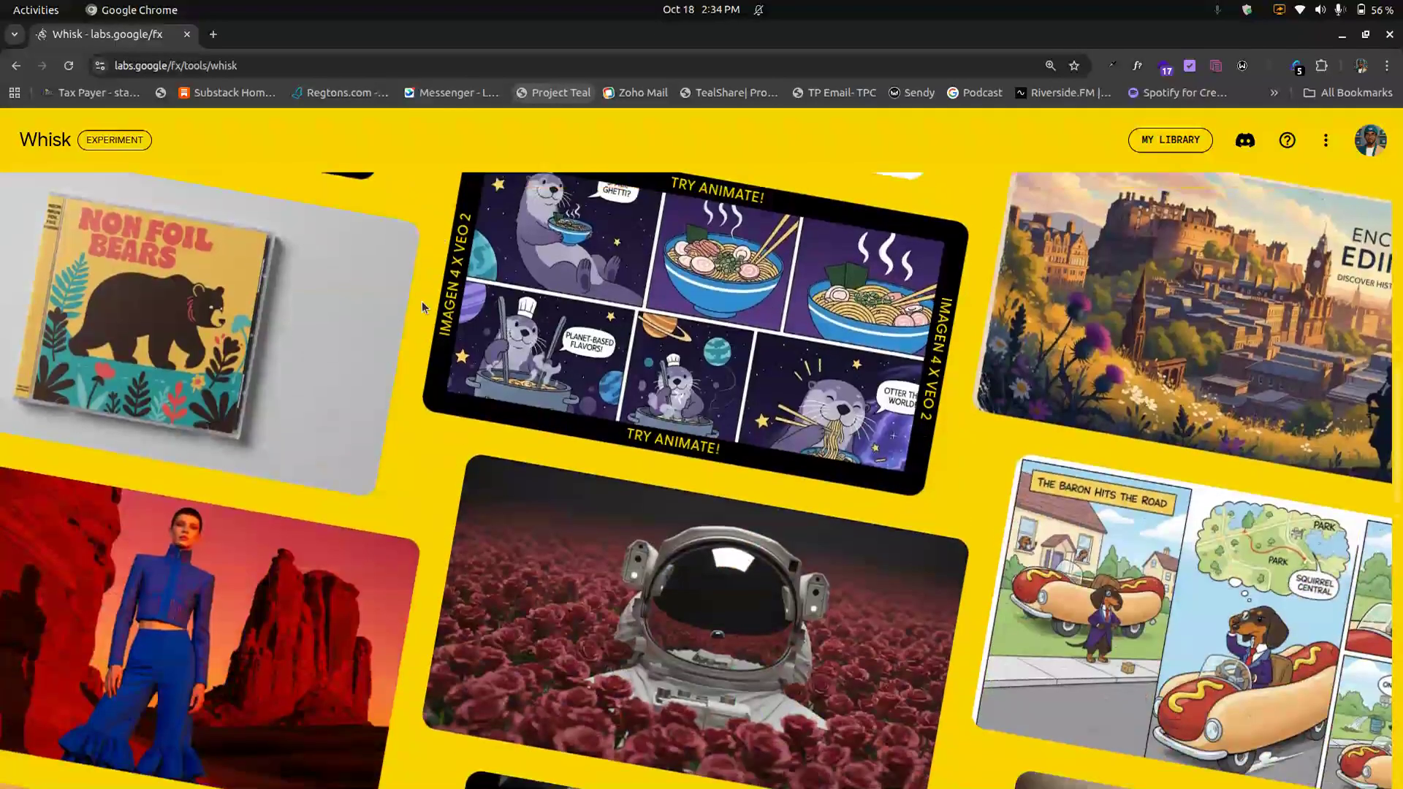
scroll(423, 301, down, 1)
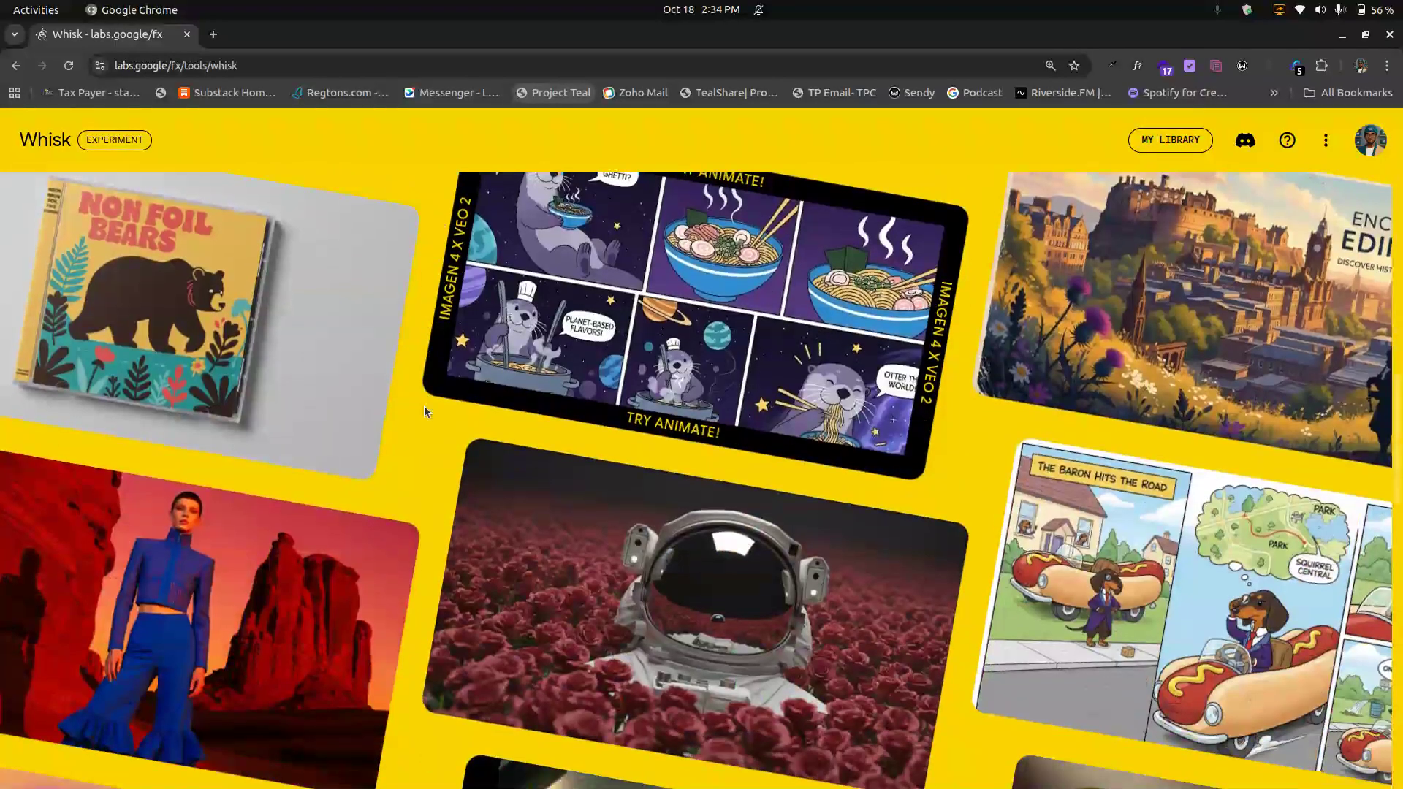
scroll(424, 407, down, 5)
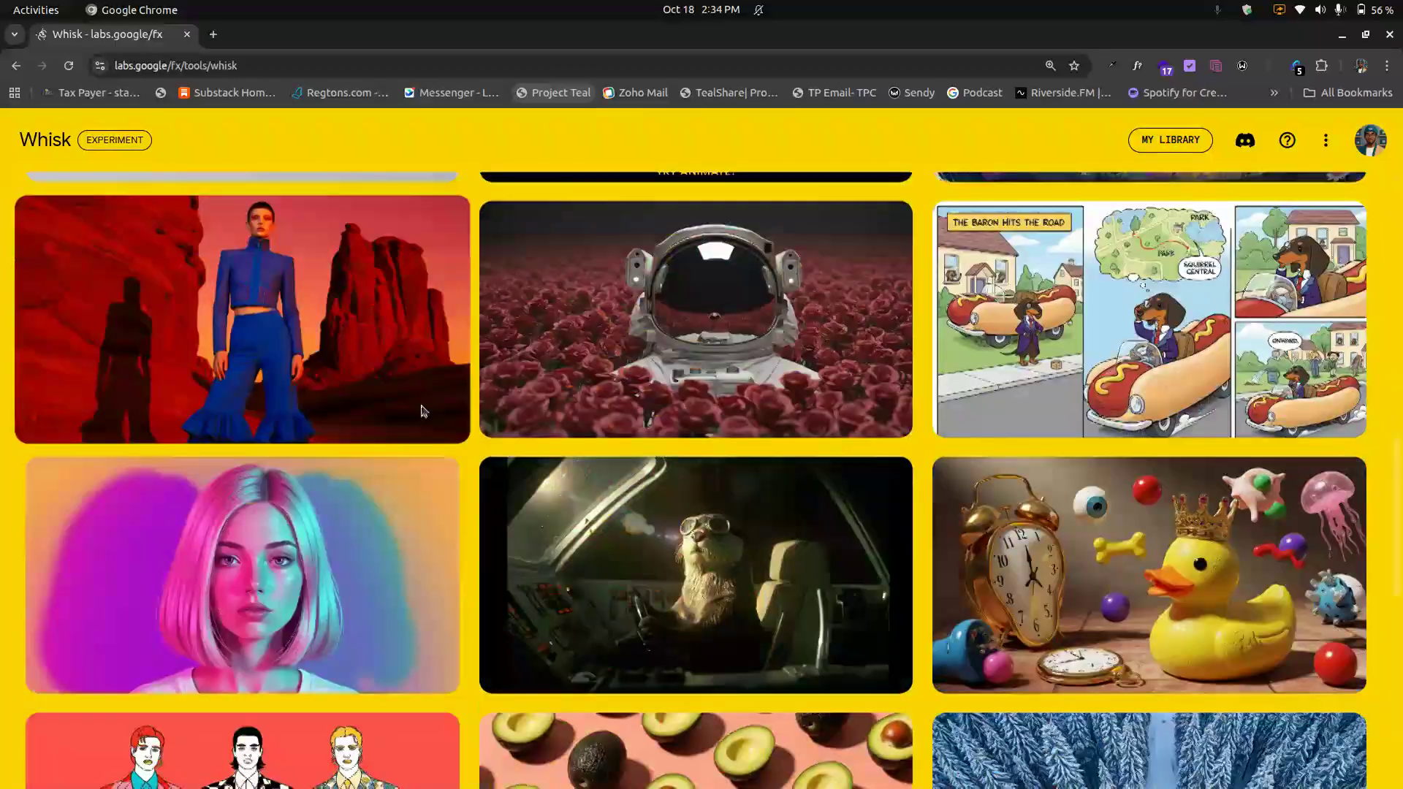
scroll(426, 408, up, 12)
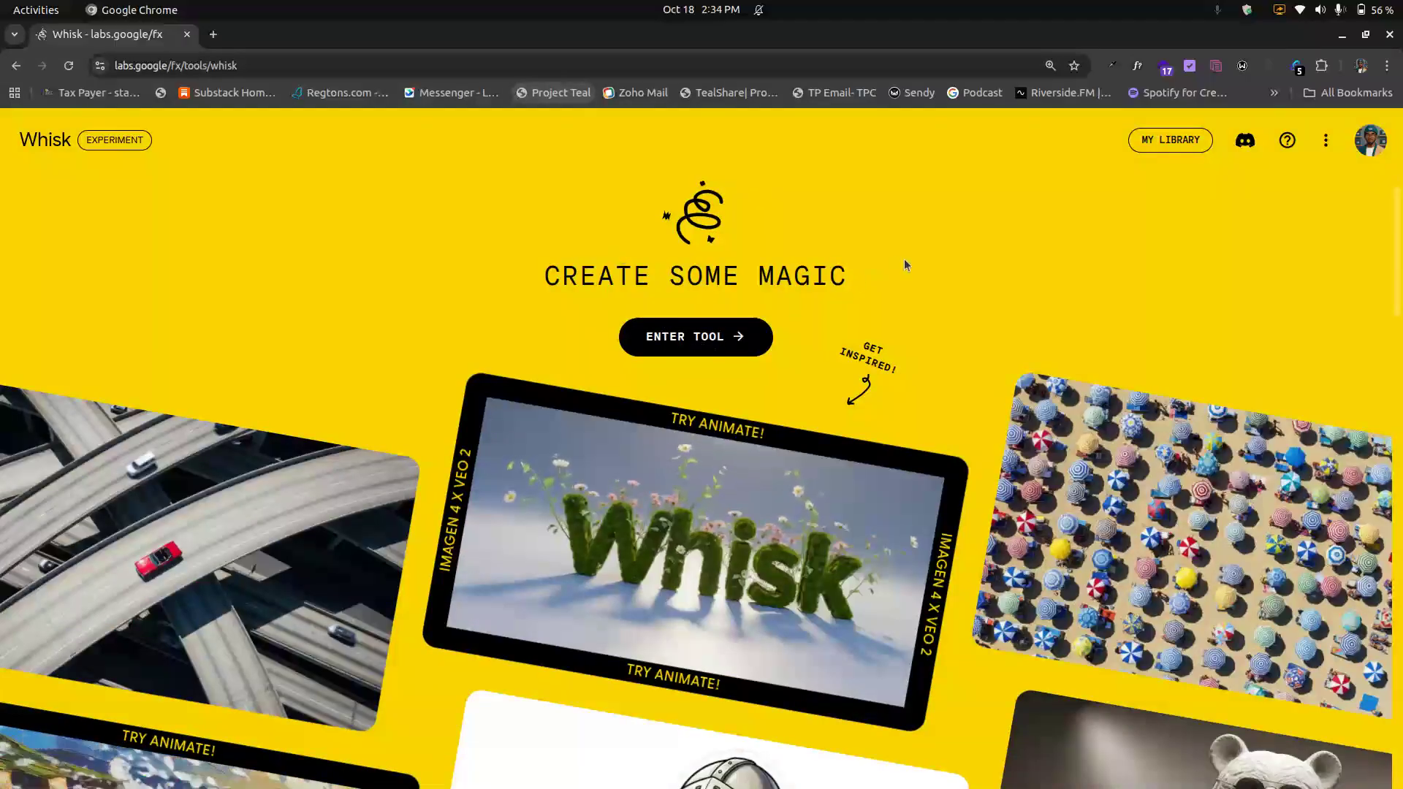
Step: Enter the tool, check the videos view, and return to the image generation workspace
click(708, 337)
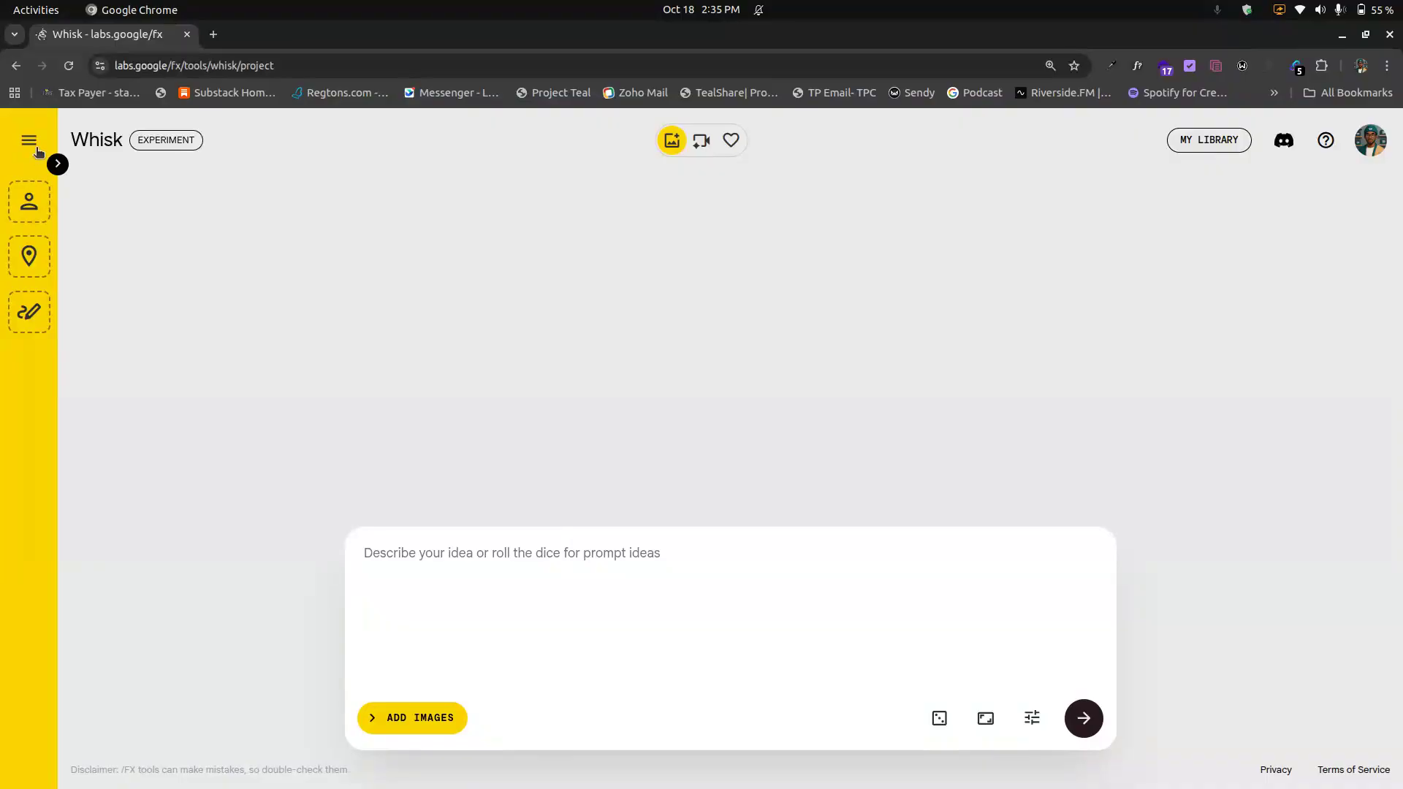
click(705, 144)
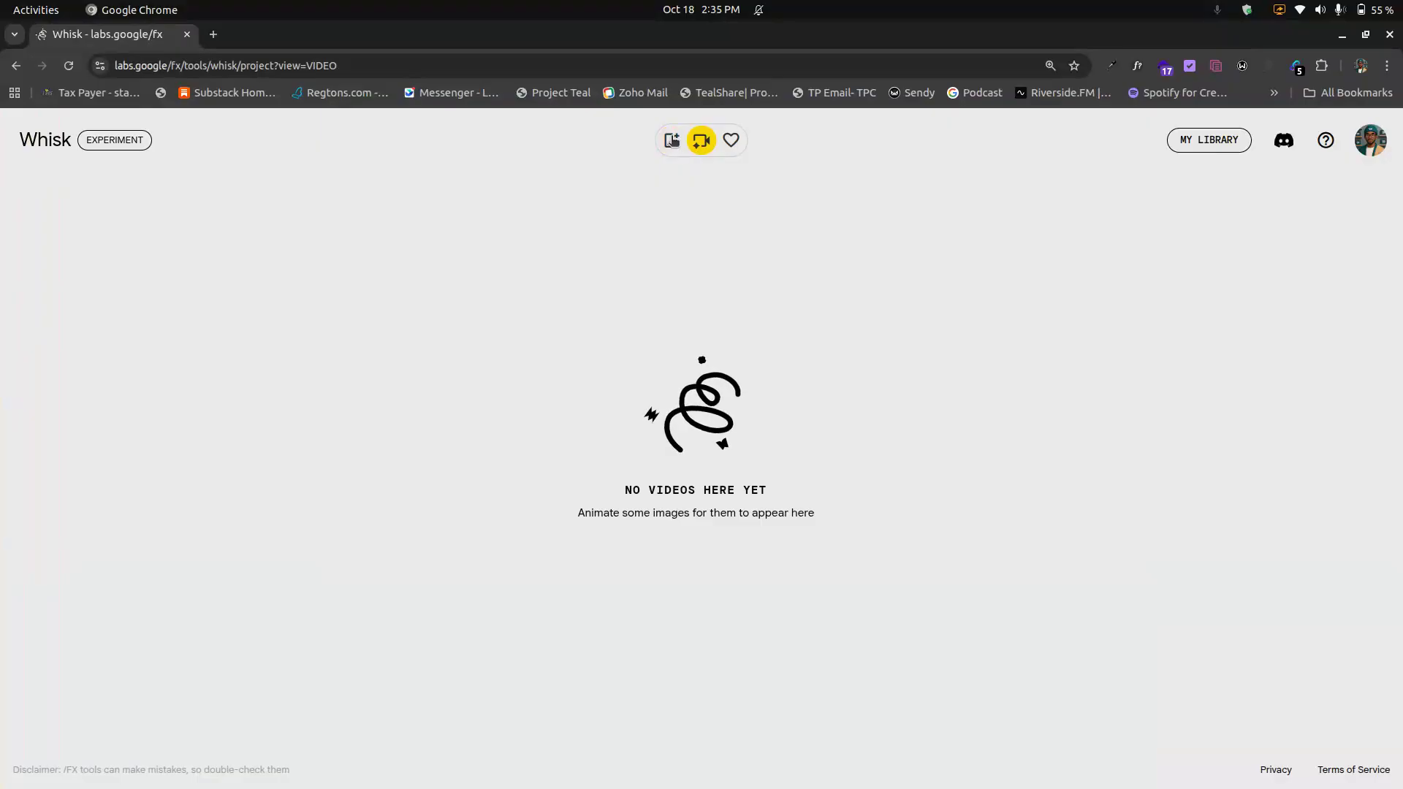
click(674, 140)
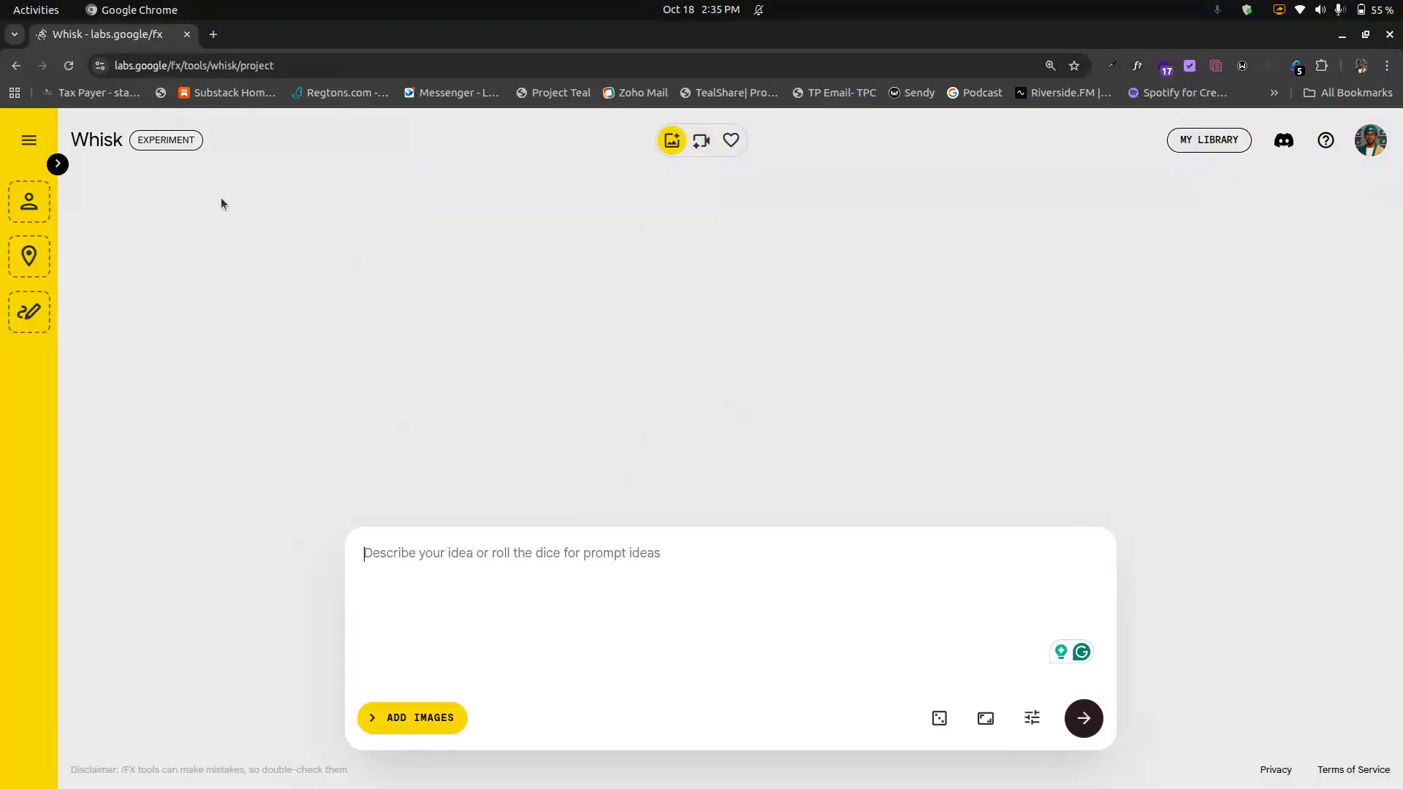
Step: Expand the reference panel with the Subject, Scene and Style image slots
click(61, 162)
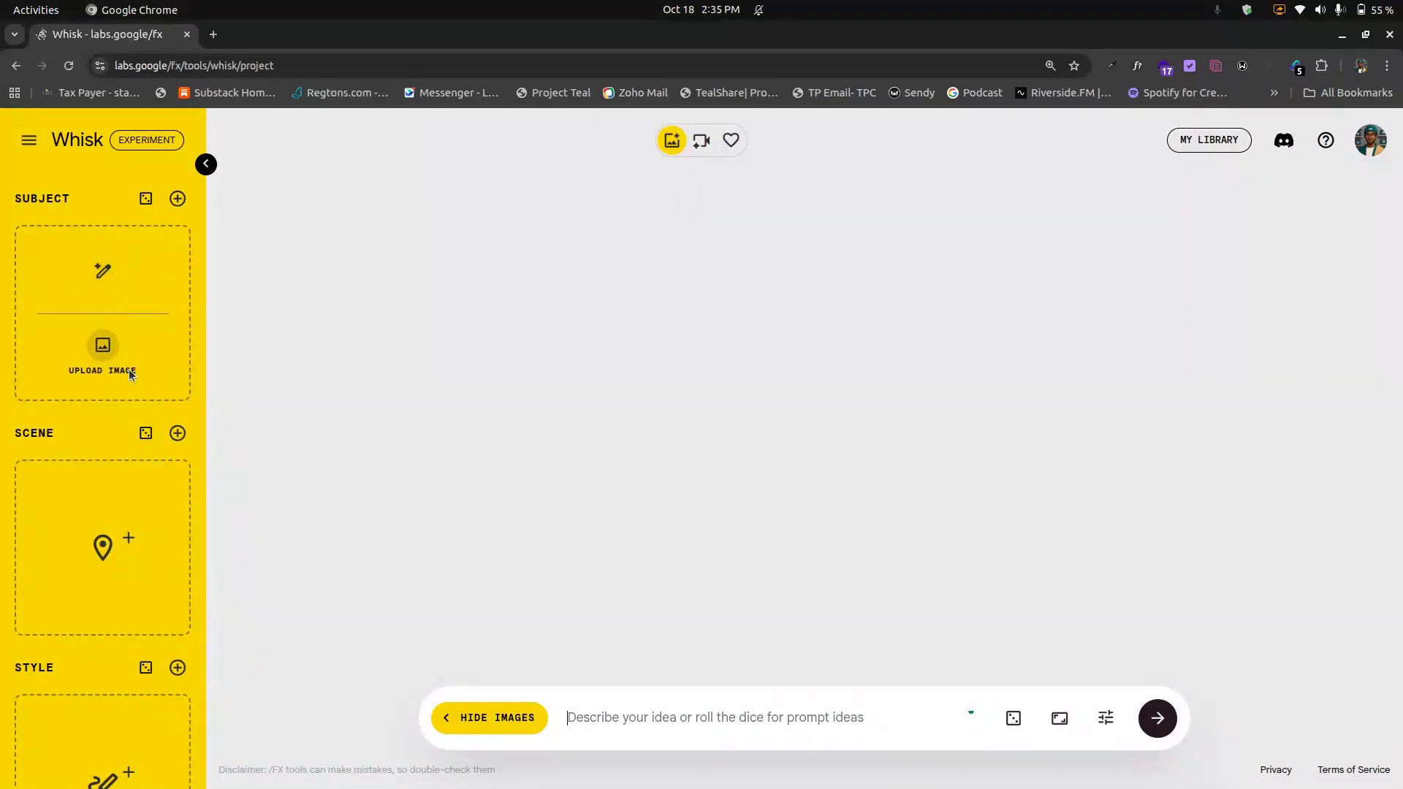
scroll(124, 468, down, 2)
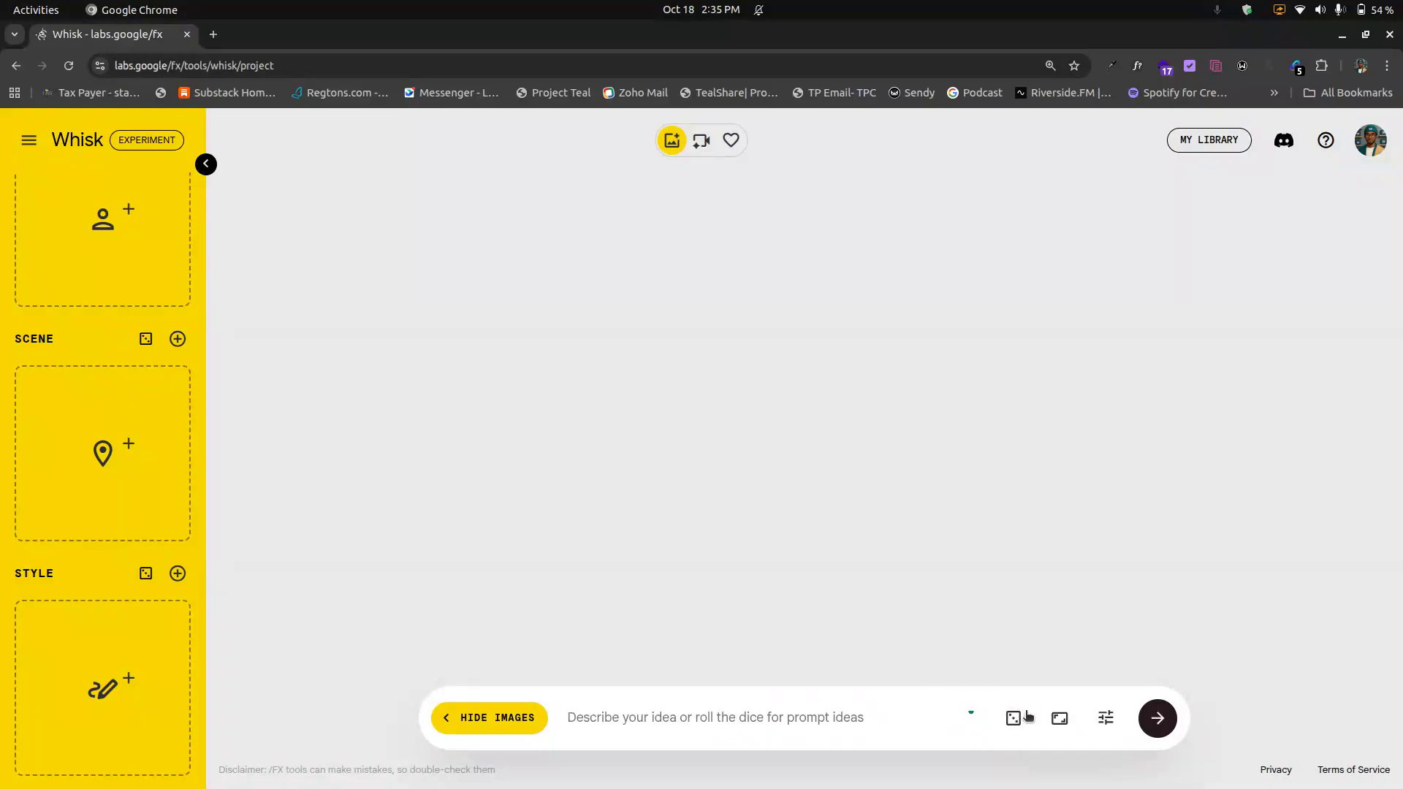
Step: Examine the aspect ratio options and the generation settings with seed and precise reference
click(1061, 717)
click(1060, 719)
click(1060, 719)
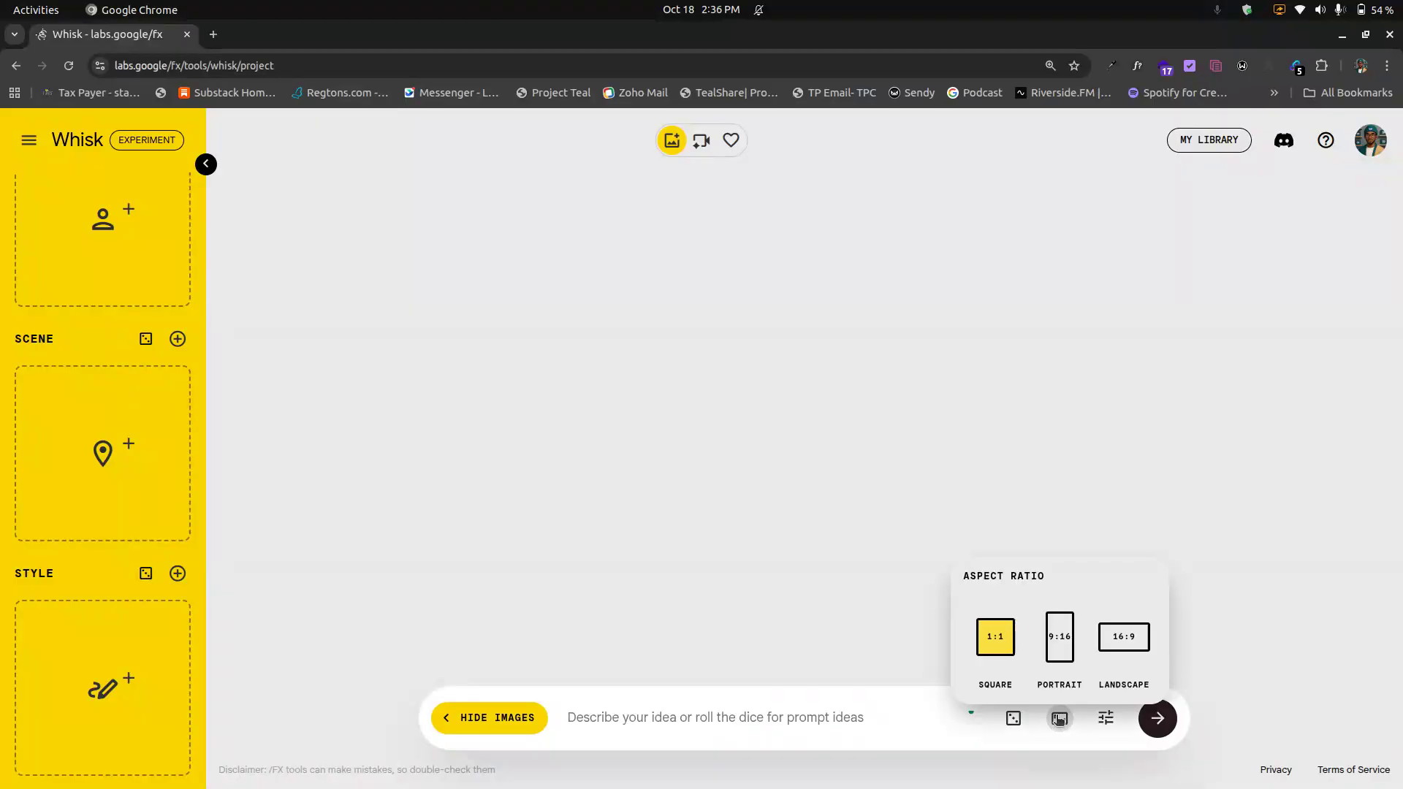
click(1105, 720)
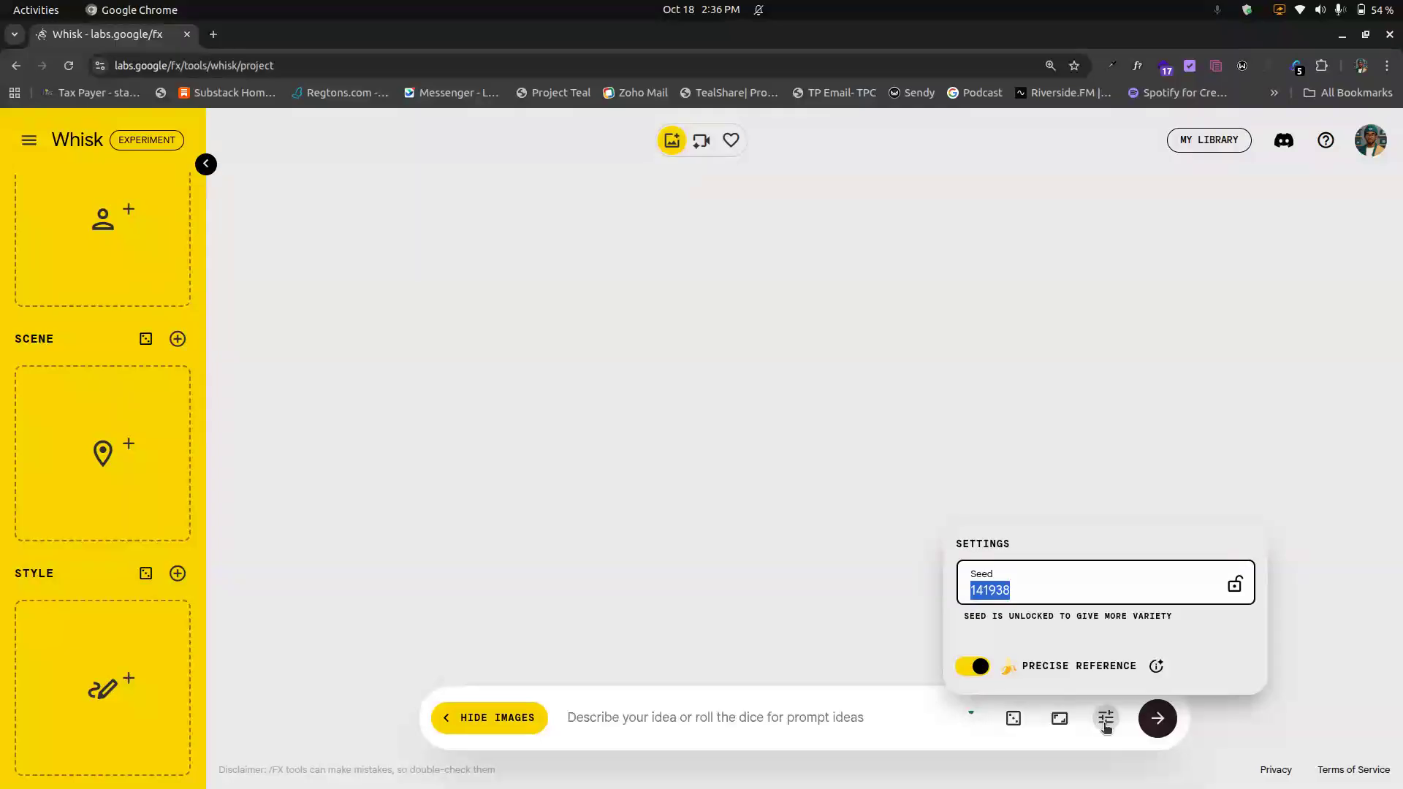
click(1106, 724)
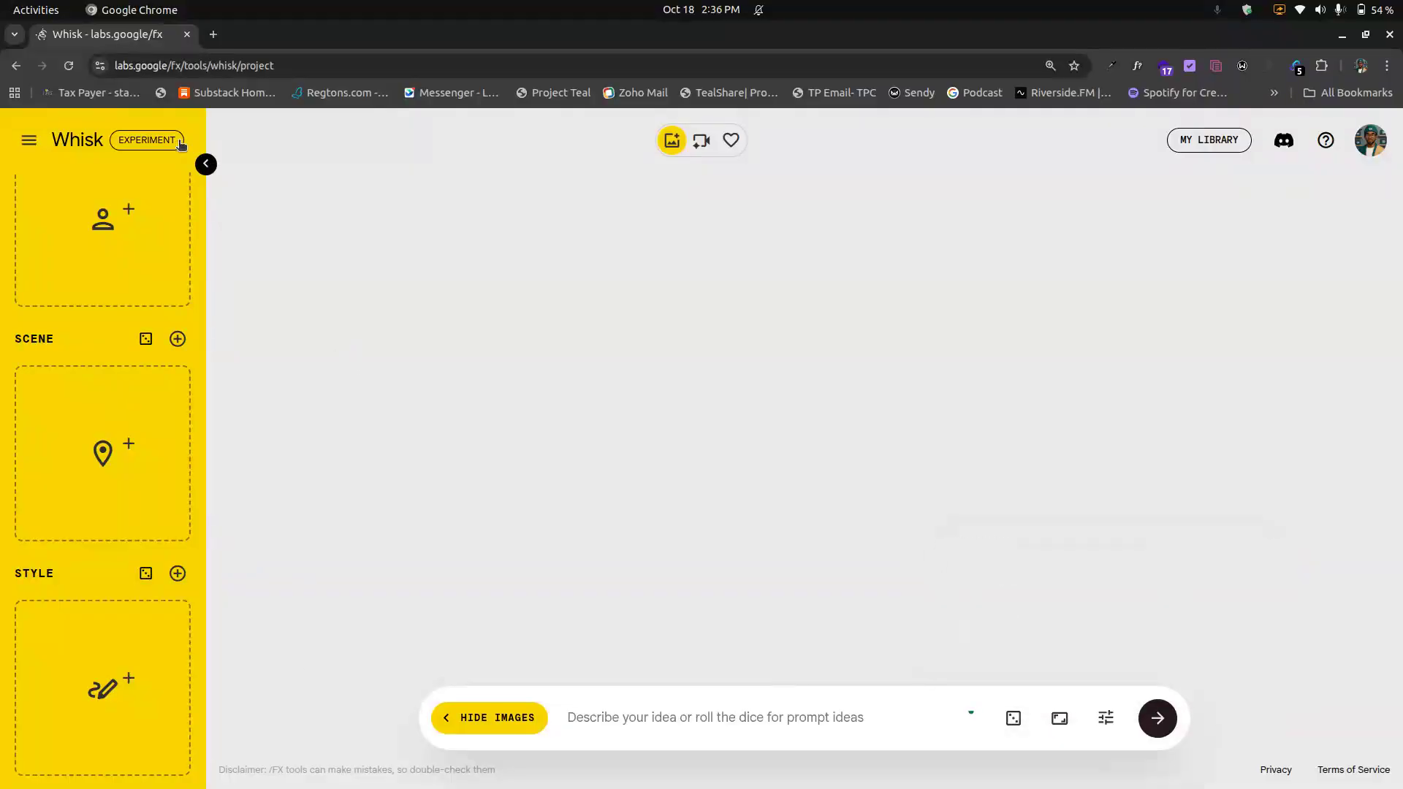
Step: Roll random prompt ideas until the prompt reads 'Photo of a cat floating in space wearing an astronaut suit, with the earth in the background'
click(29, 140)
click(170, 138)
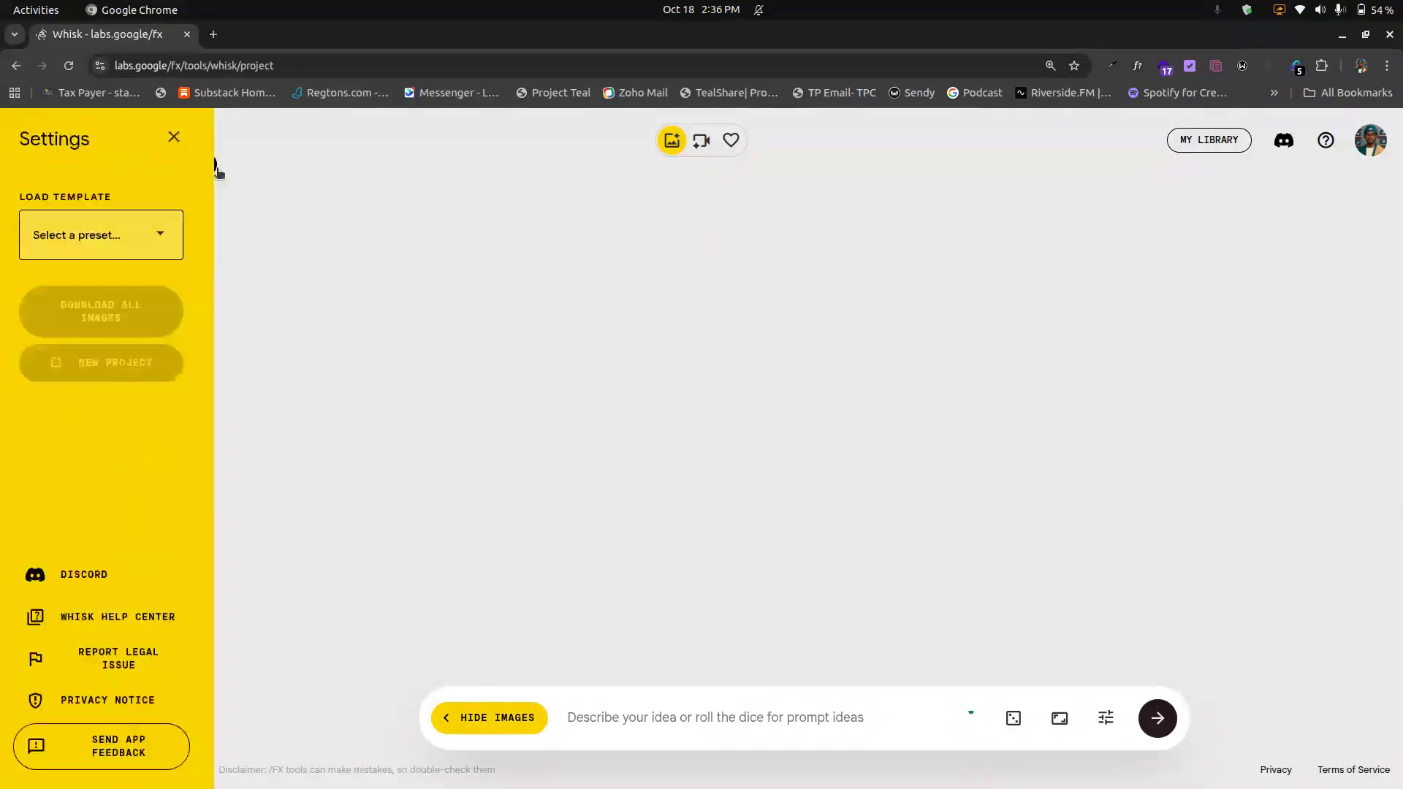
click(1012, 716)
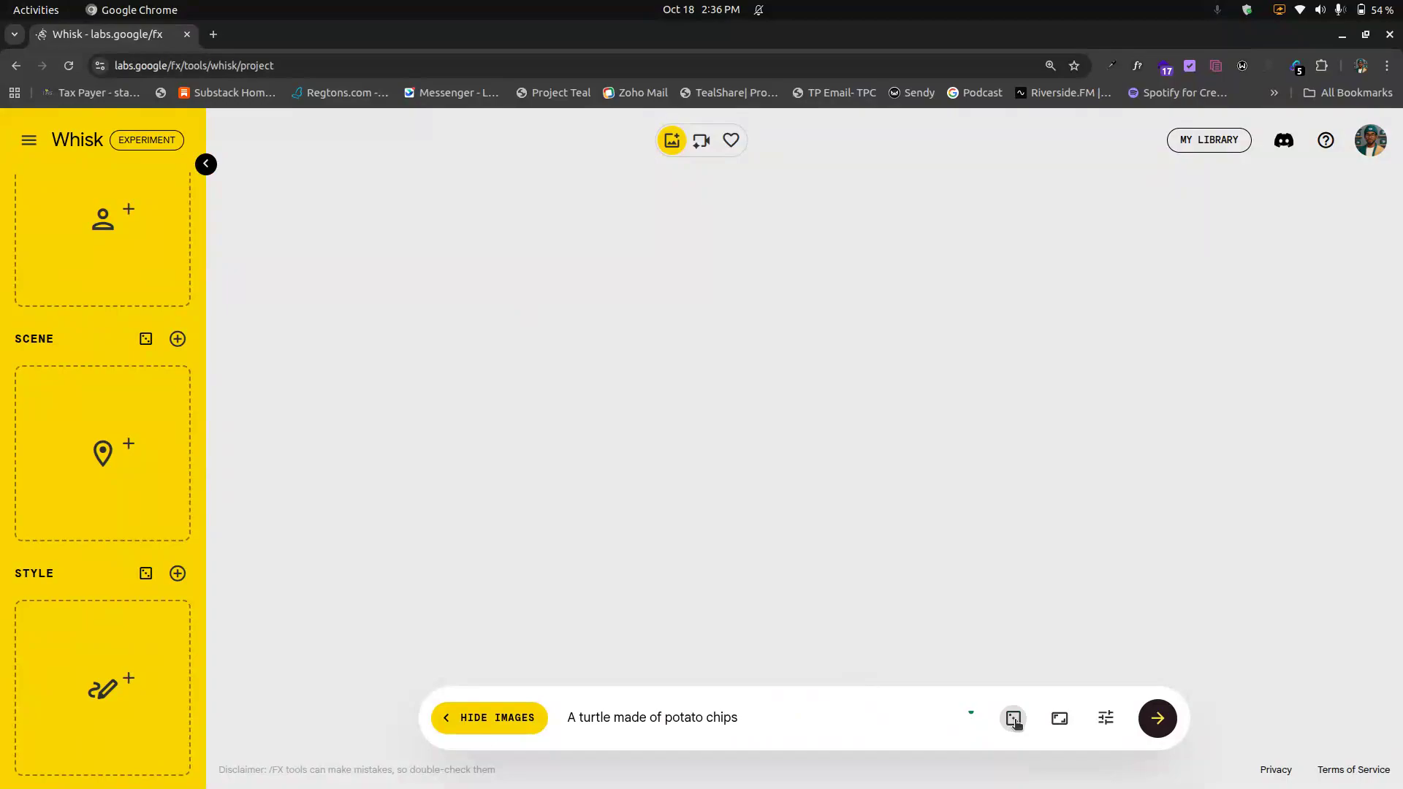
click(1013, 717)
click(1014, 718)
click(1014, 717)
click(1015, 719)
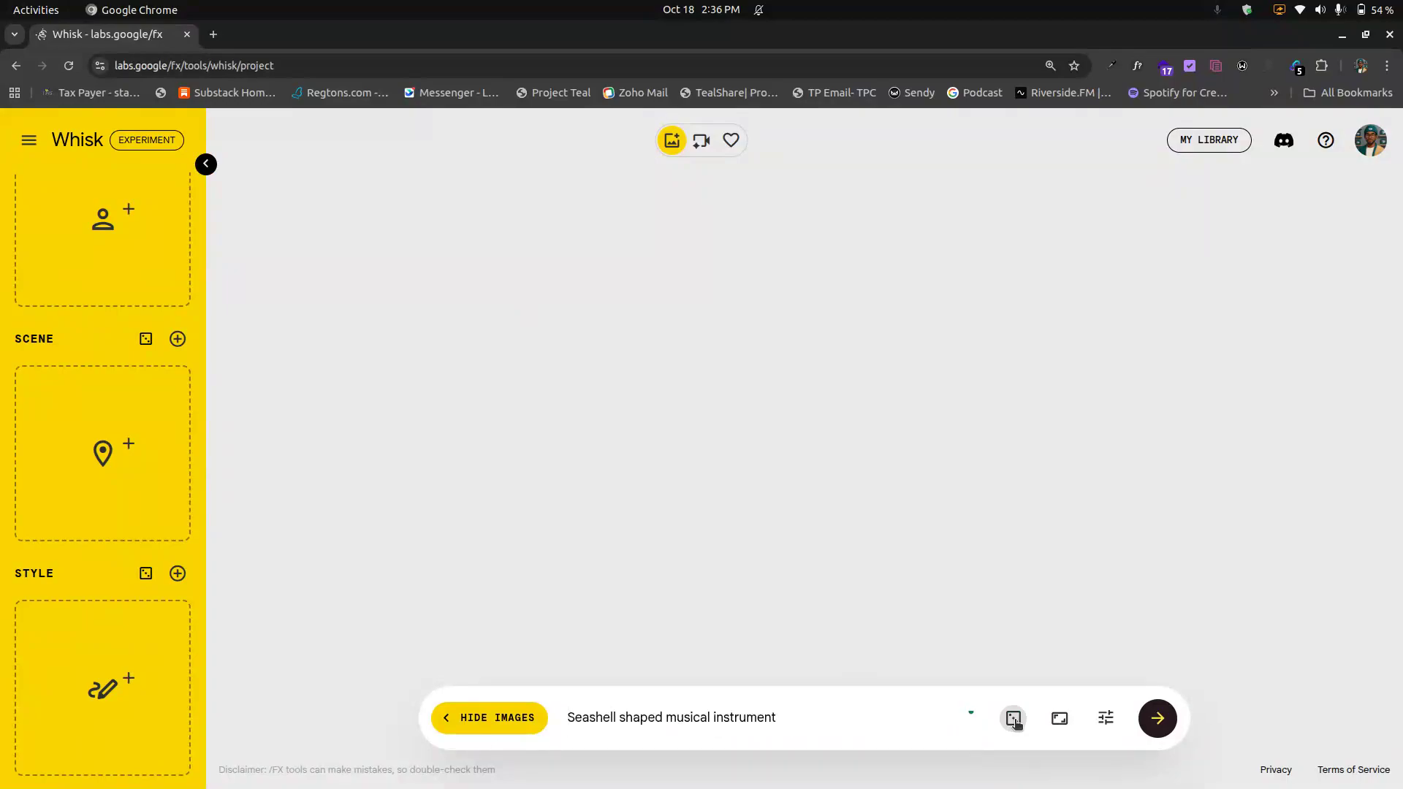
click(1014, 719)
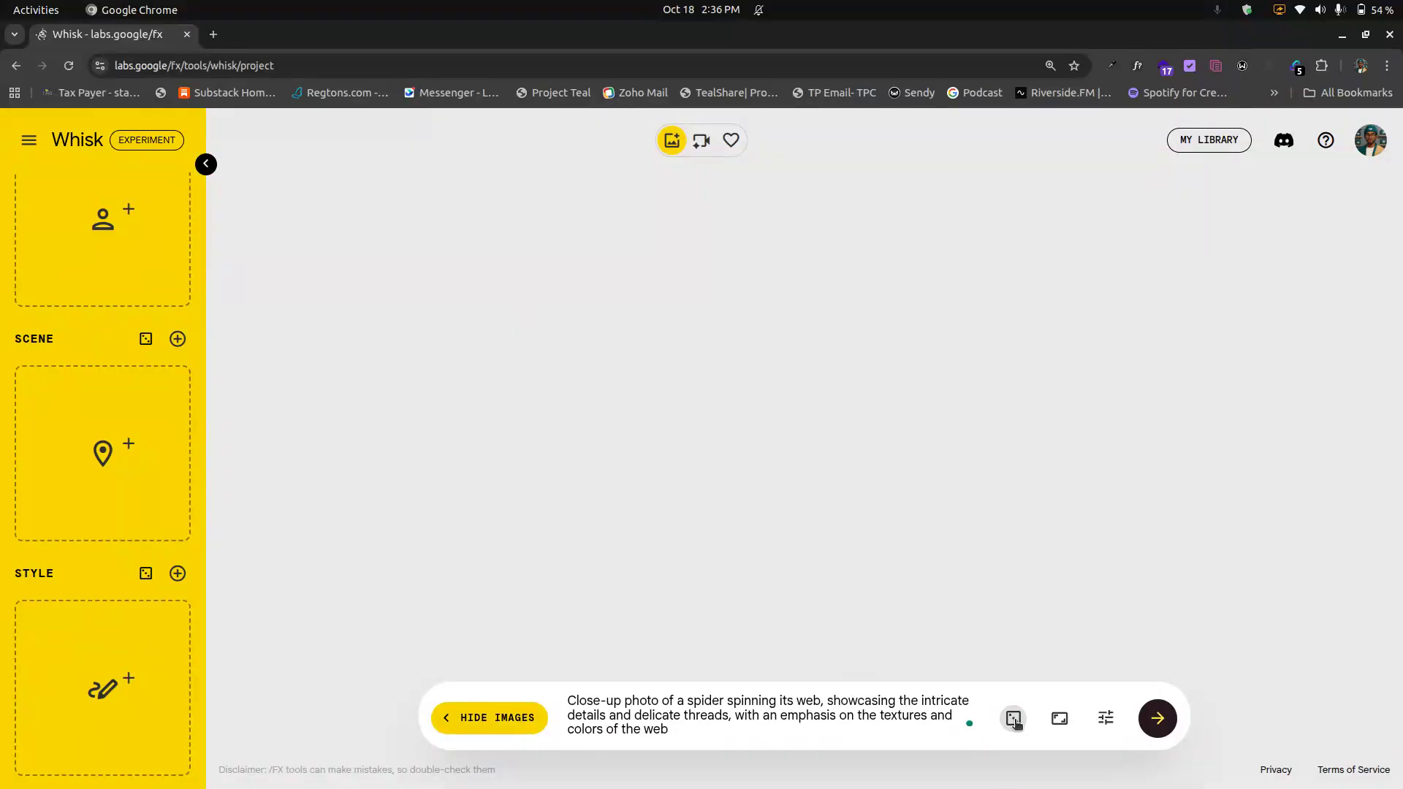
click(1014, 719)
click(1014, 720)
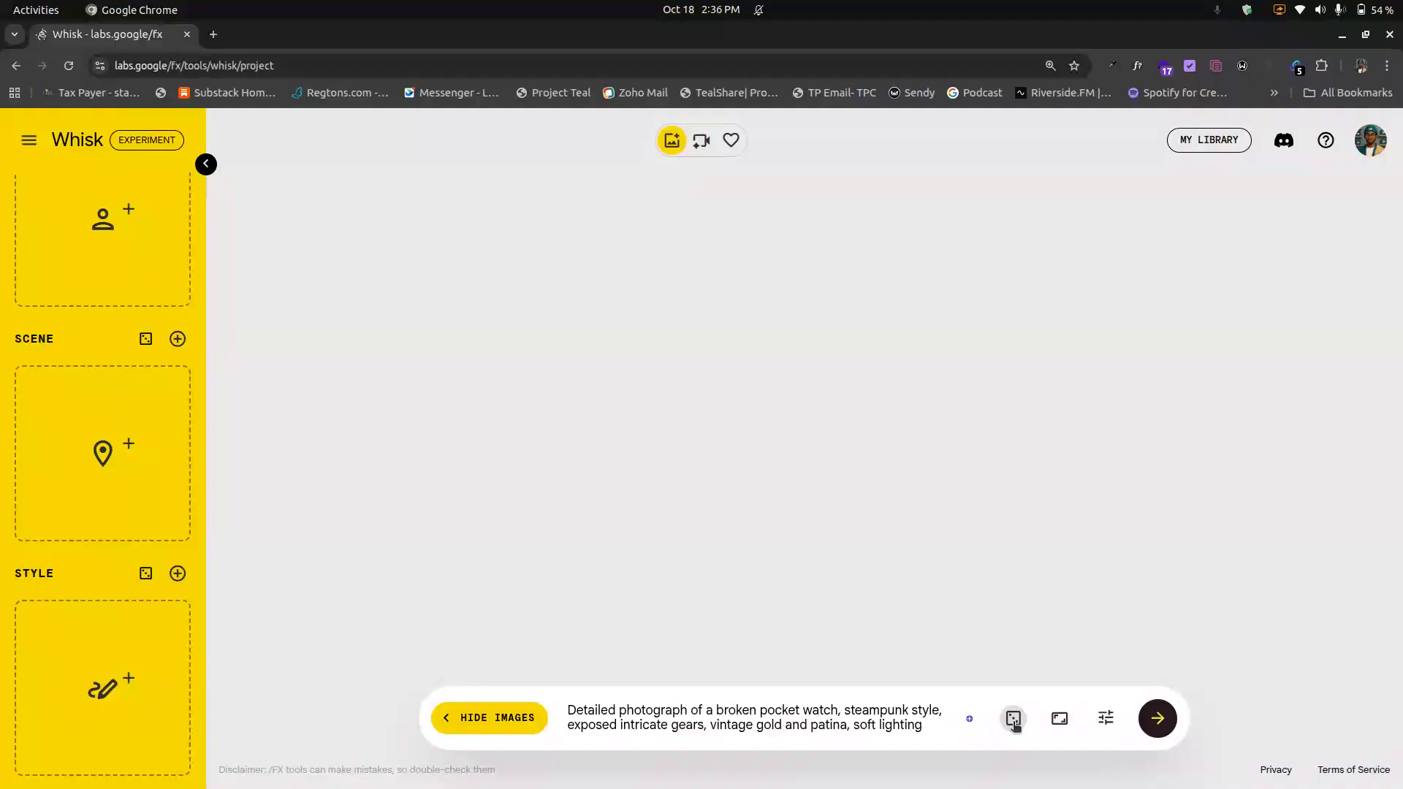
click(1014, 720)
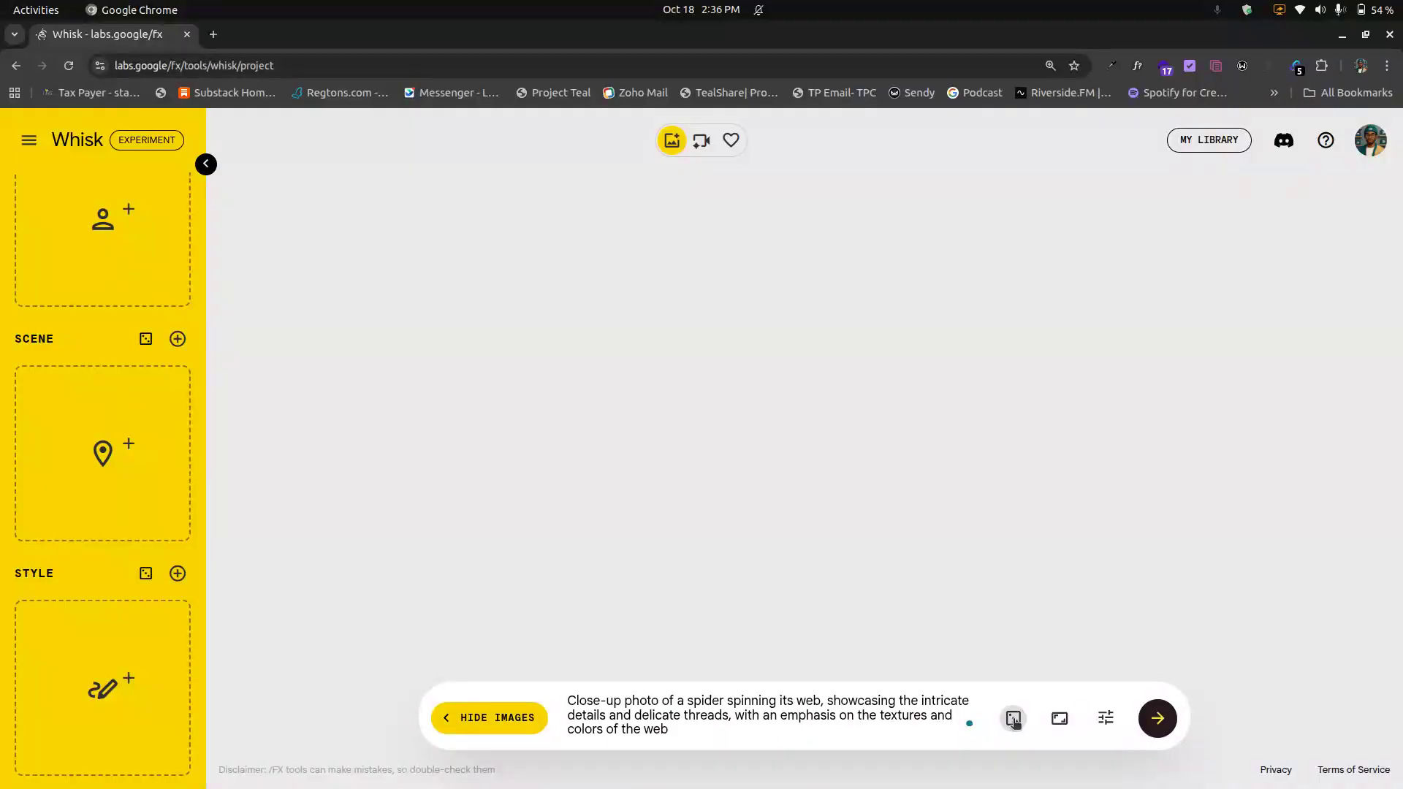
click(1014, 720)
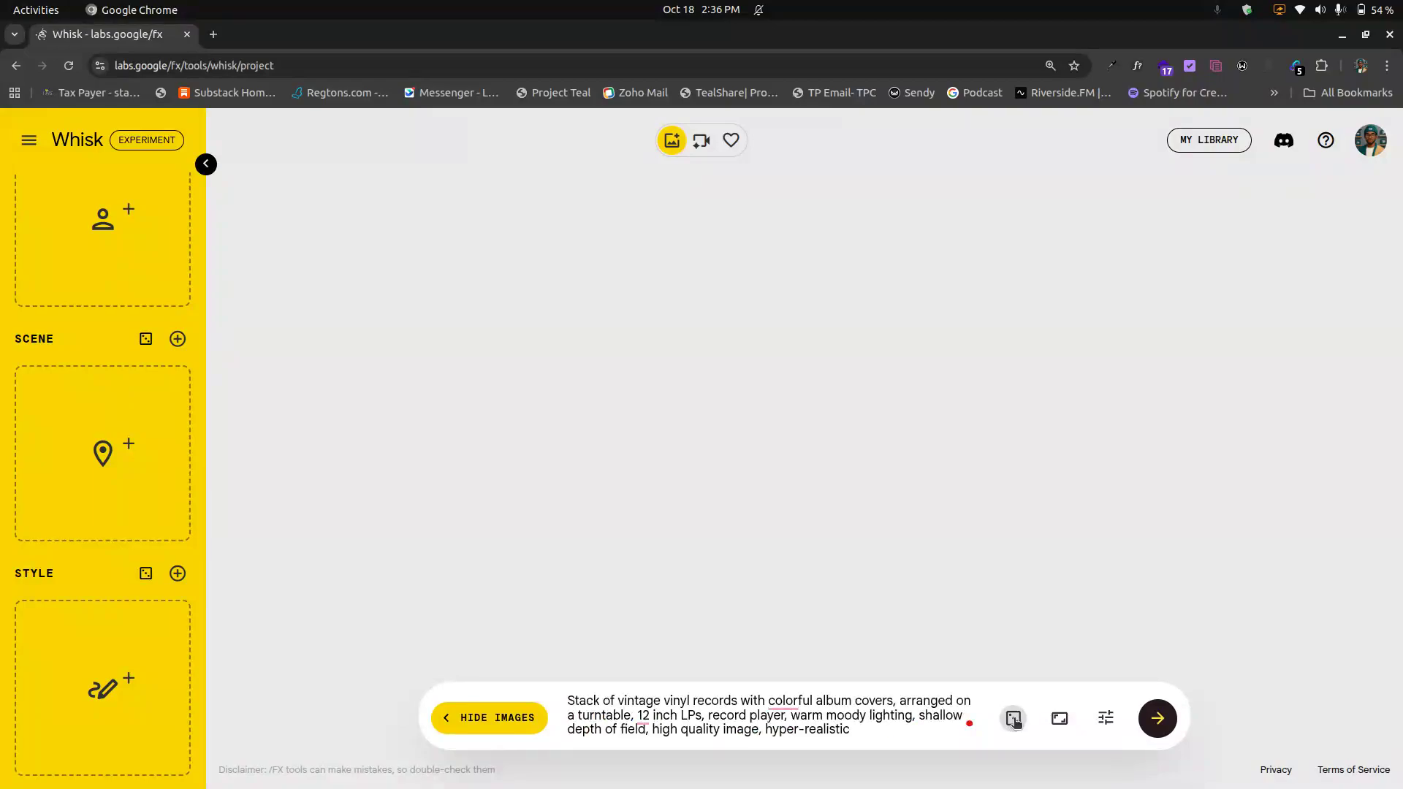
click(1013, 720)
click(1014, 720)
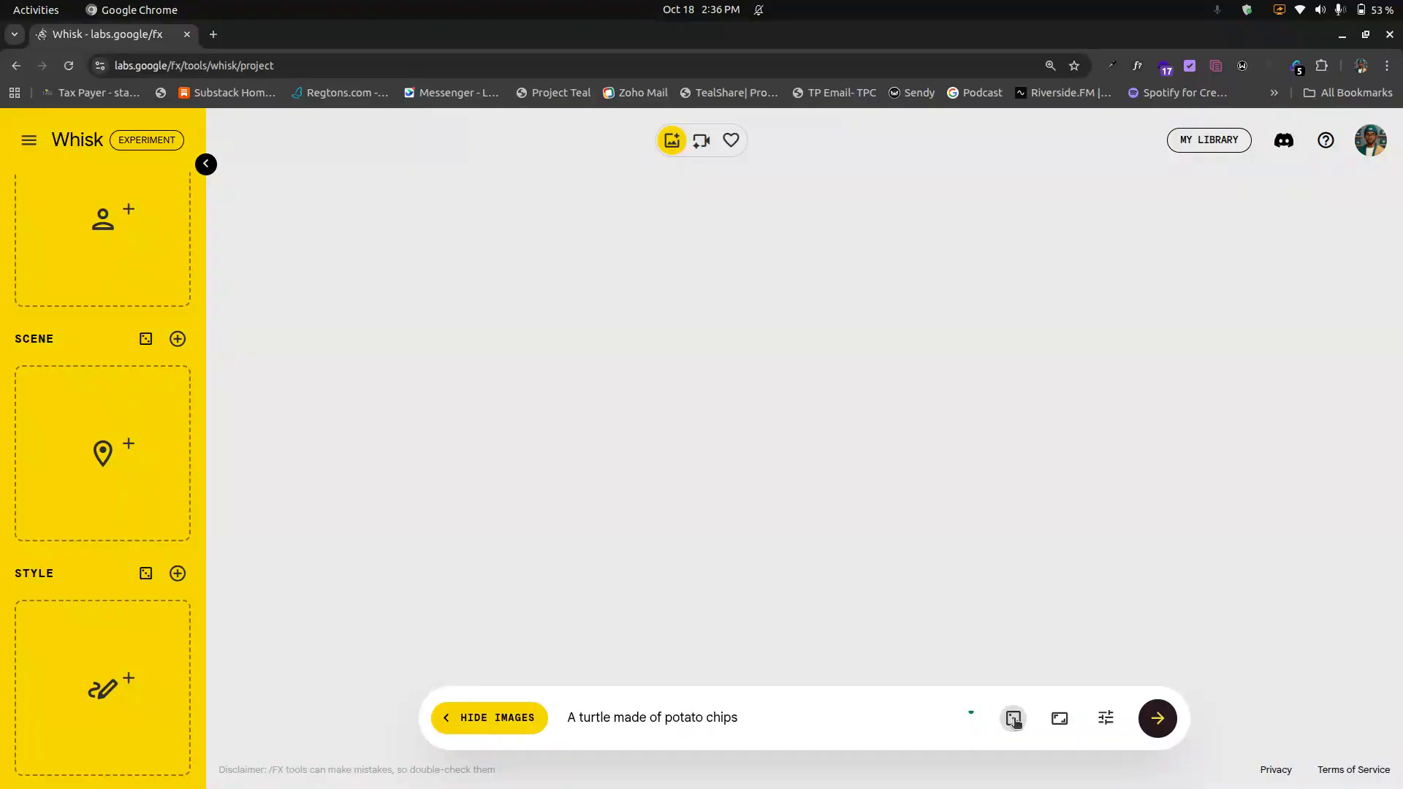
click(1015, 720)
click(1014, 720)
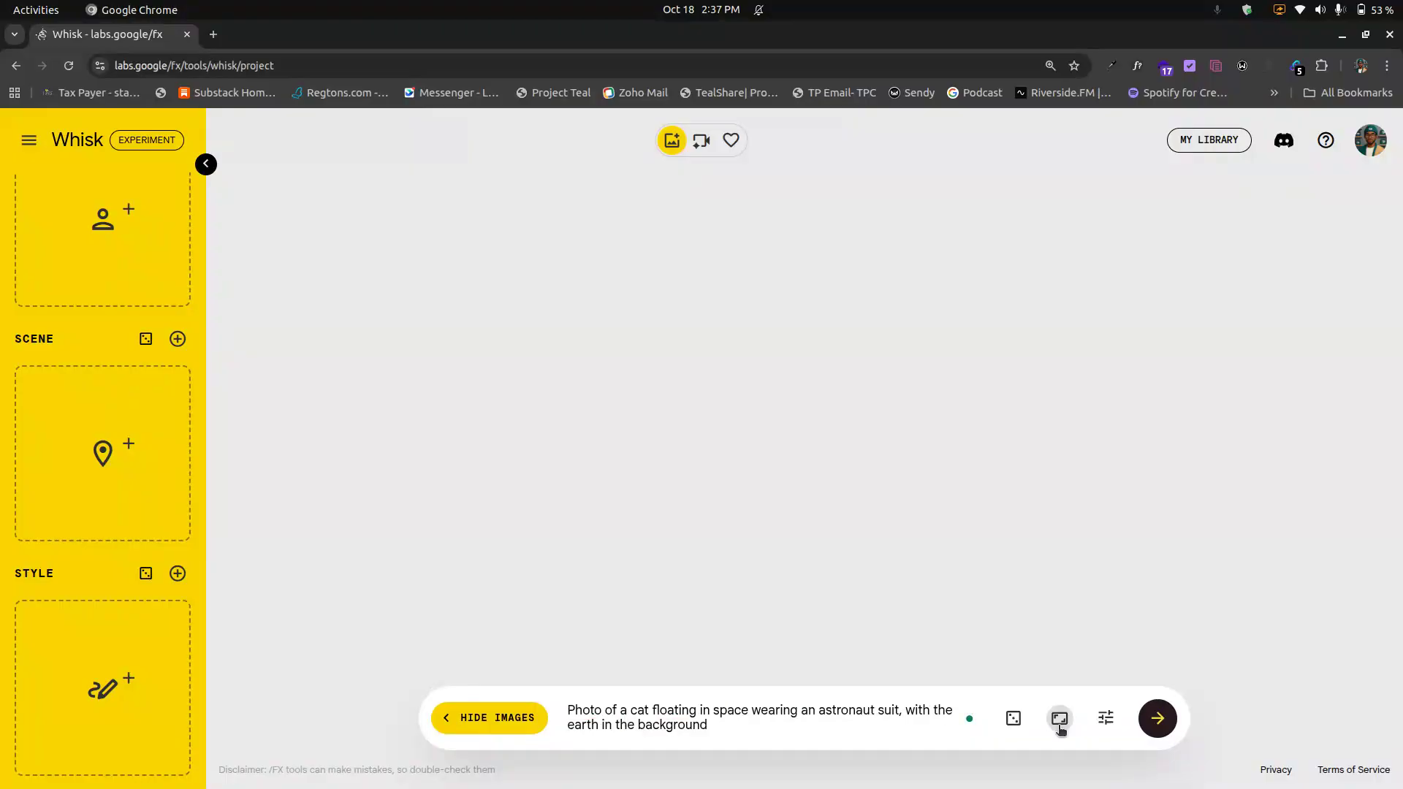
Step: Generate images from the cat astronaut prompt
click(1060, 719)
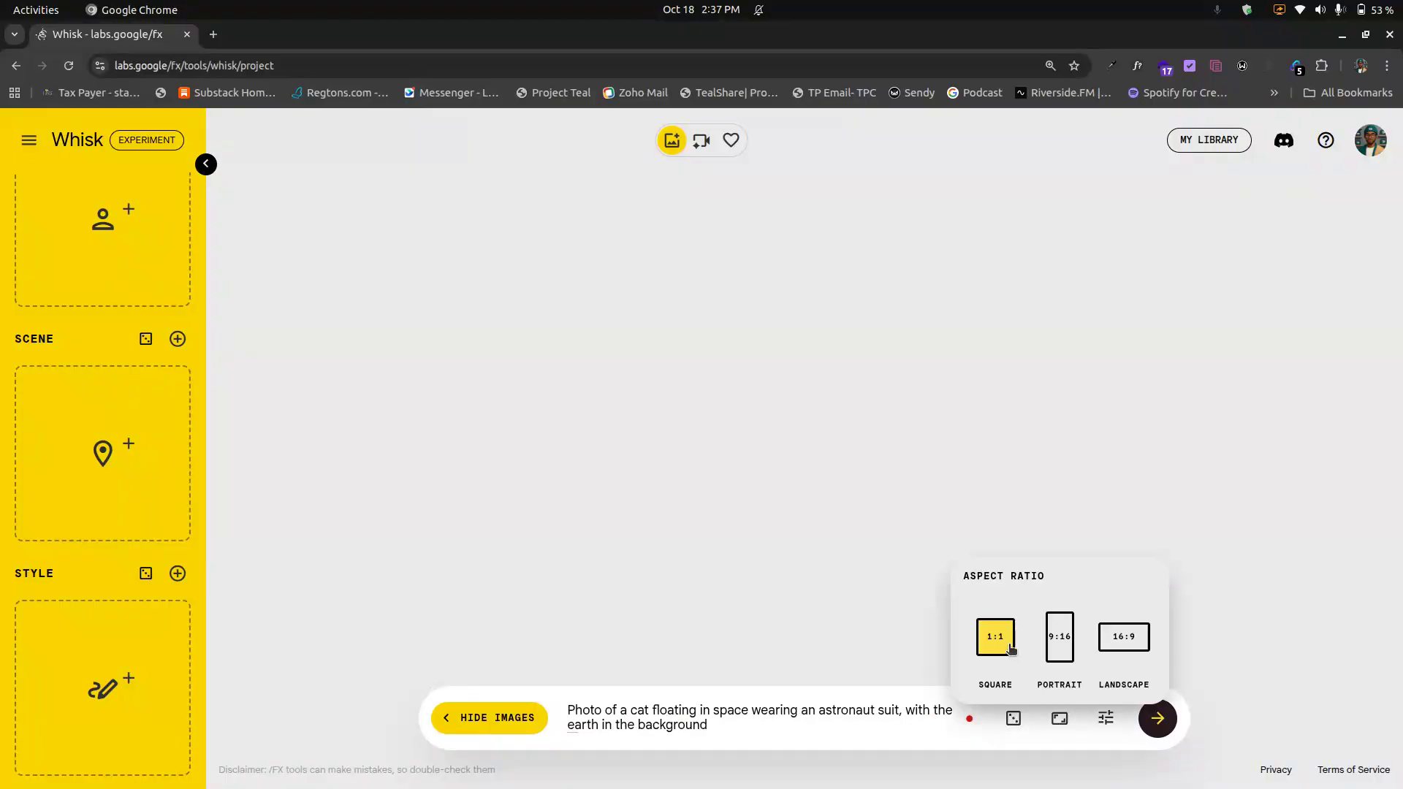
click(1154, 722)
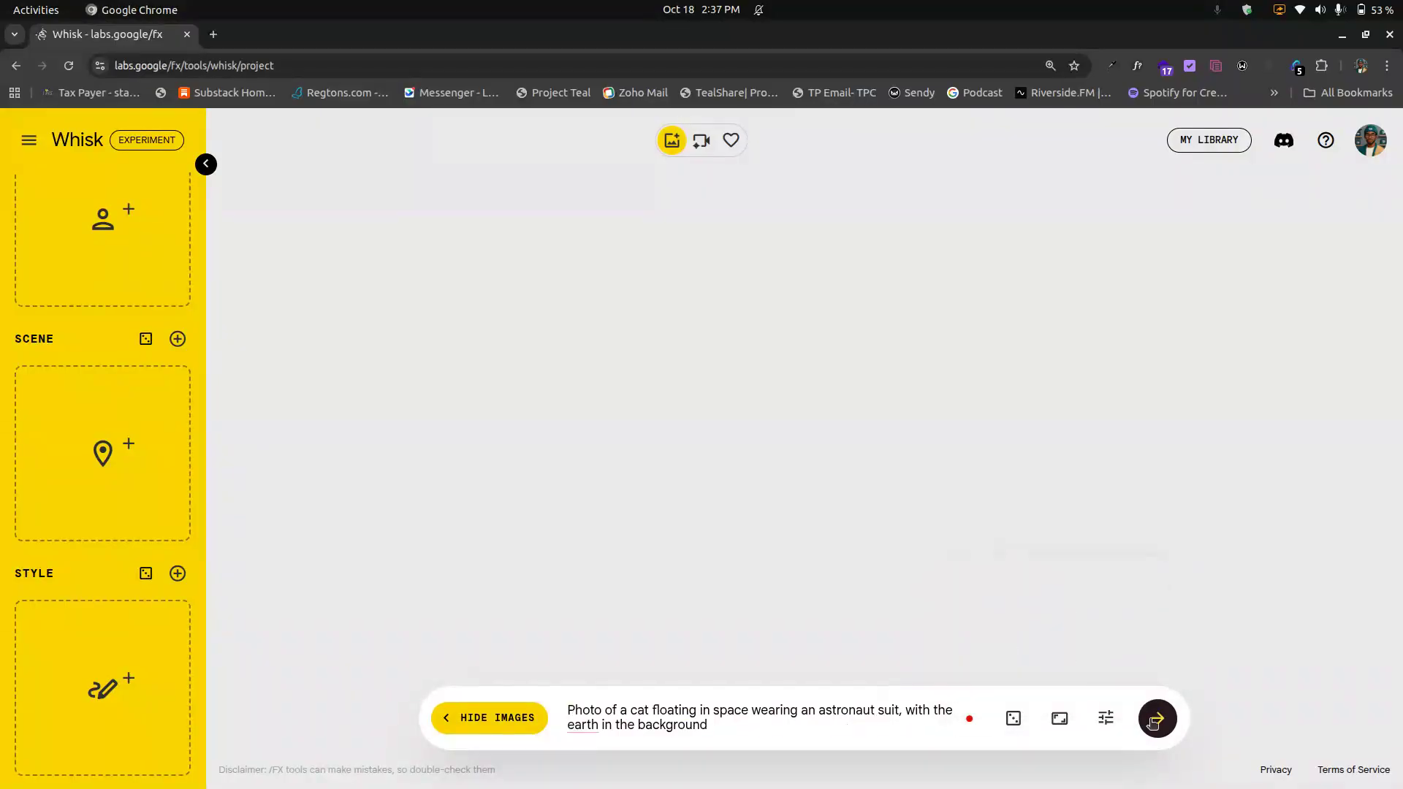
click(1154, 724)
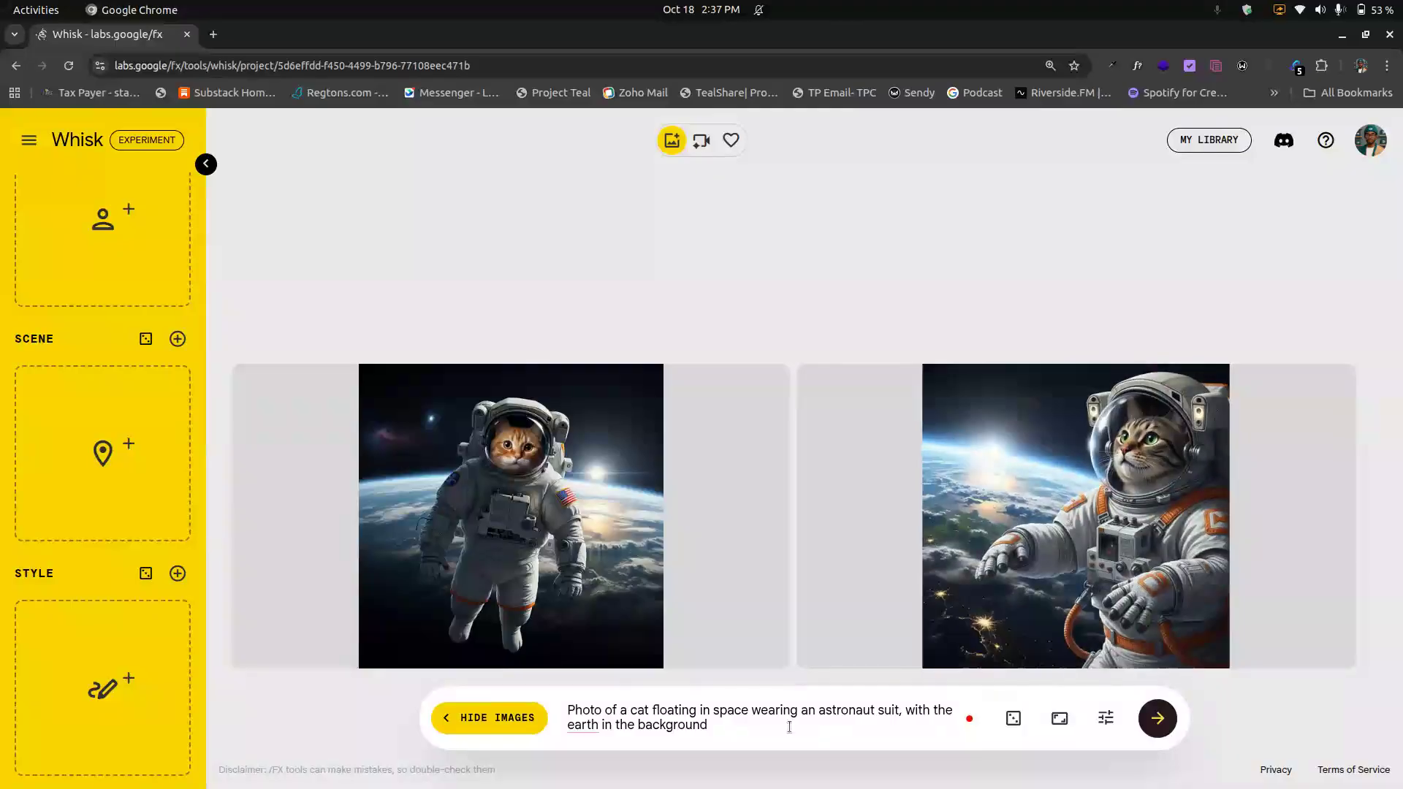
Step: Roll the prompt 'Incredible, amazing, mind-blowing optical illusion' and generate images from it
click(1013, 719)
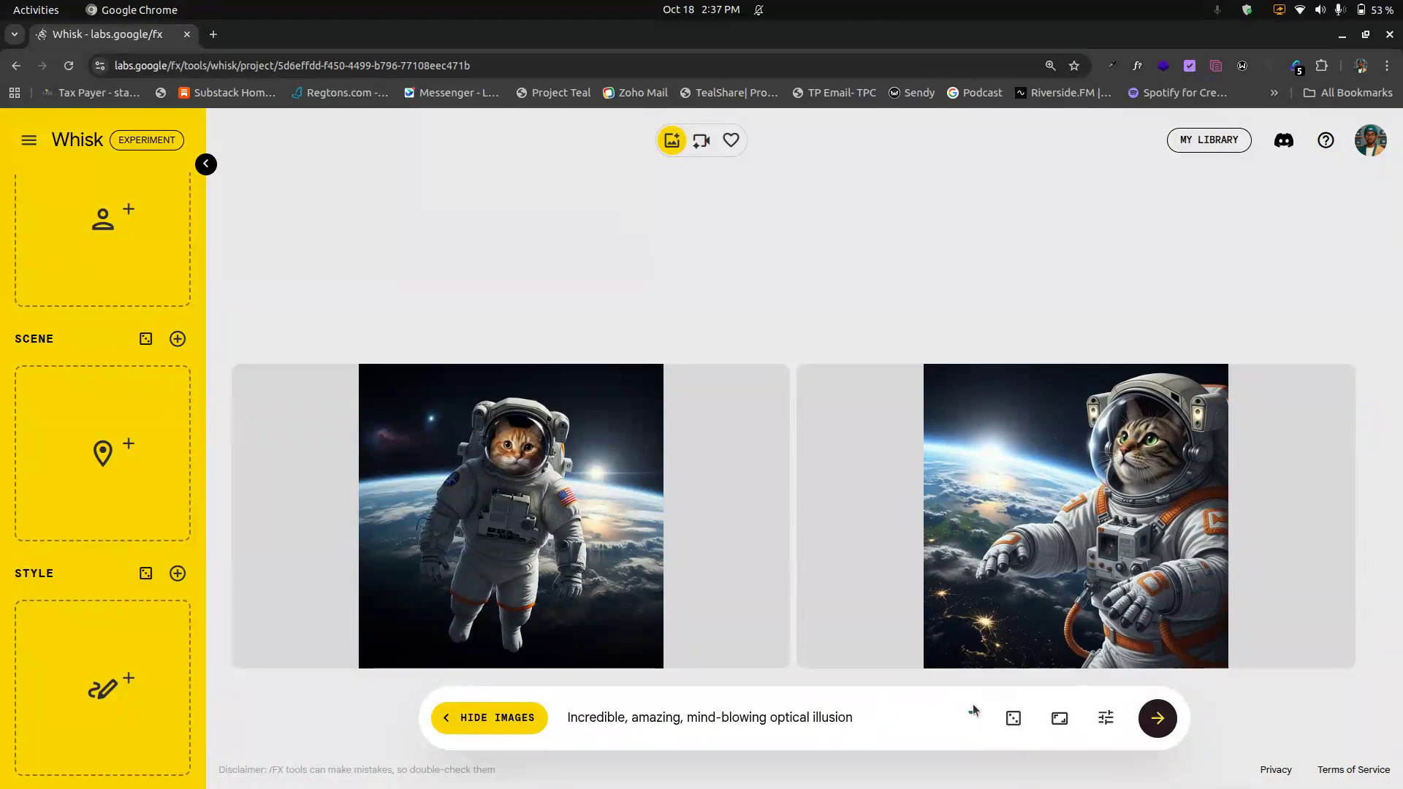
click(1162, 720)
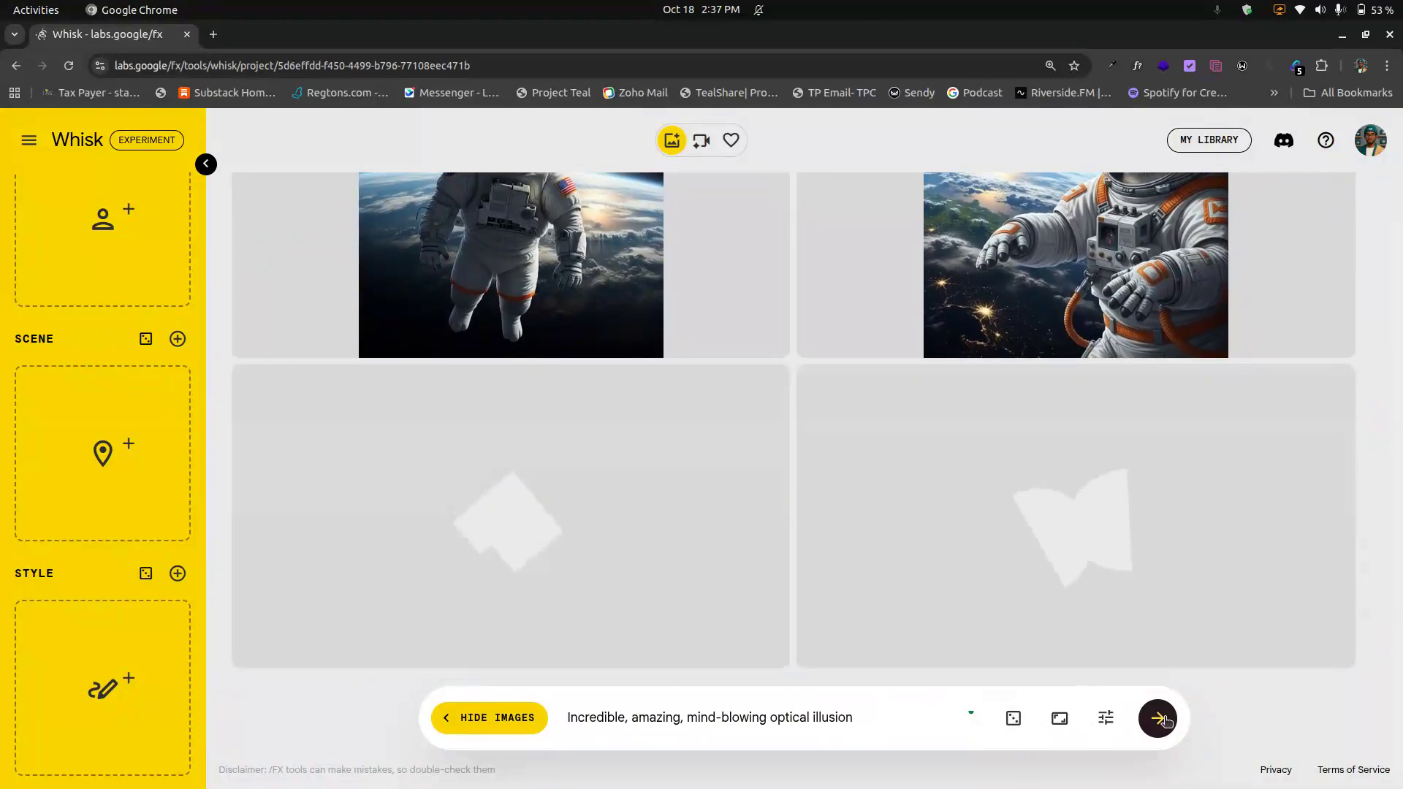
Step: Delete all generated images from the workspace
mouse_move(704, 335)
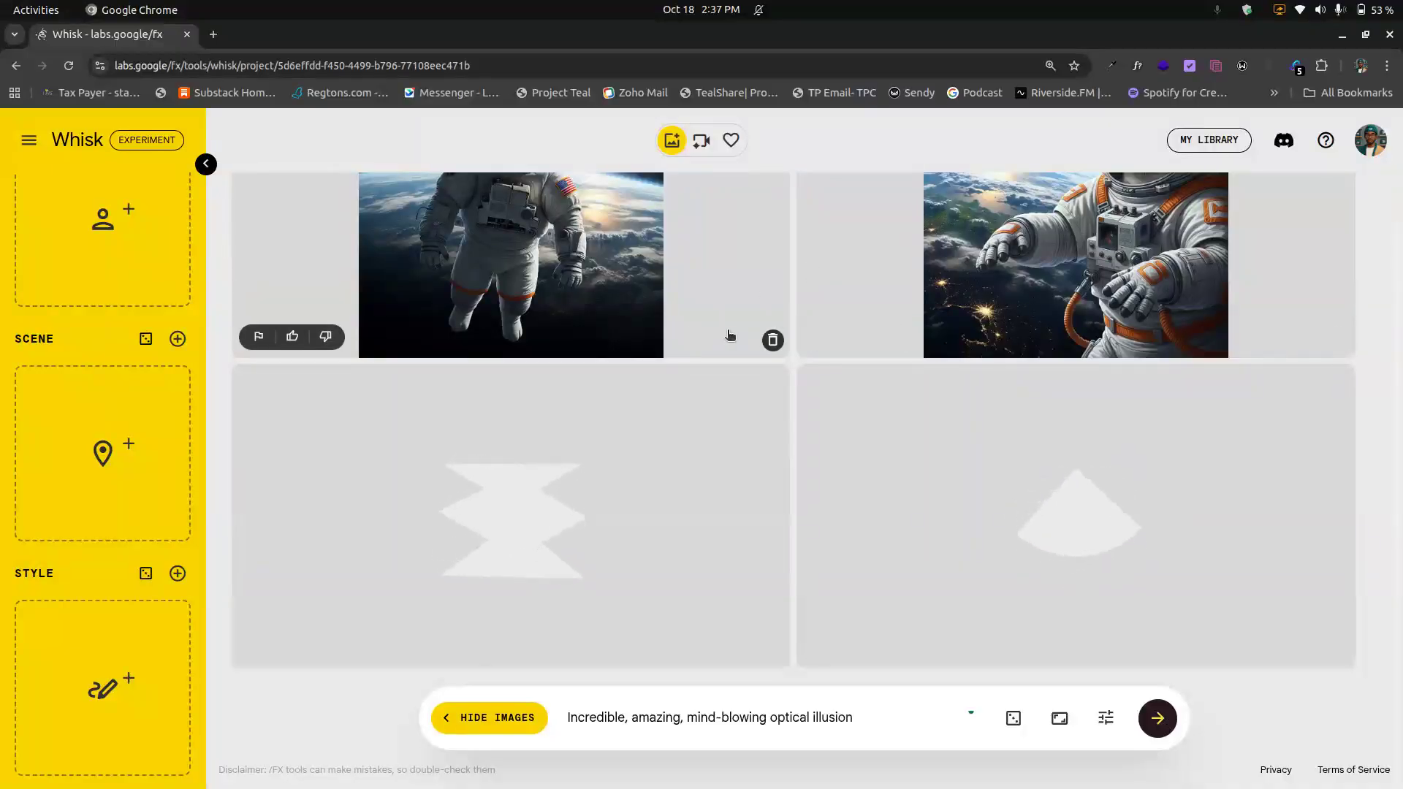
click(773, 340)
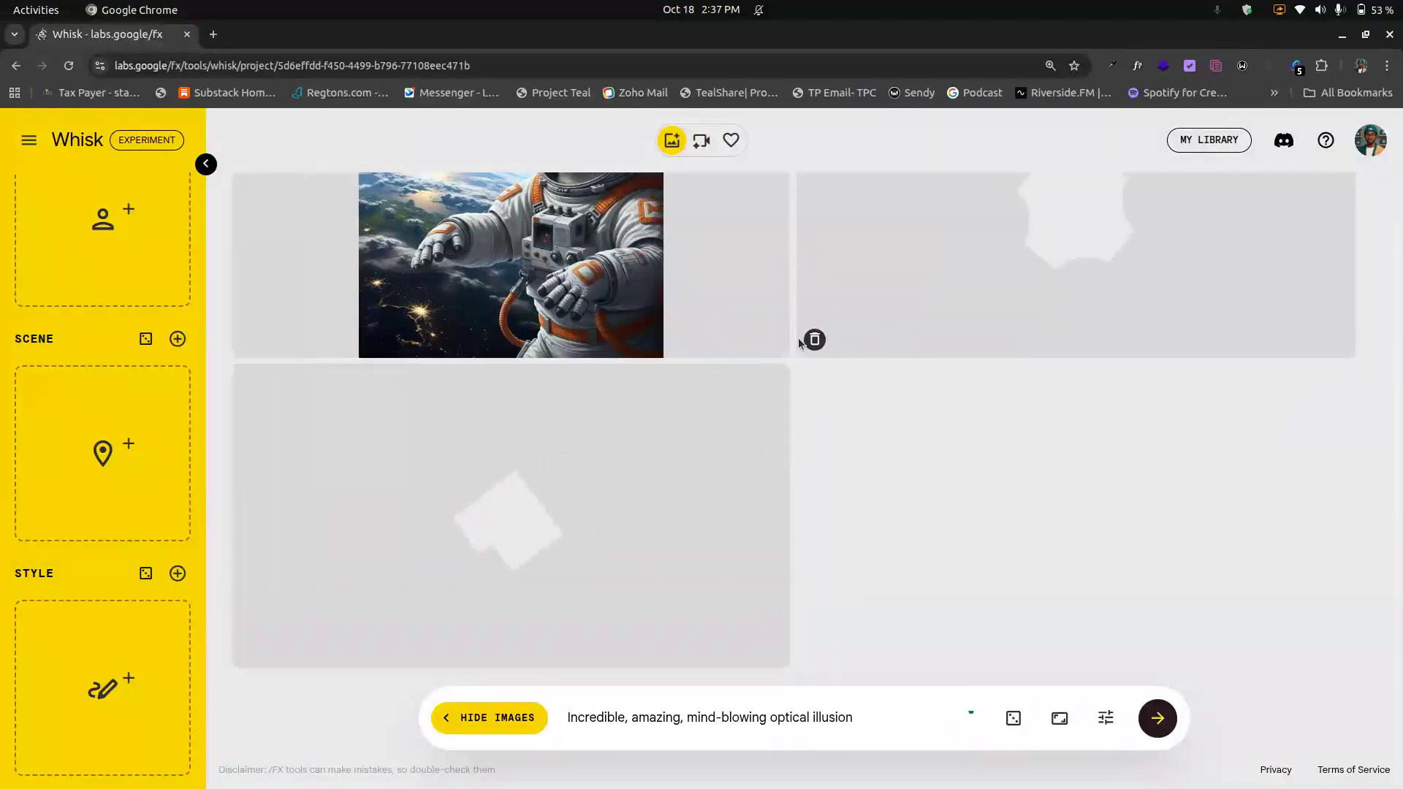
click(774, 341)
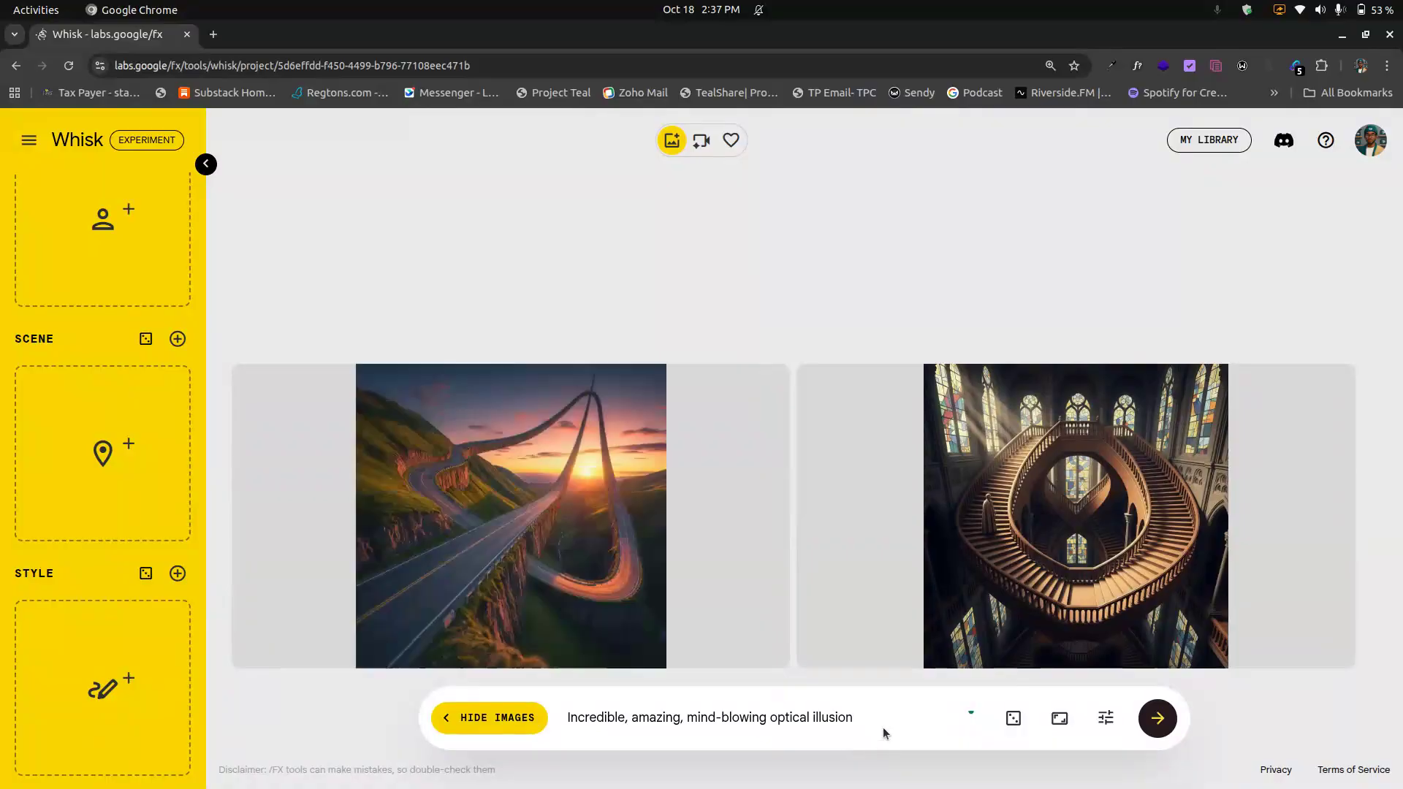
mouse_move(753, 659)
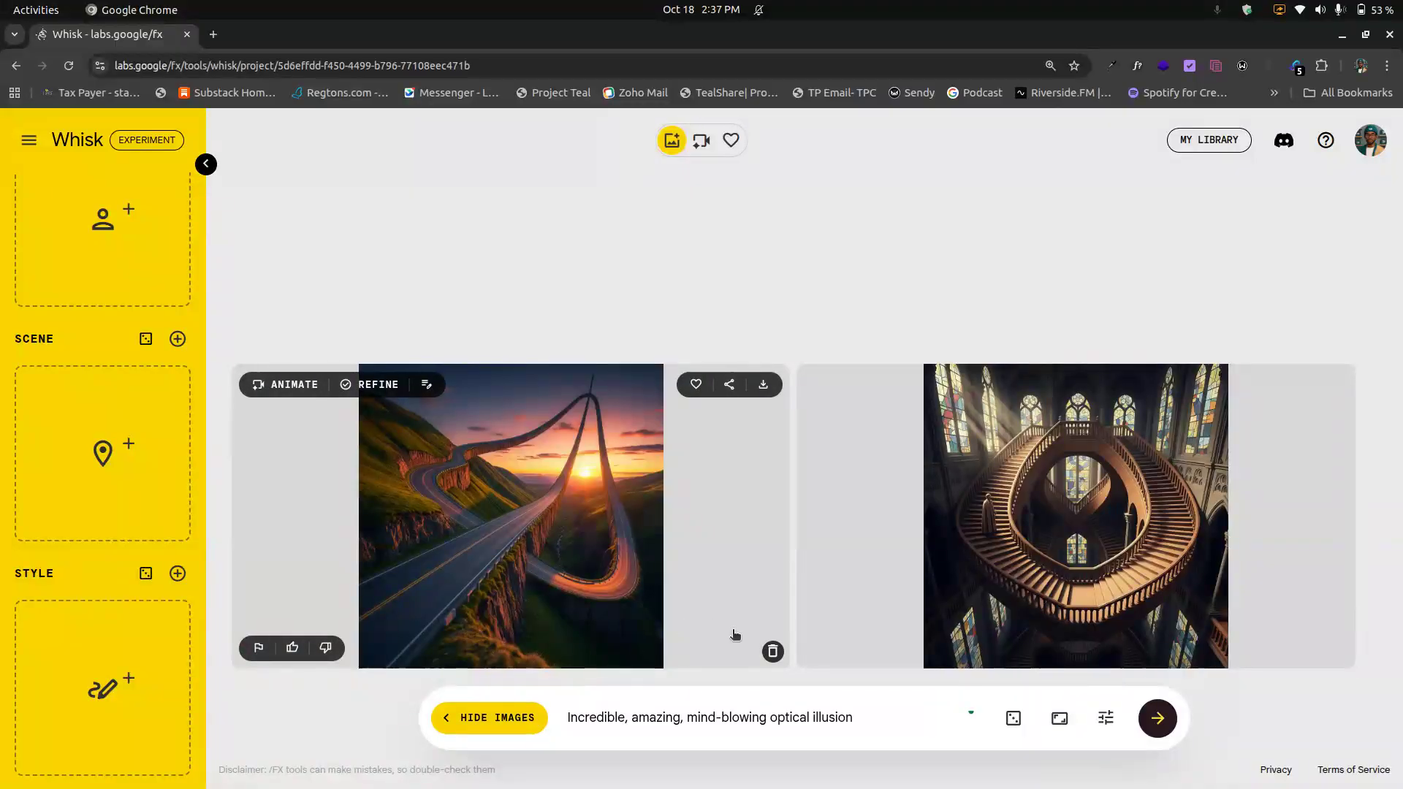
click(773, 652)
click(773, 652)
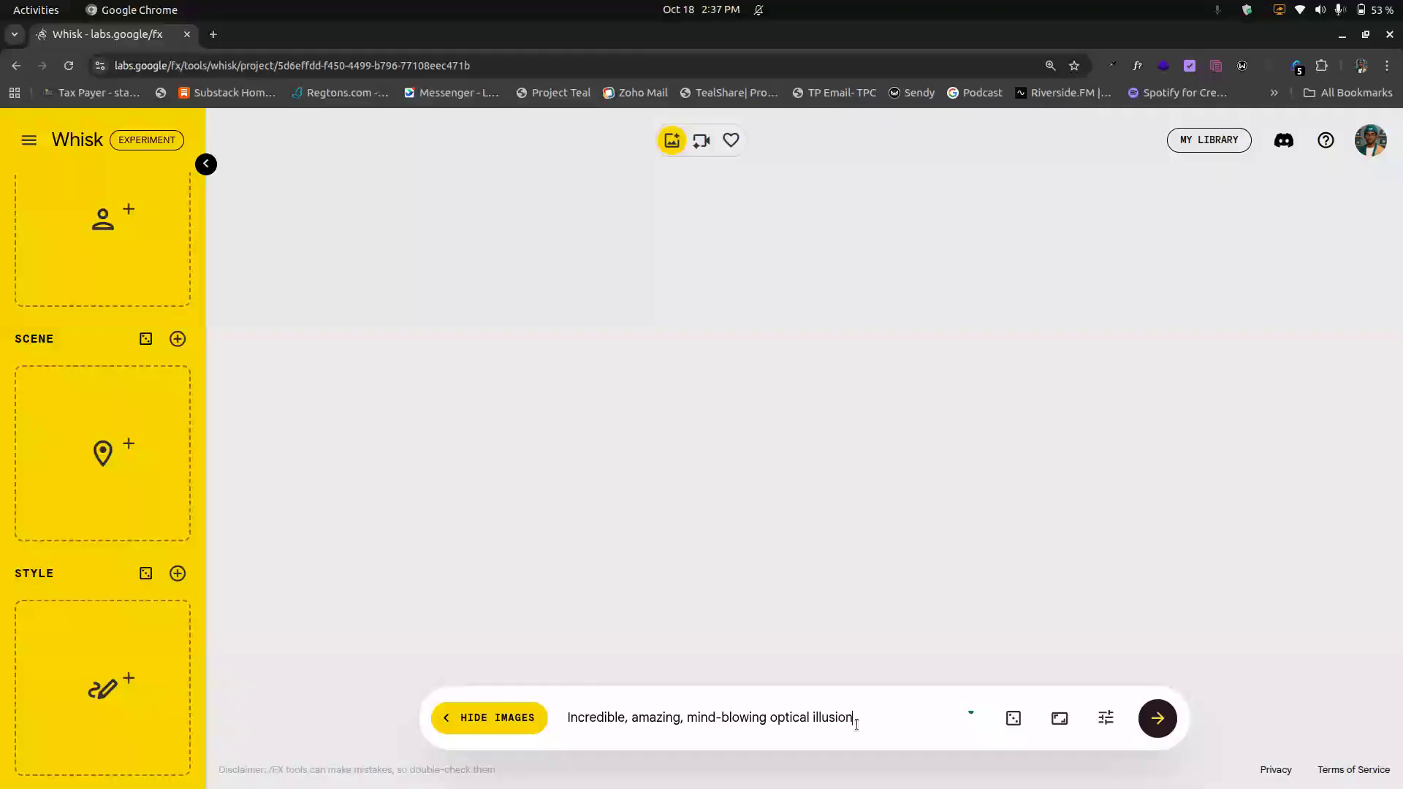
Step: Clear the prompt and roll a new idea about a stack of vintage vinyl records on a turntable
key(ctrl+a)
key(BackSpace)
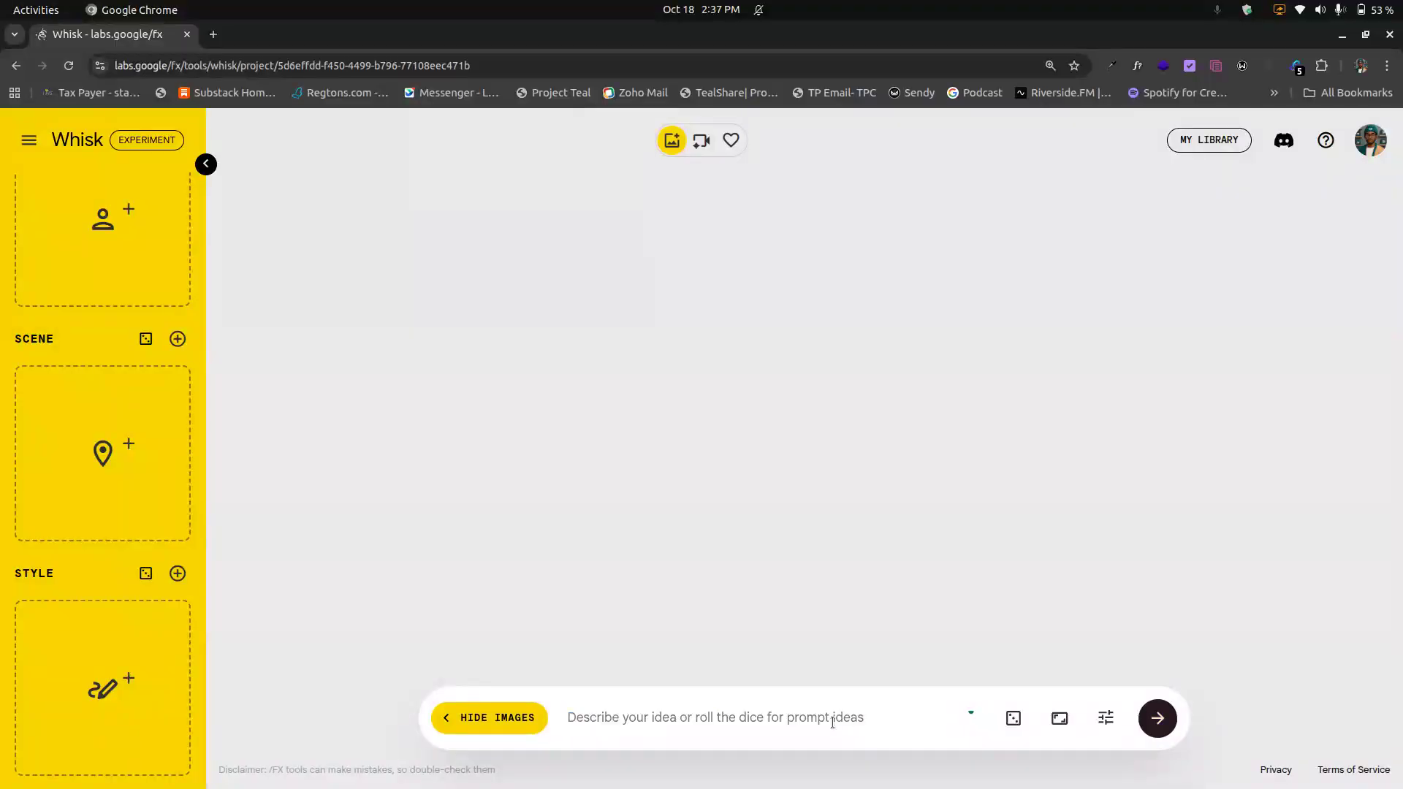
click(1014, 718)
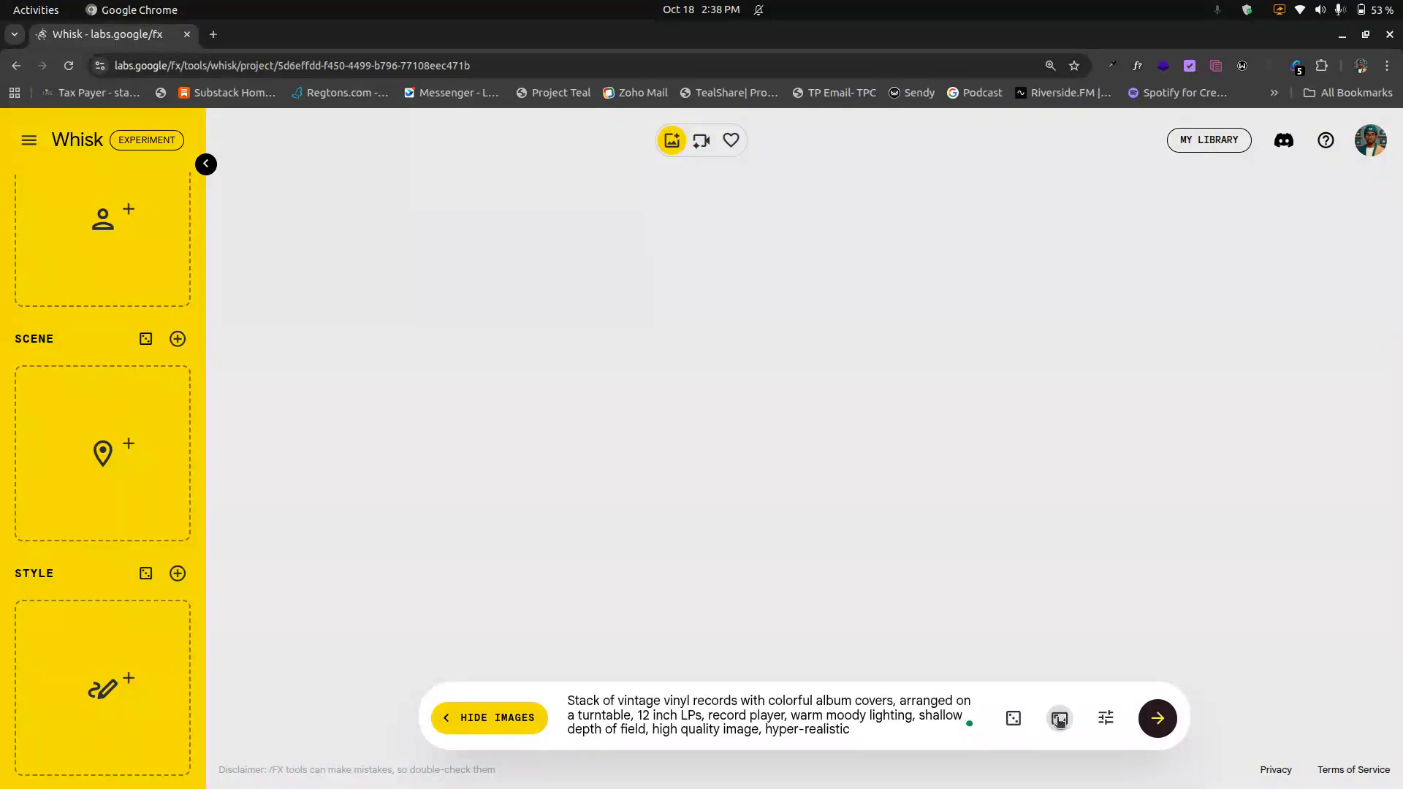
Step: Set the aspect ratio to Portrait 9:16
click(1059, 718)
click(1067, 643)
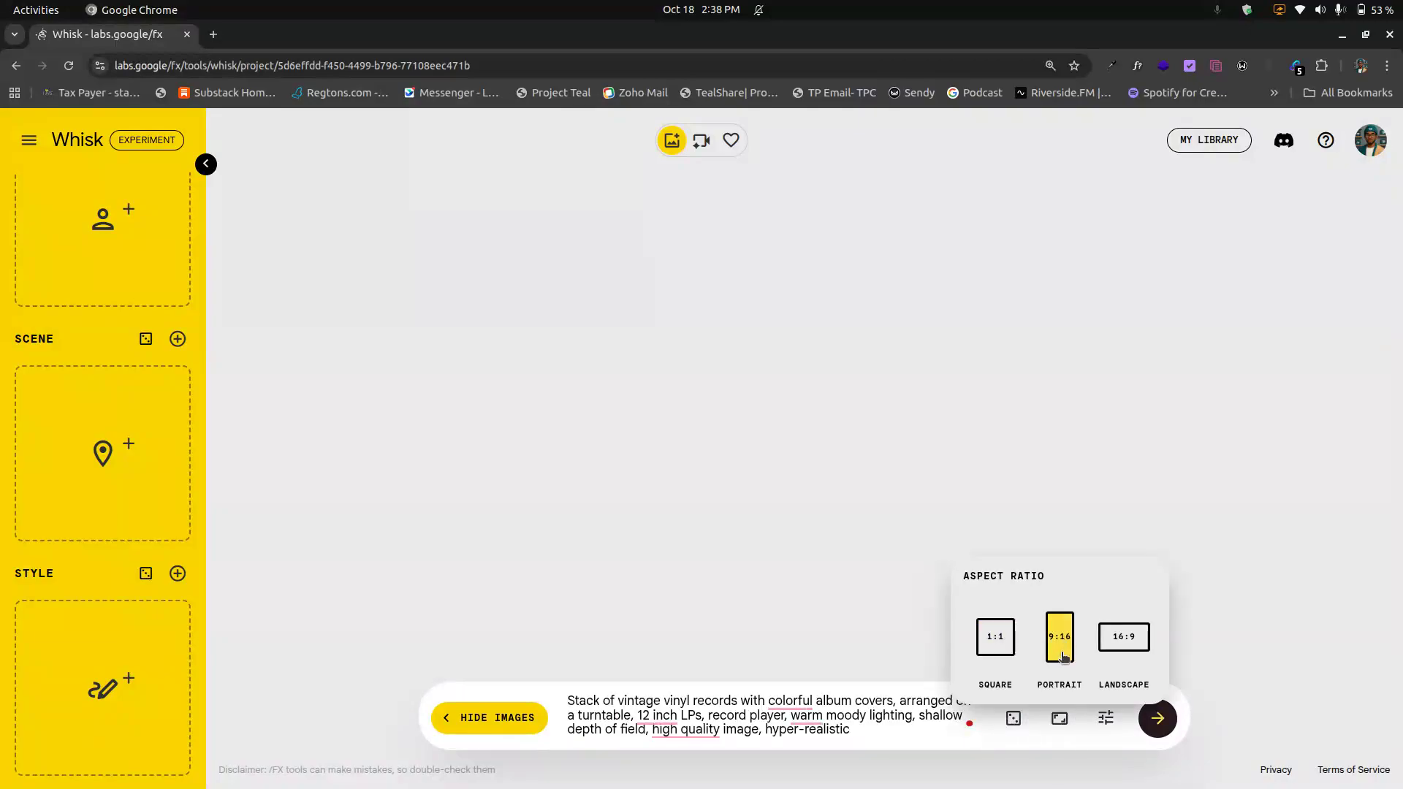
click(932, 722)
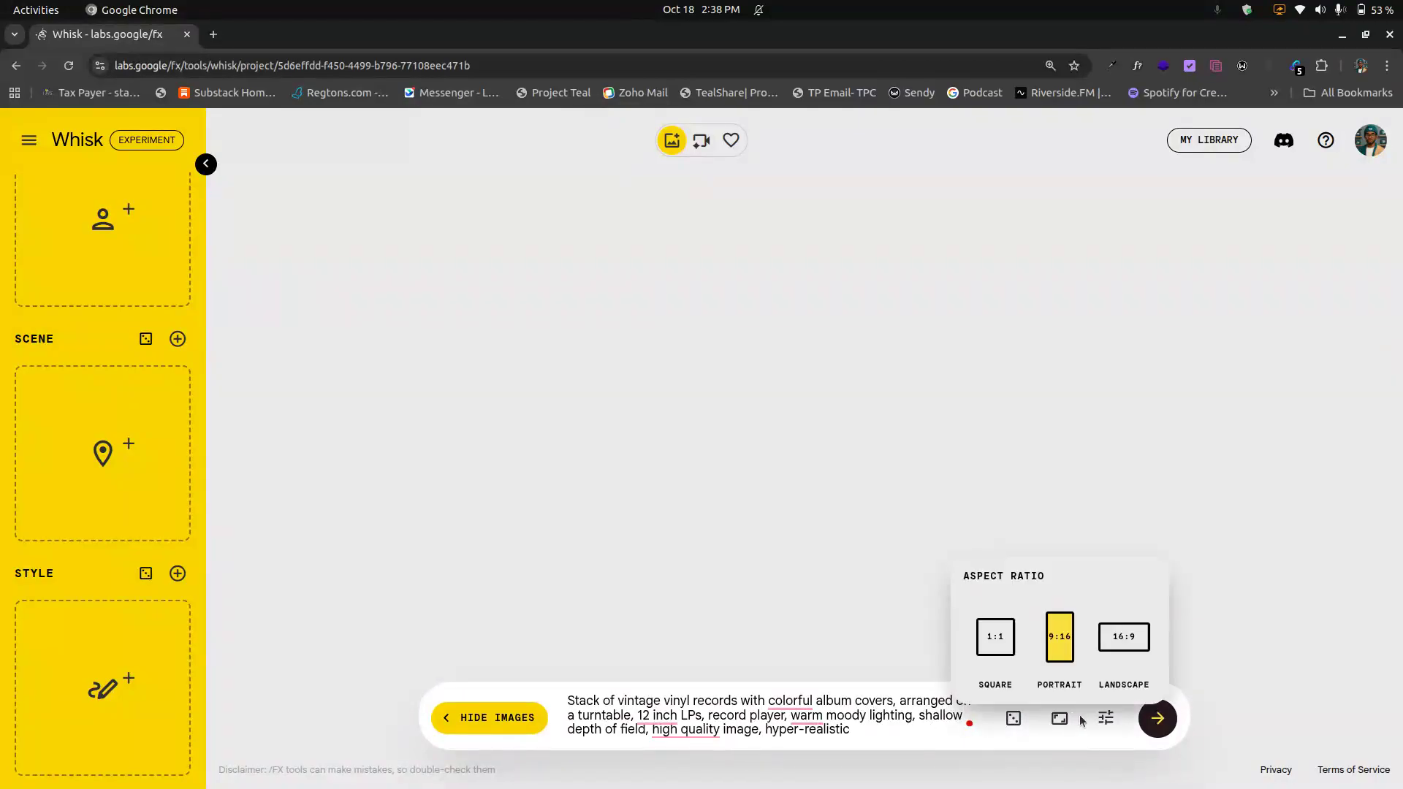
Step: Generate images from the vinyl records prompt in portrait, then switch to Landscape 16:9 and generate again
click(1156, 719)
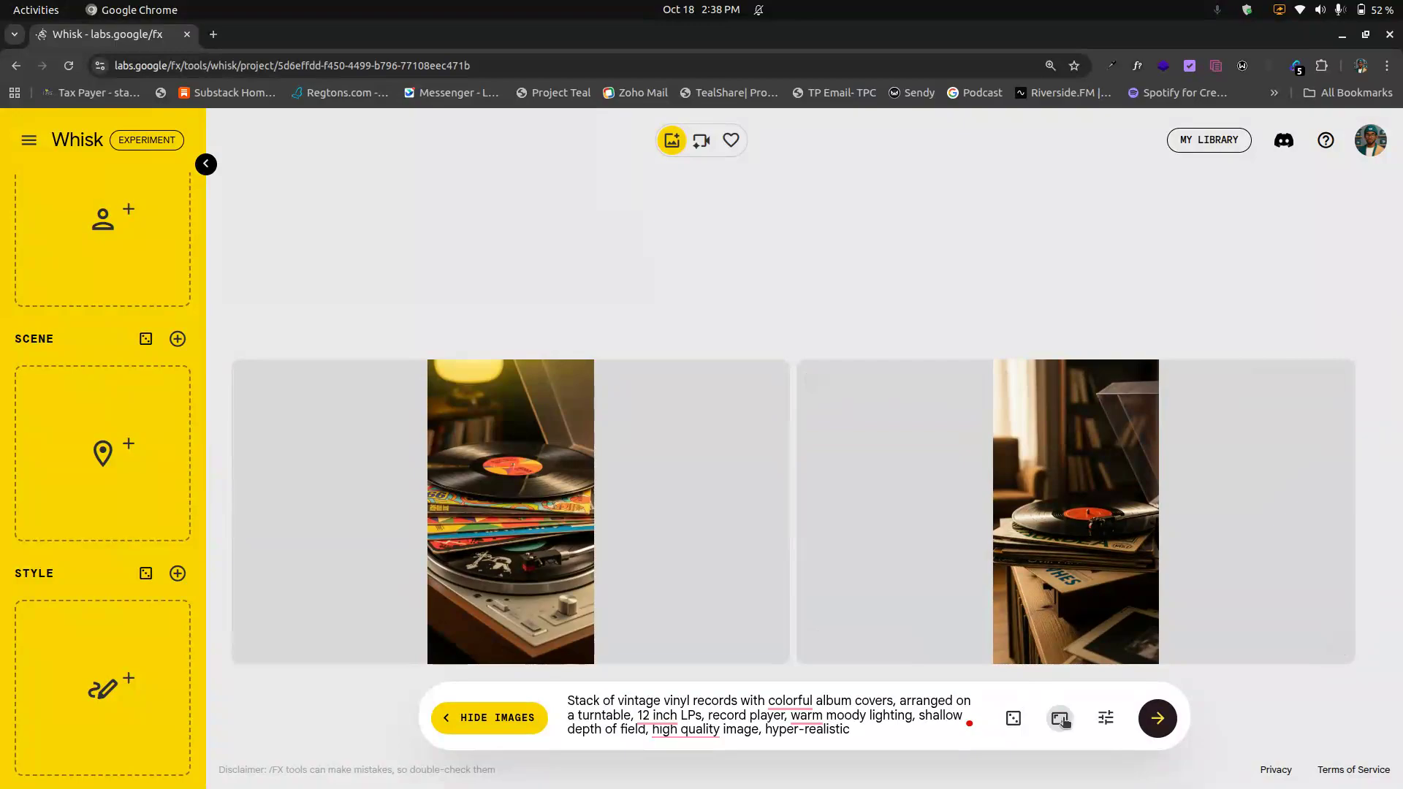
click(1119, 651)
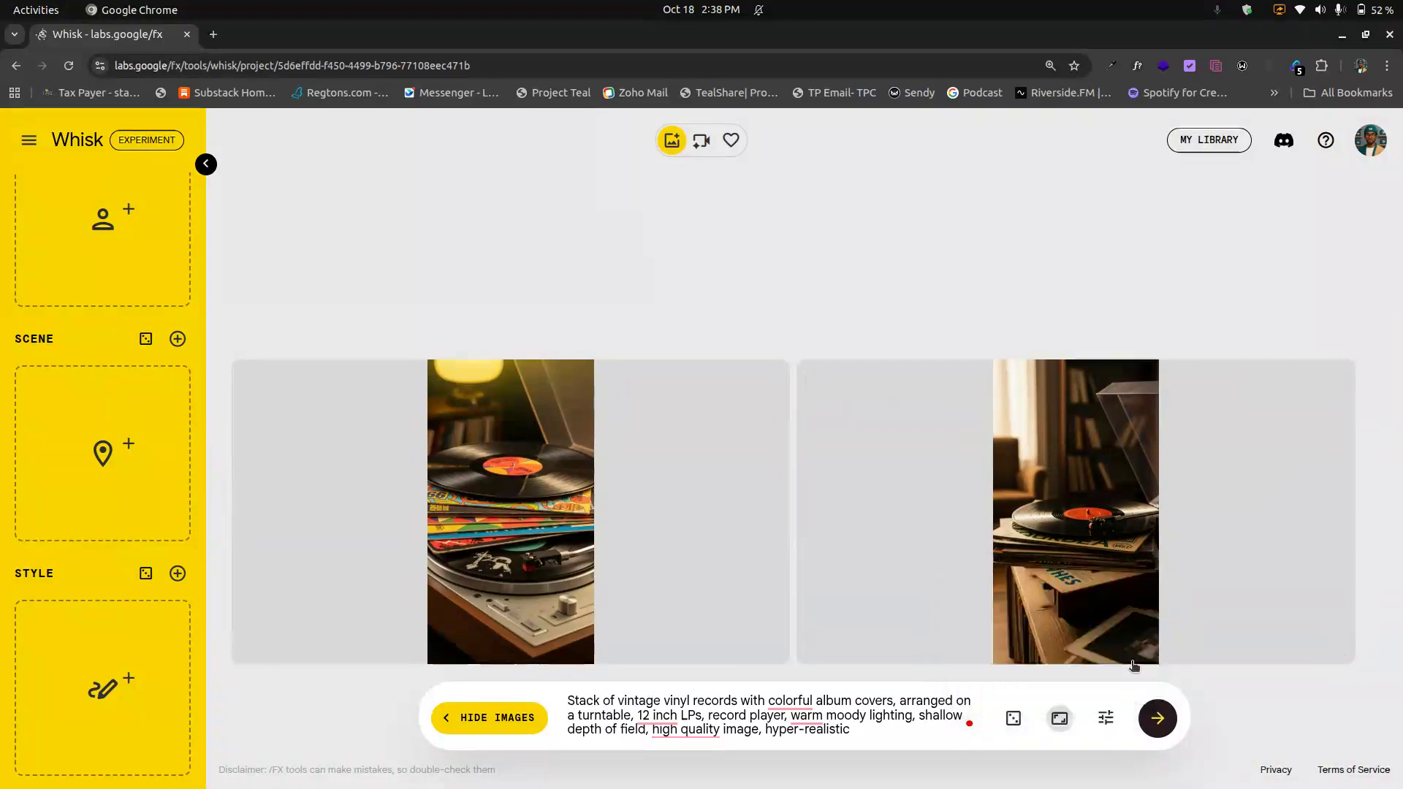
click(1162, 724)
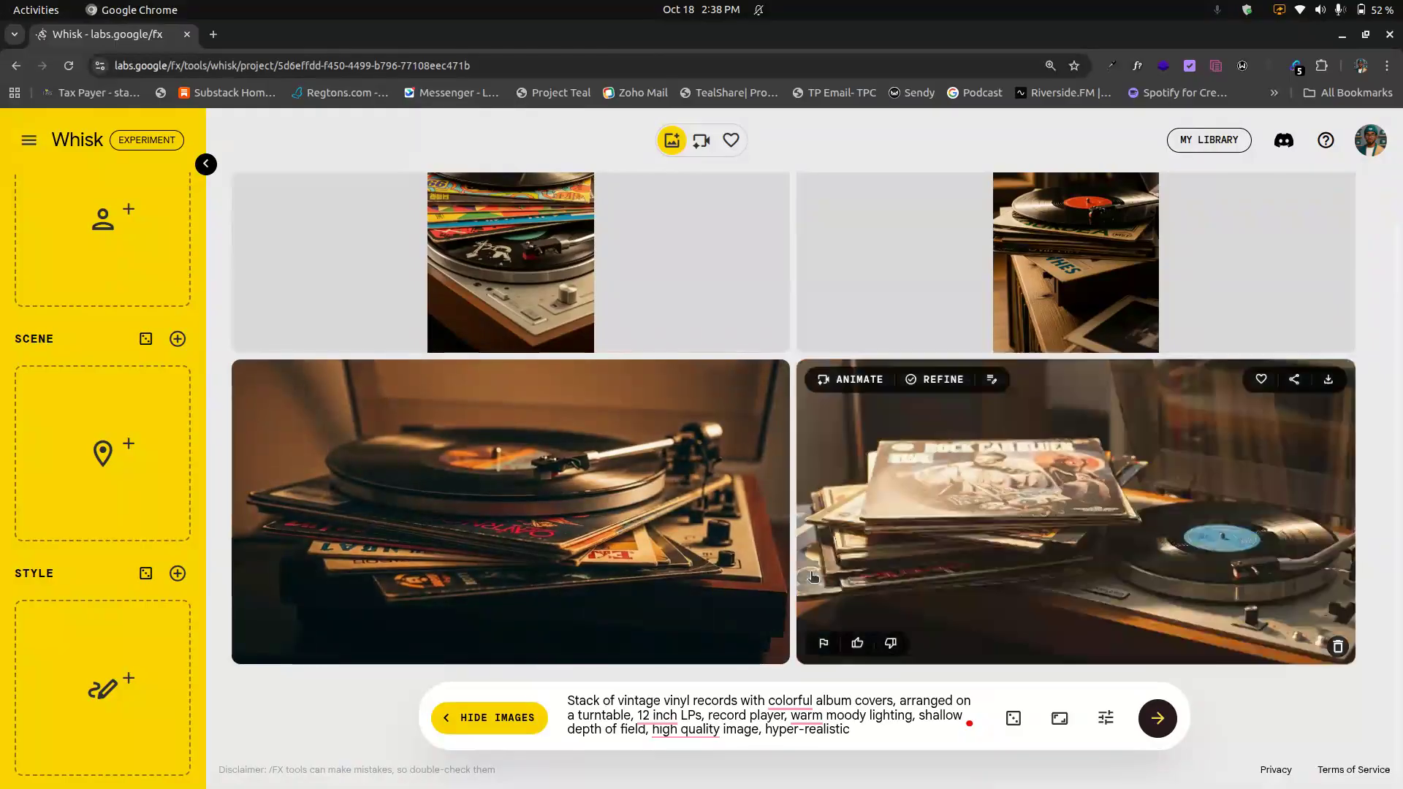
Step: Open the Animate view for the landscape image with the record stack and exit it without animating
scroll(814, 578, up, 2)
scroll(815, 577, down, 2)
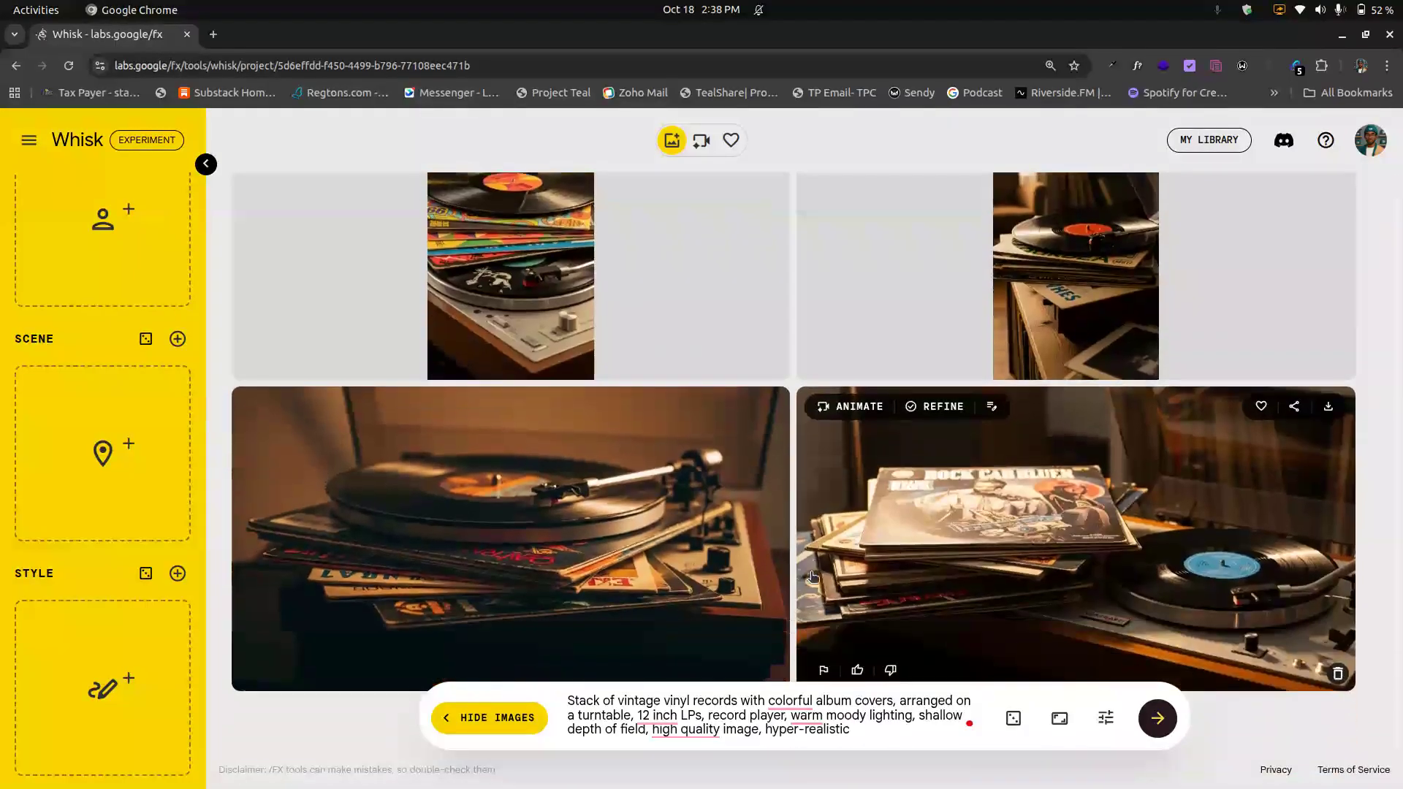
scroll(876, 545, up, 2)
scroll(870, 426, down, 1)
click(859, 407)
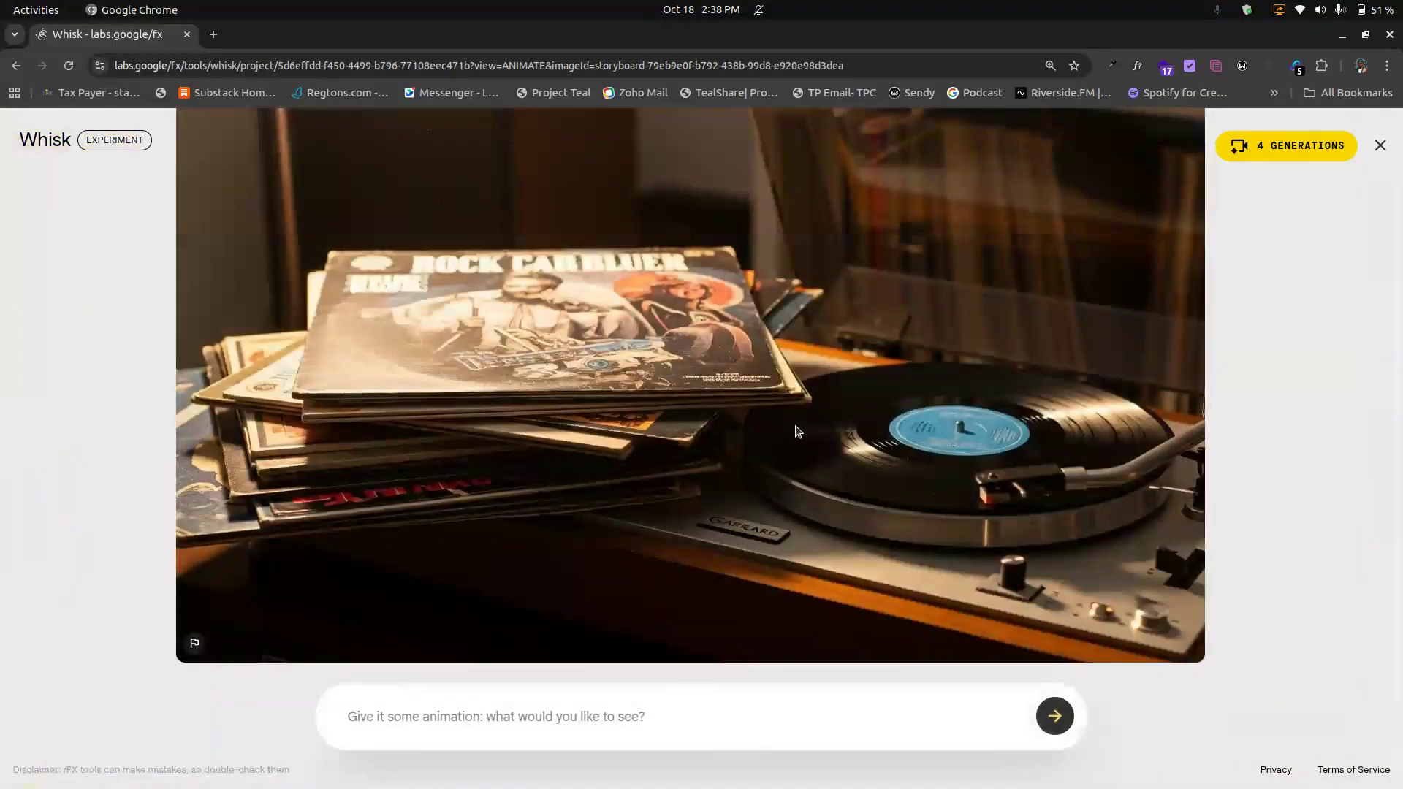
click(714, 725)
click(1380, 149)
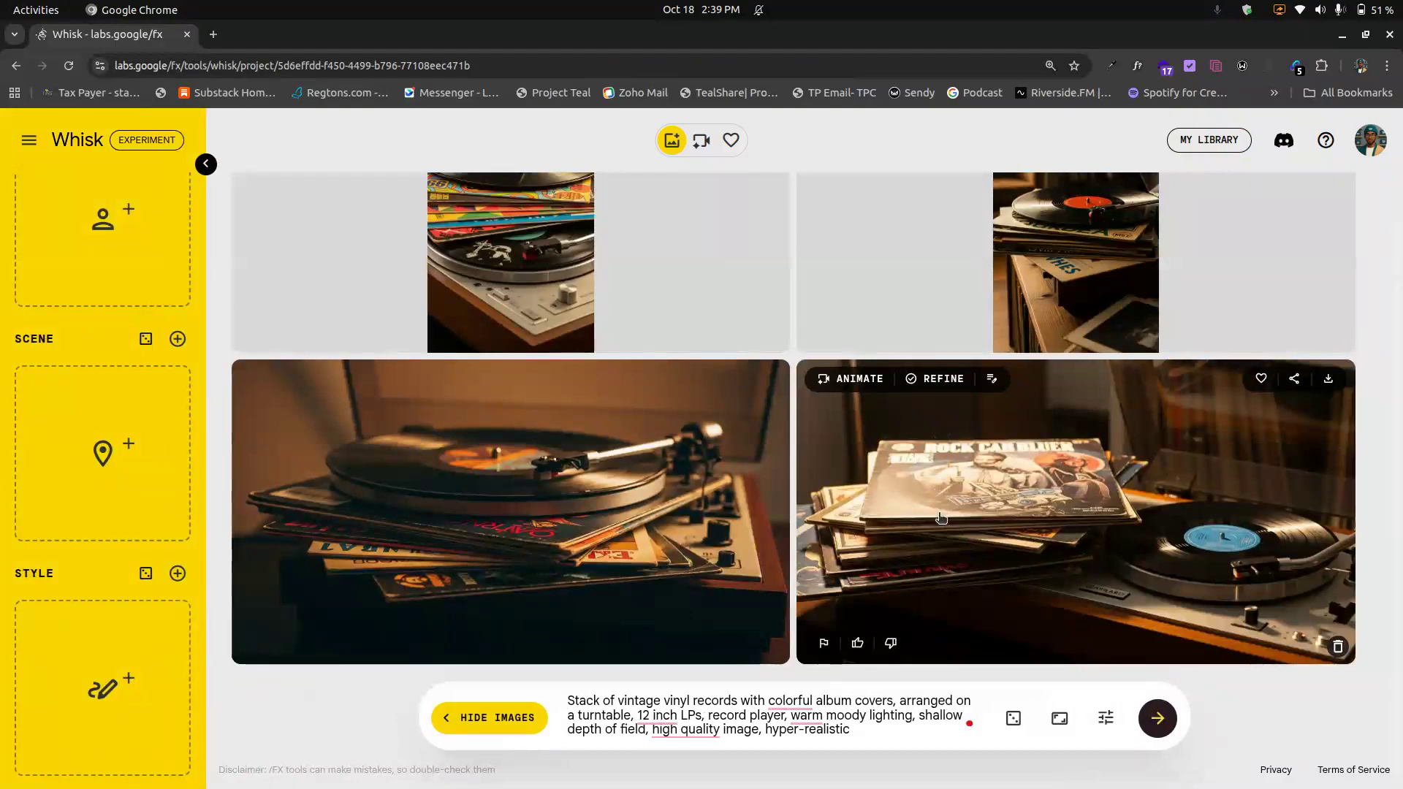
Step: Open Refine mode for the second portrait turntable image and exit it
scroll(942, 504, up, 2)
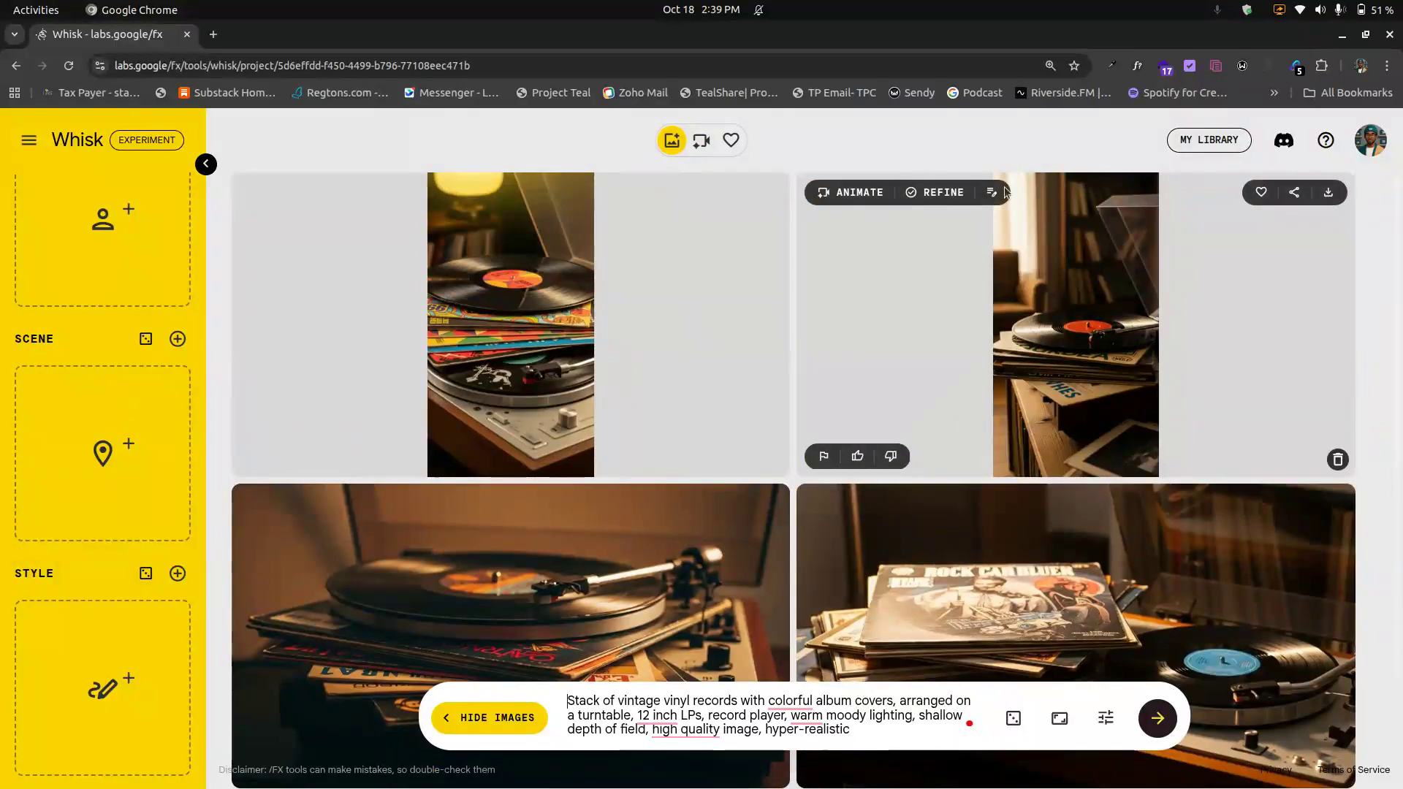
click(949, 196)
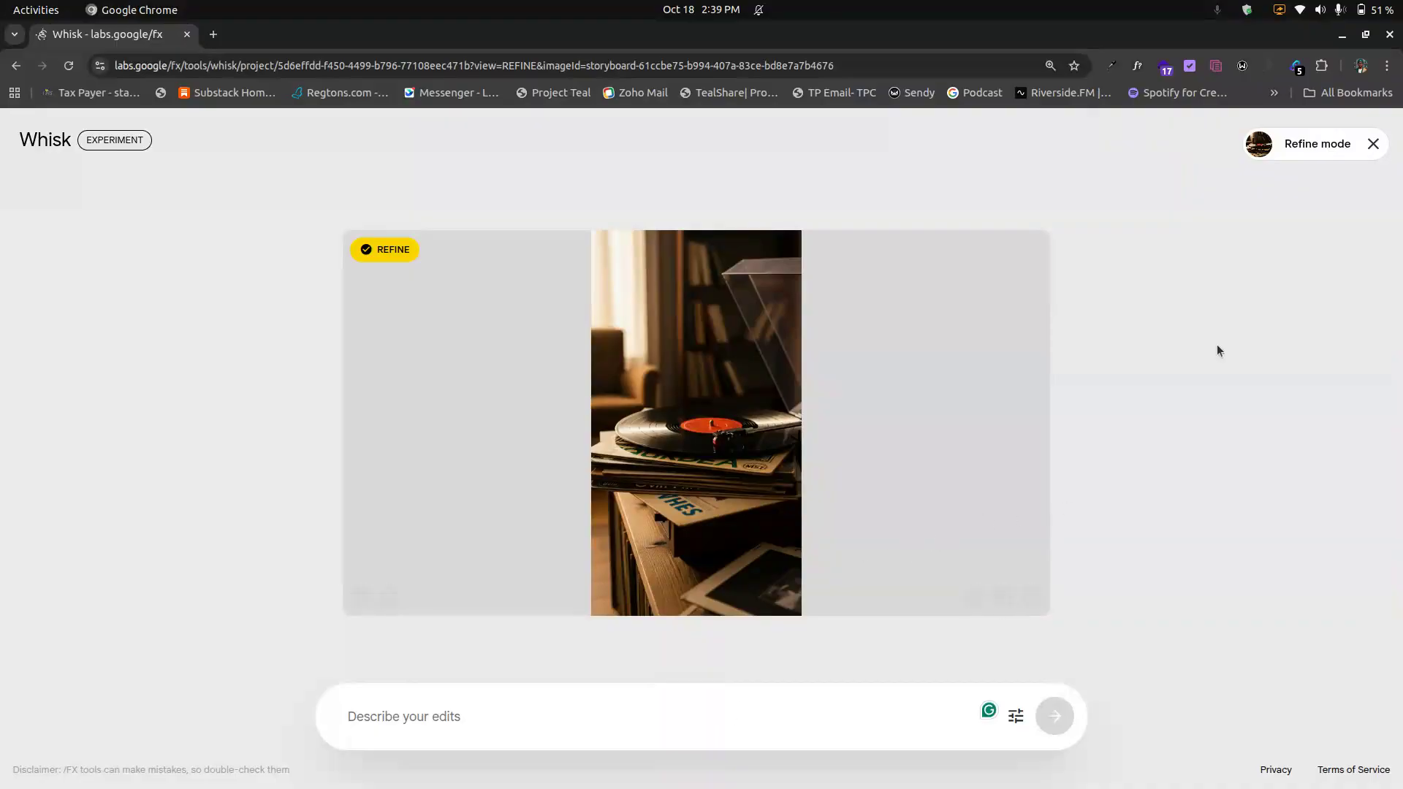
click(1373, 143)
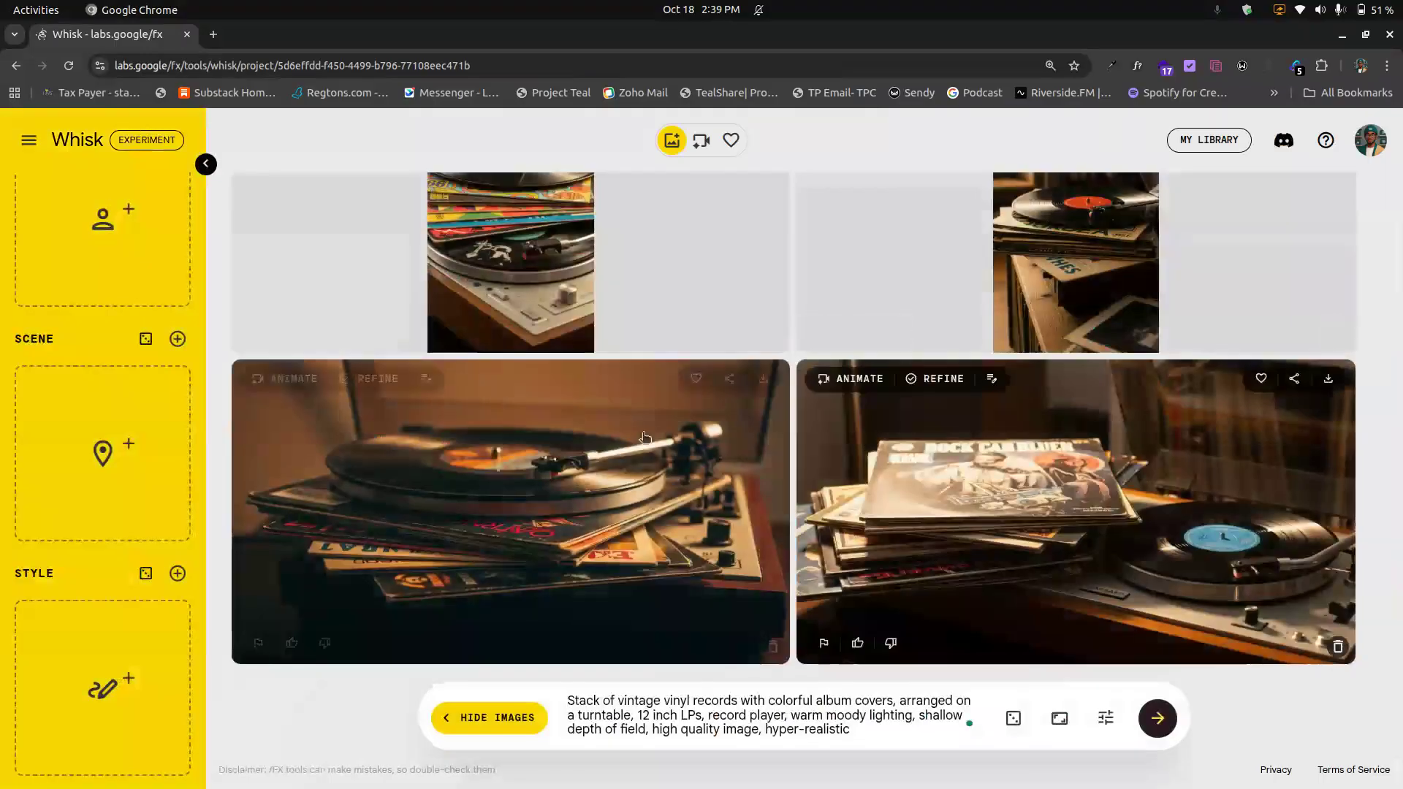
Step: Delete all generated vinyl record images from the workspace
click(773, 647)
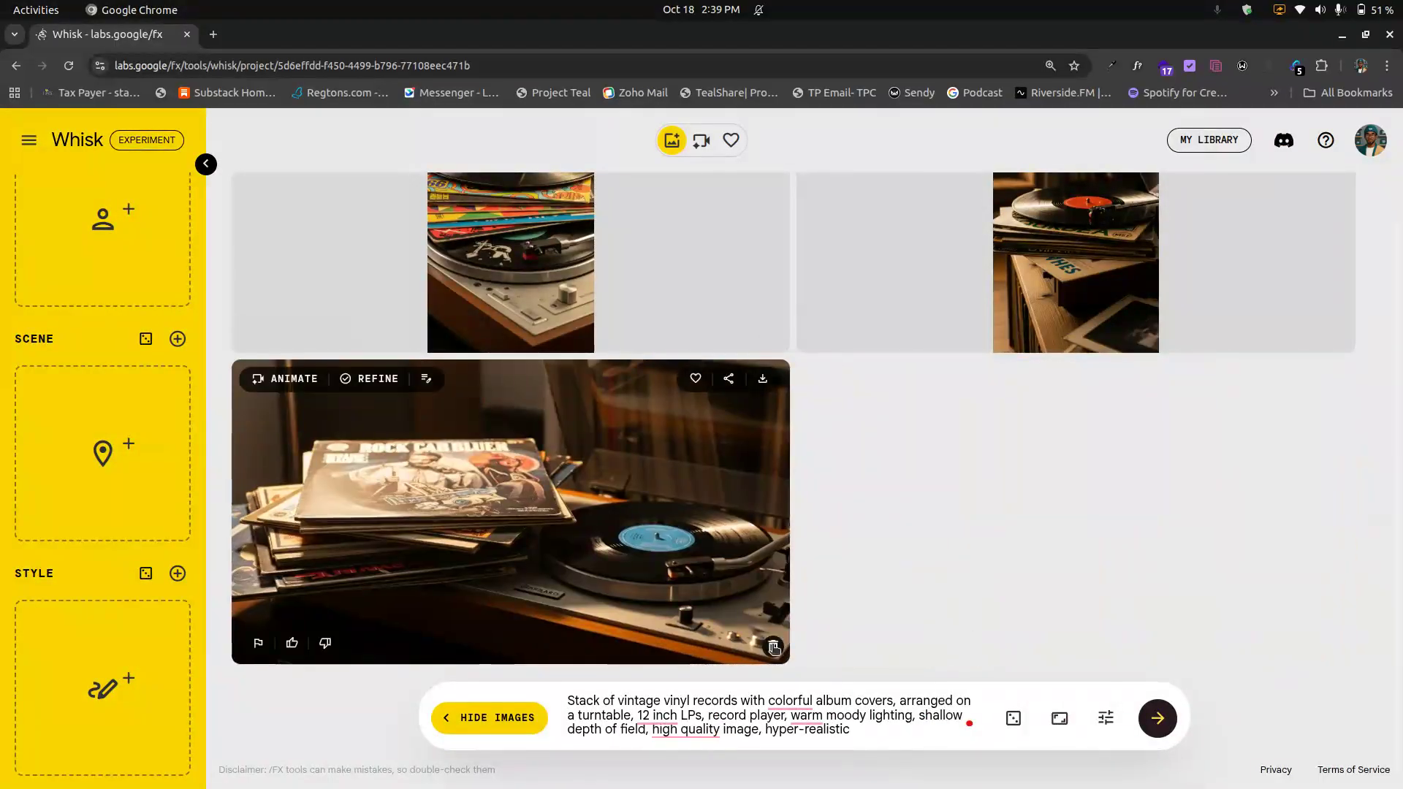
click(774, 648)
click(773, 646)
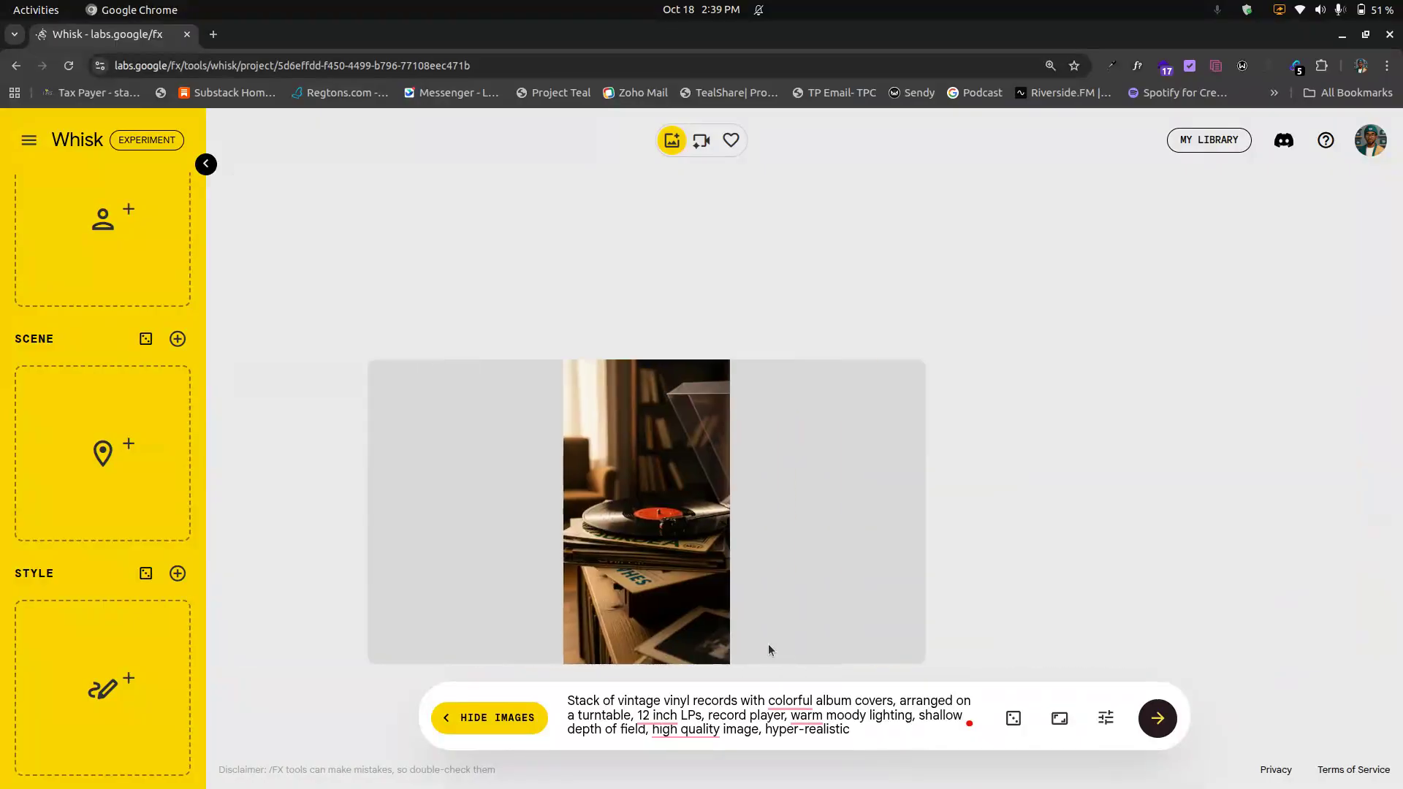
click(773, 647)
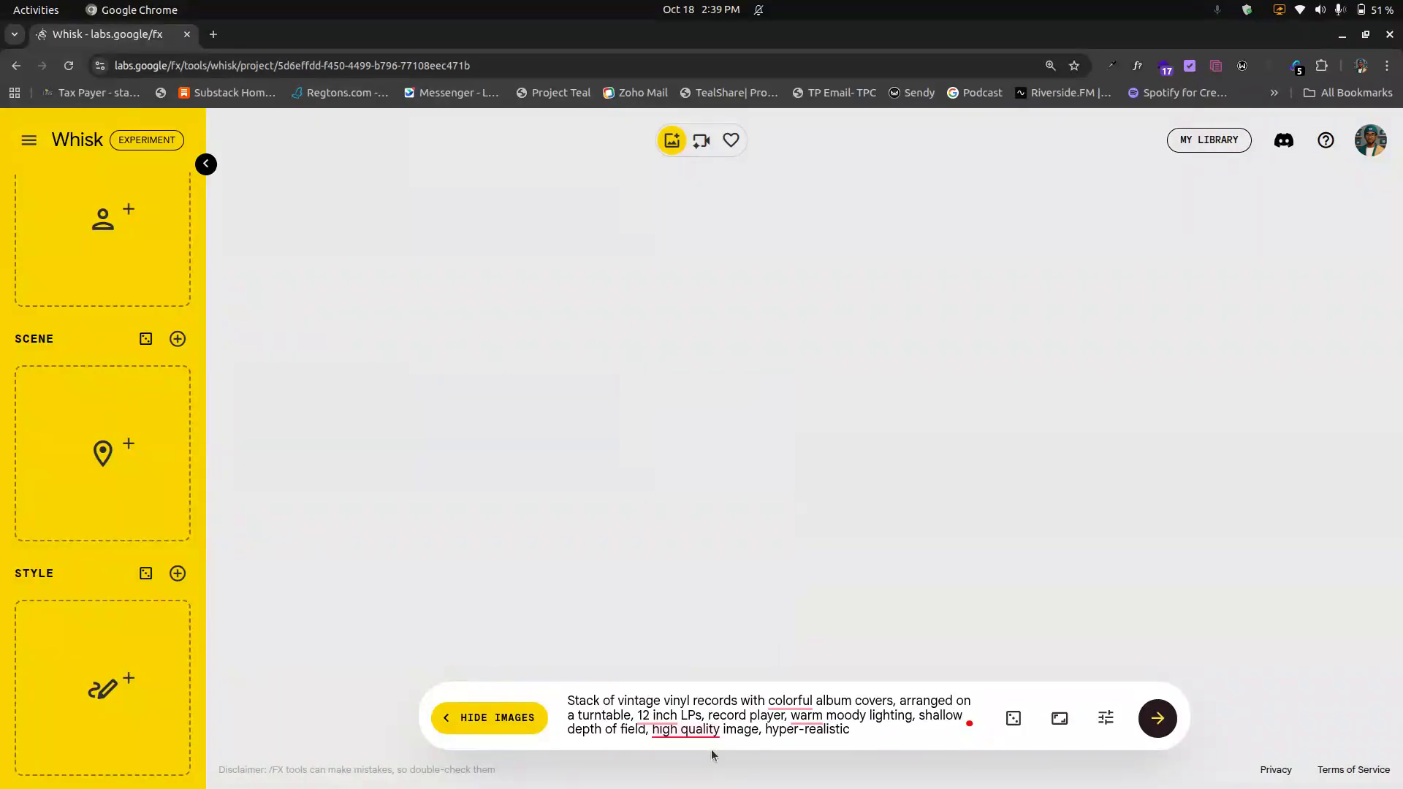
Step: Replace the prompt with 'create an image of a nigerian business owner'
key(ctrl+a)
key(BackSpace)
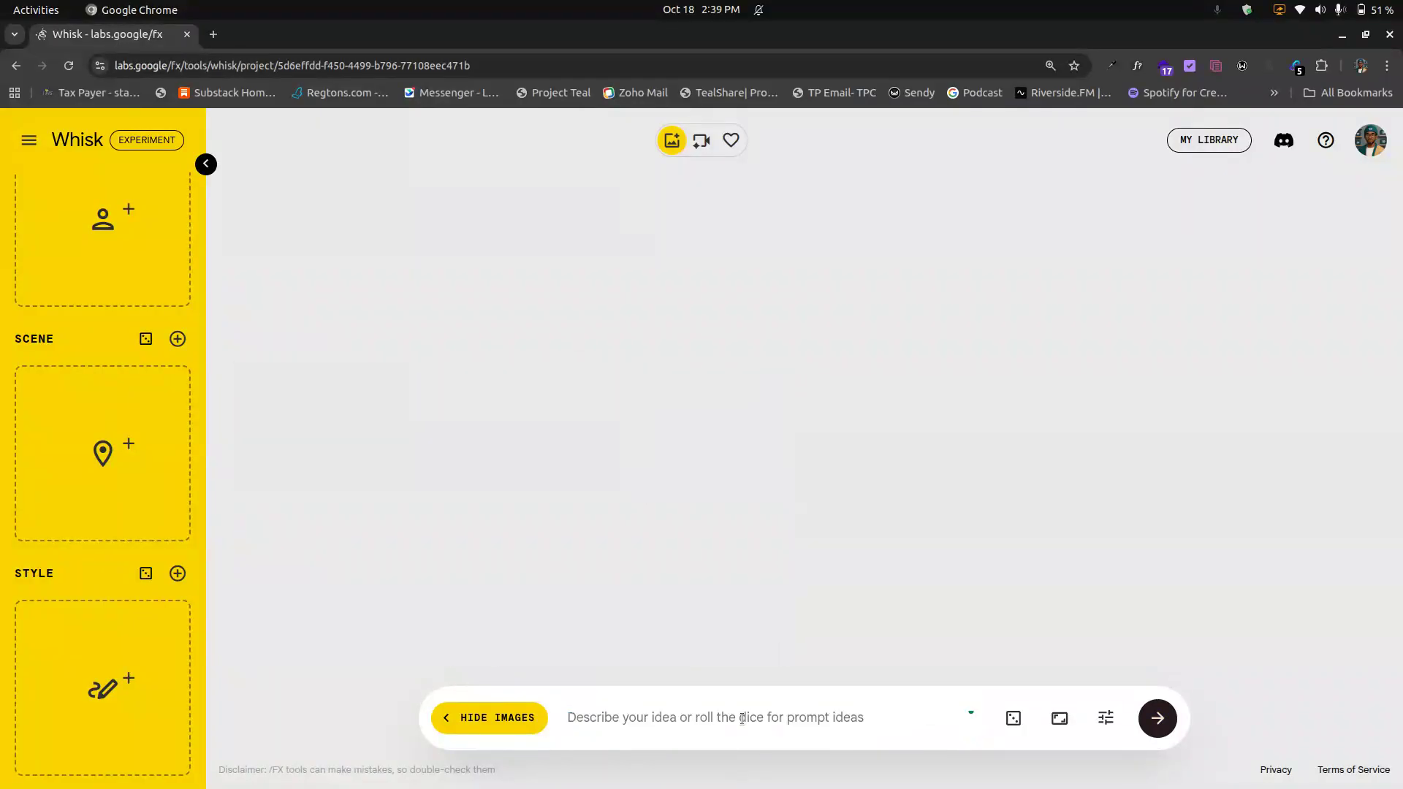
text(create an)
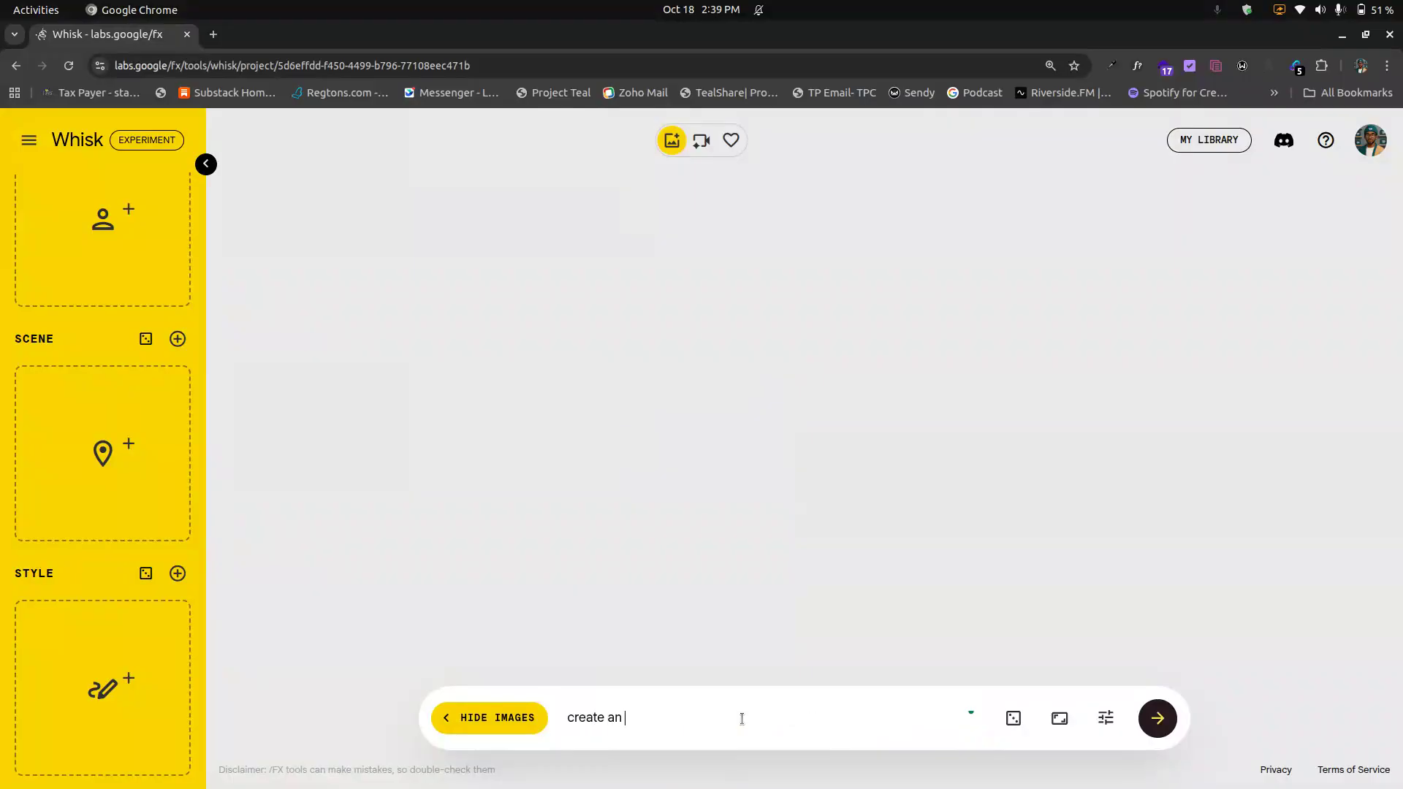
text( image of a nigerian business owner)
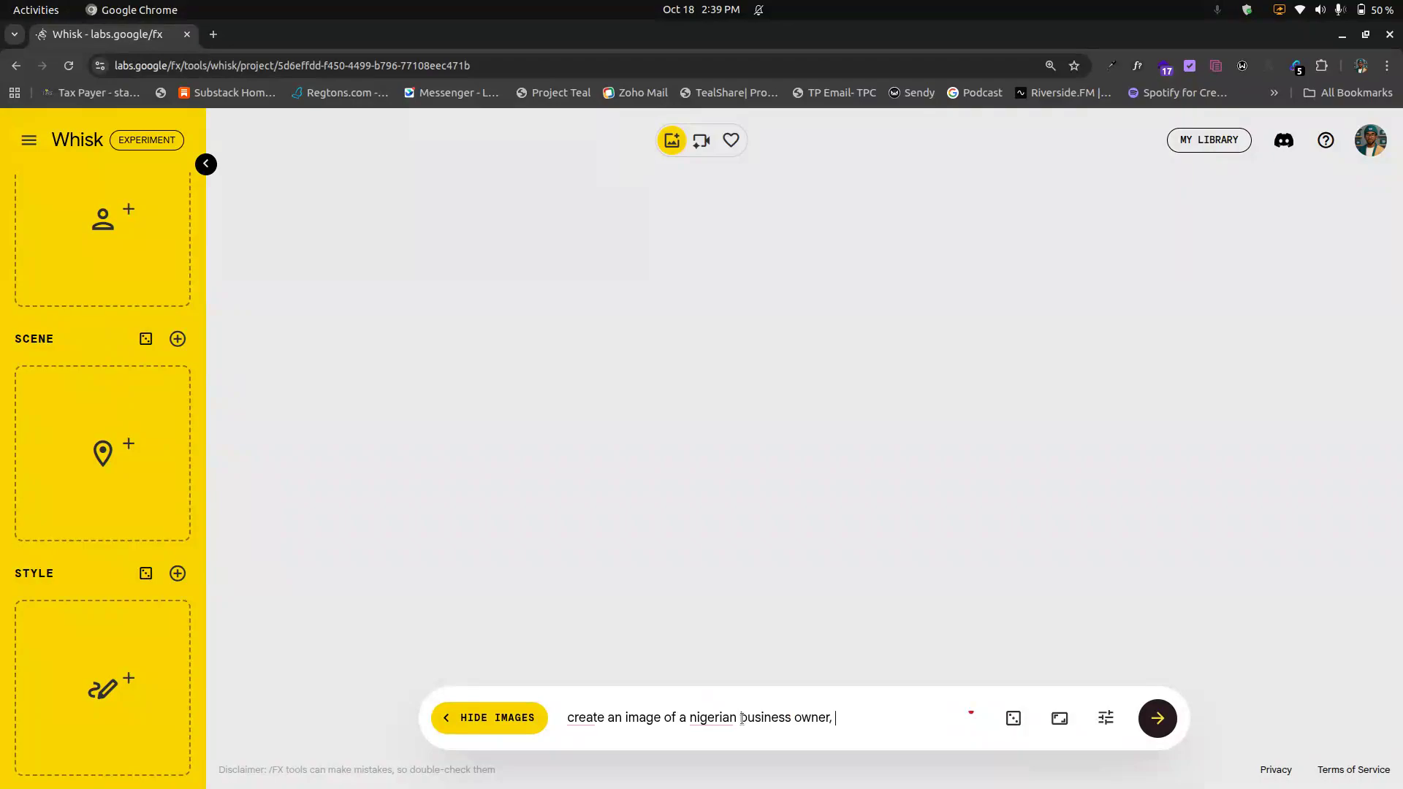
Step: Set the aspect ratio to Square 1:1 and generate images from the prompt
click(1060, 718)
click(995, 637)
click(1060, 718)
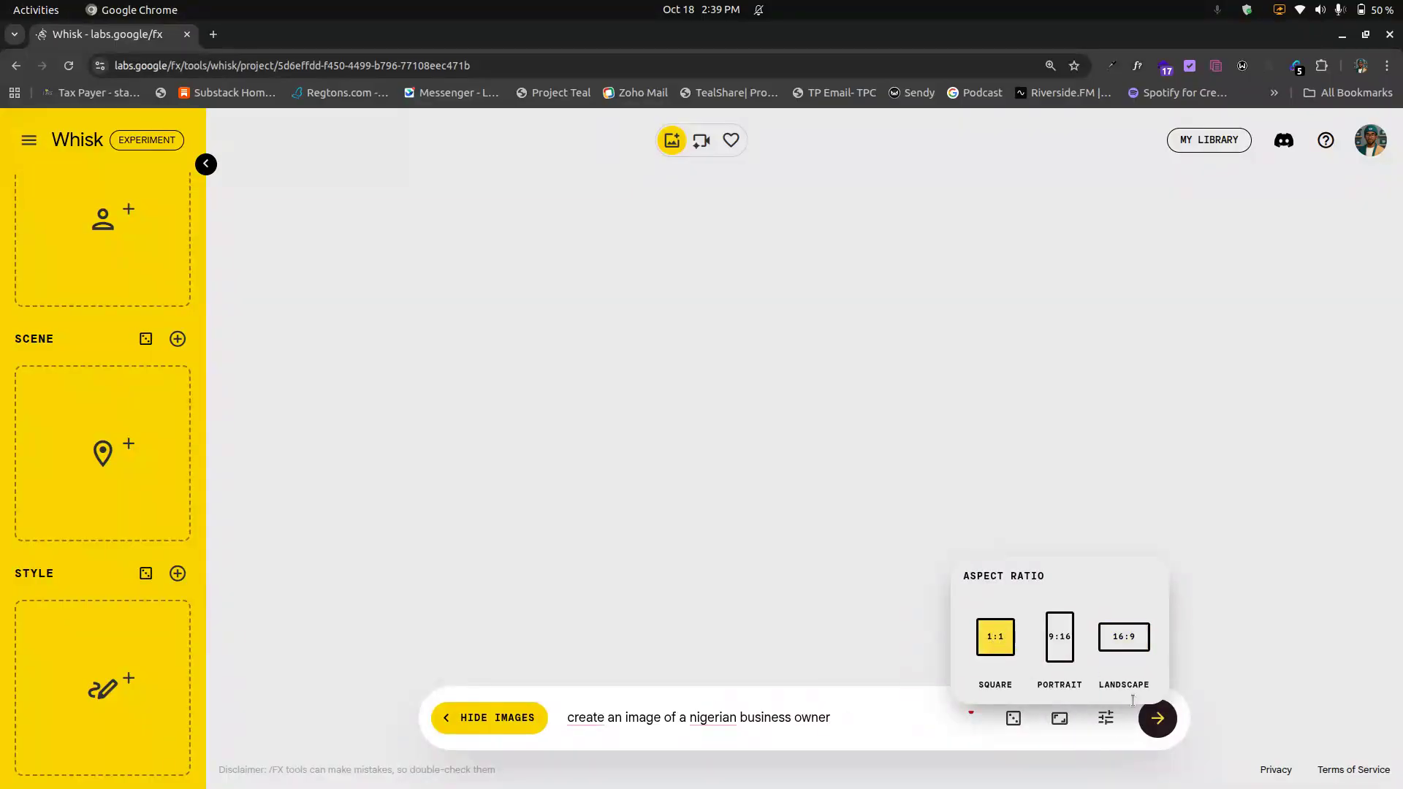
click(1165, 731)
click(1167, 731)
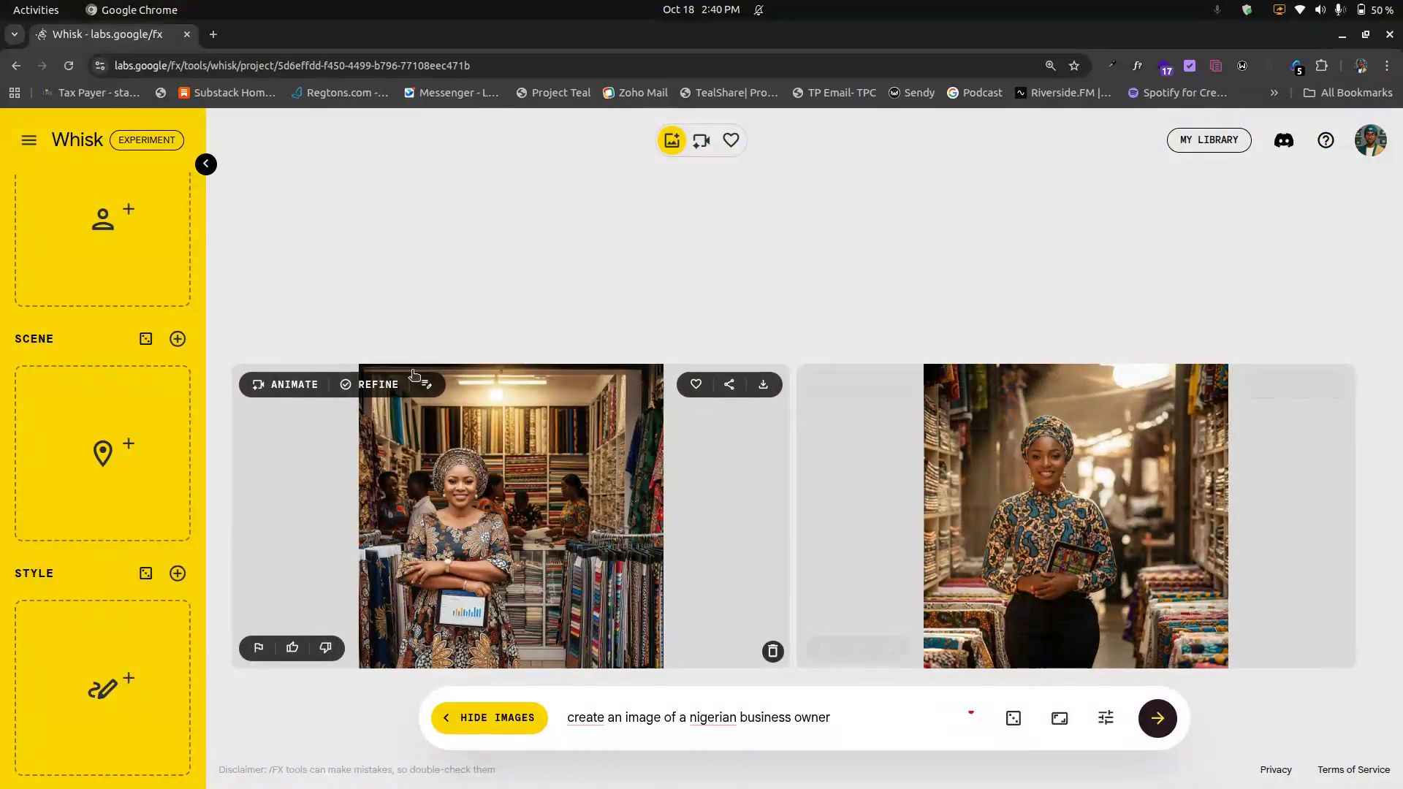
Step: Refine the first business owner image with the edit 'remove the tab from her hand. keep her arms folded'
click(377, 385)
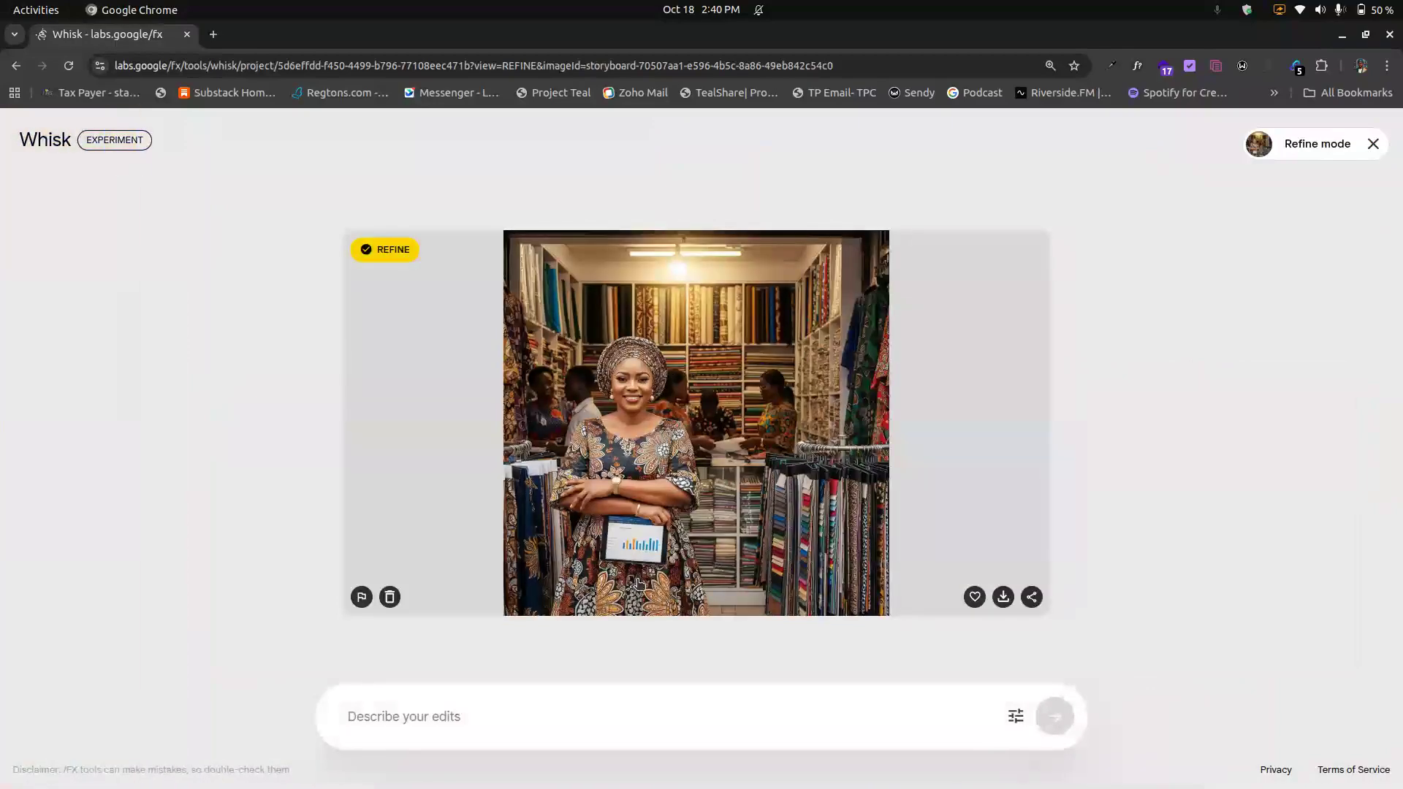
click(675, 698)
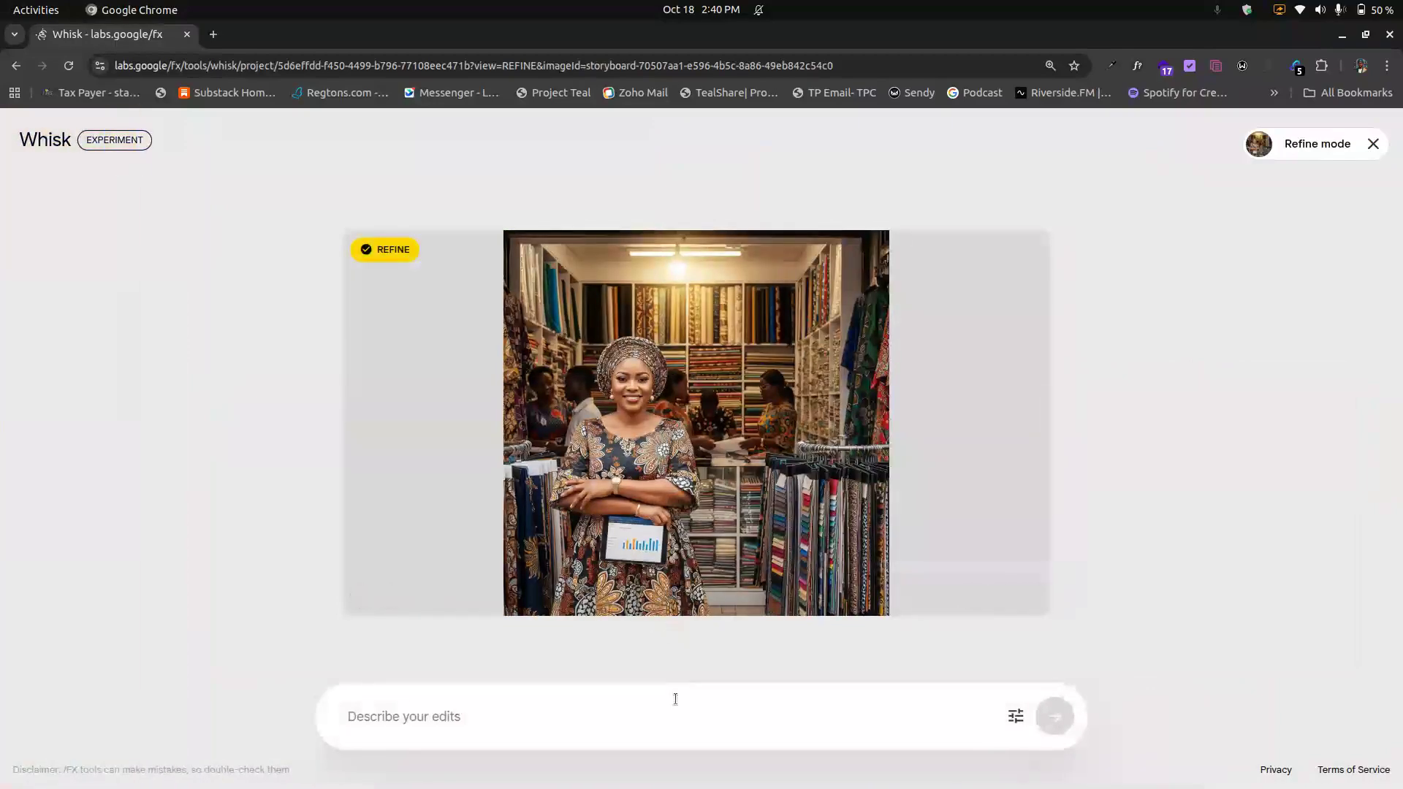
text(rep)
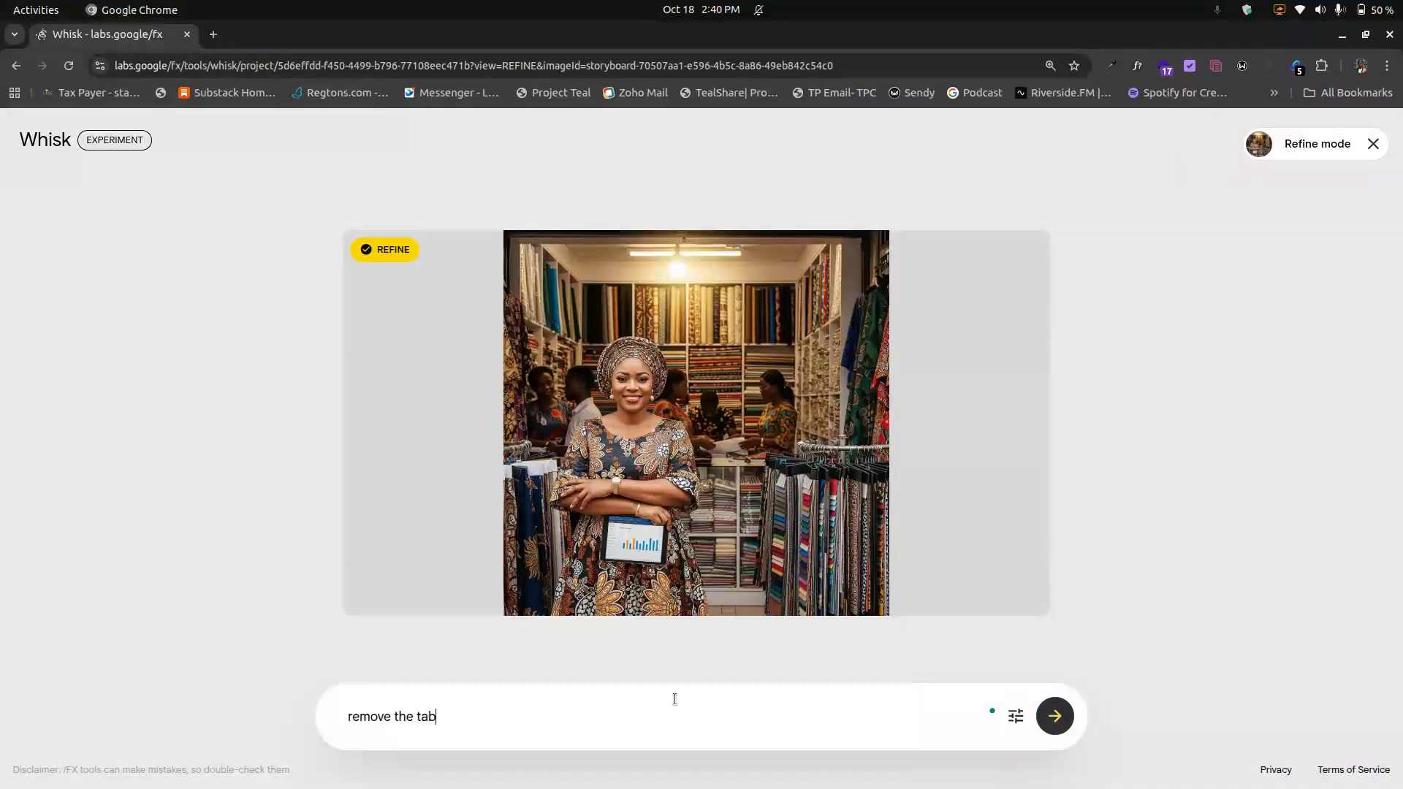
text(awa)
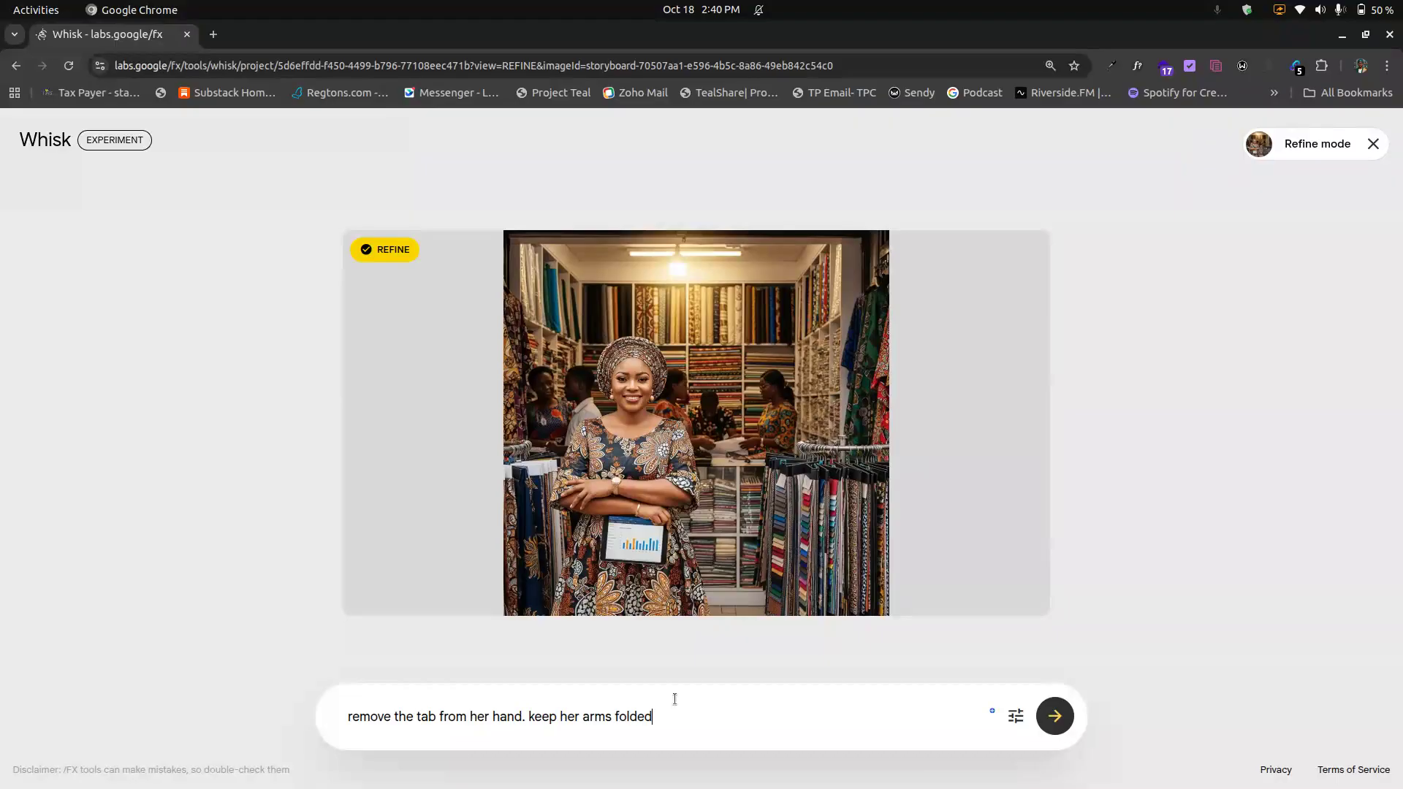
click(1045, 717)
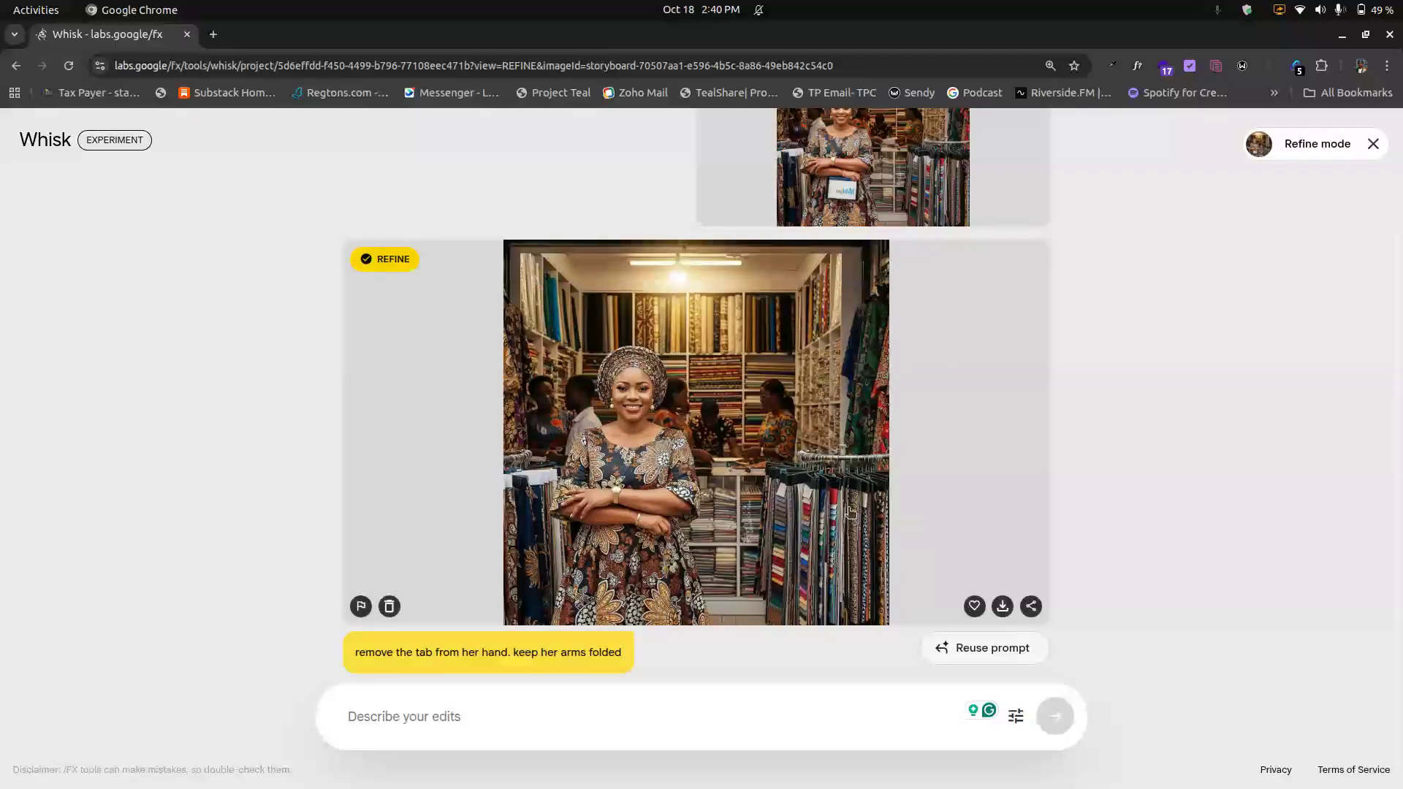
Step: Download the refined business owner image and exit Refine mode
click(1003, 607)
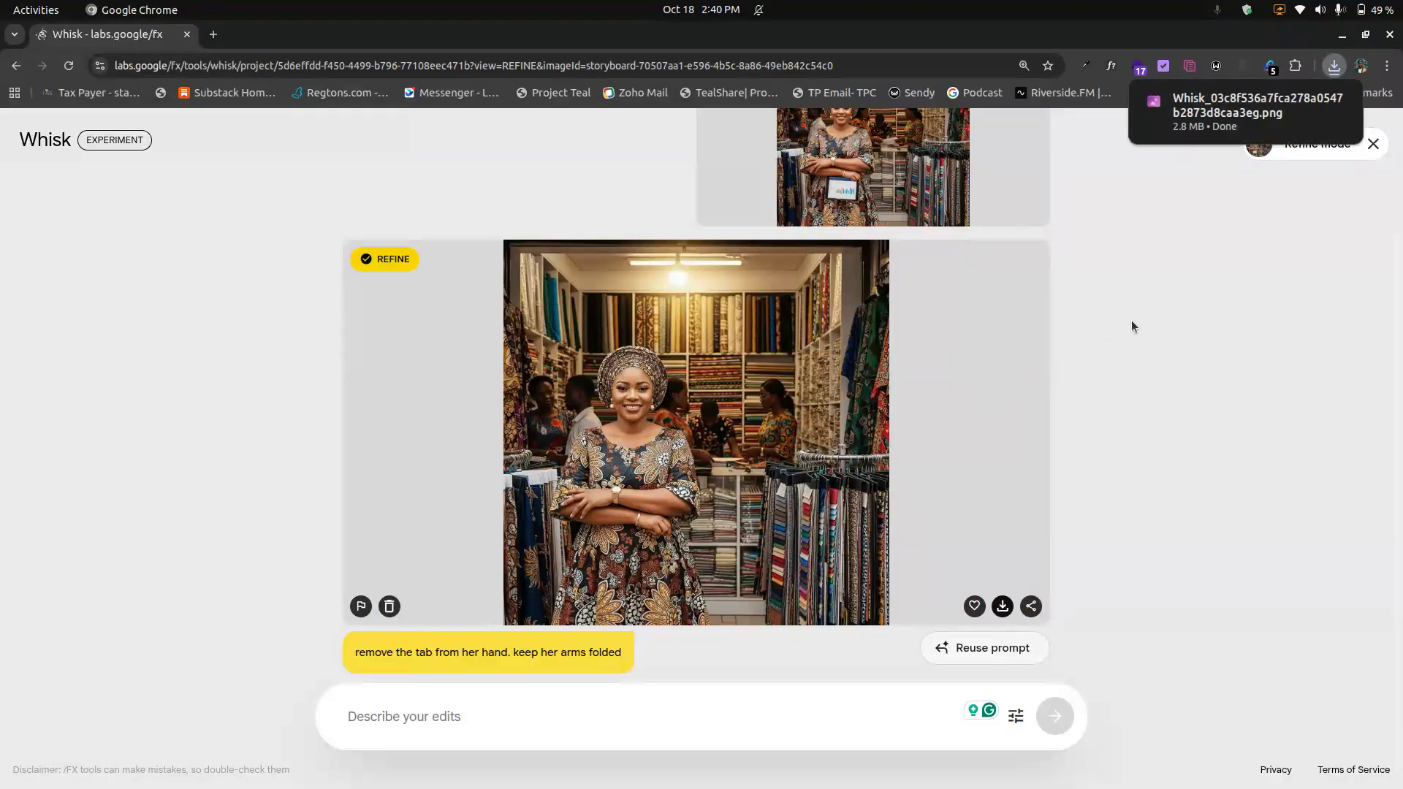
click(1373, 145)
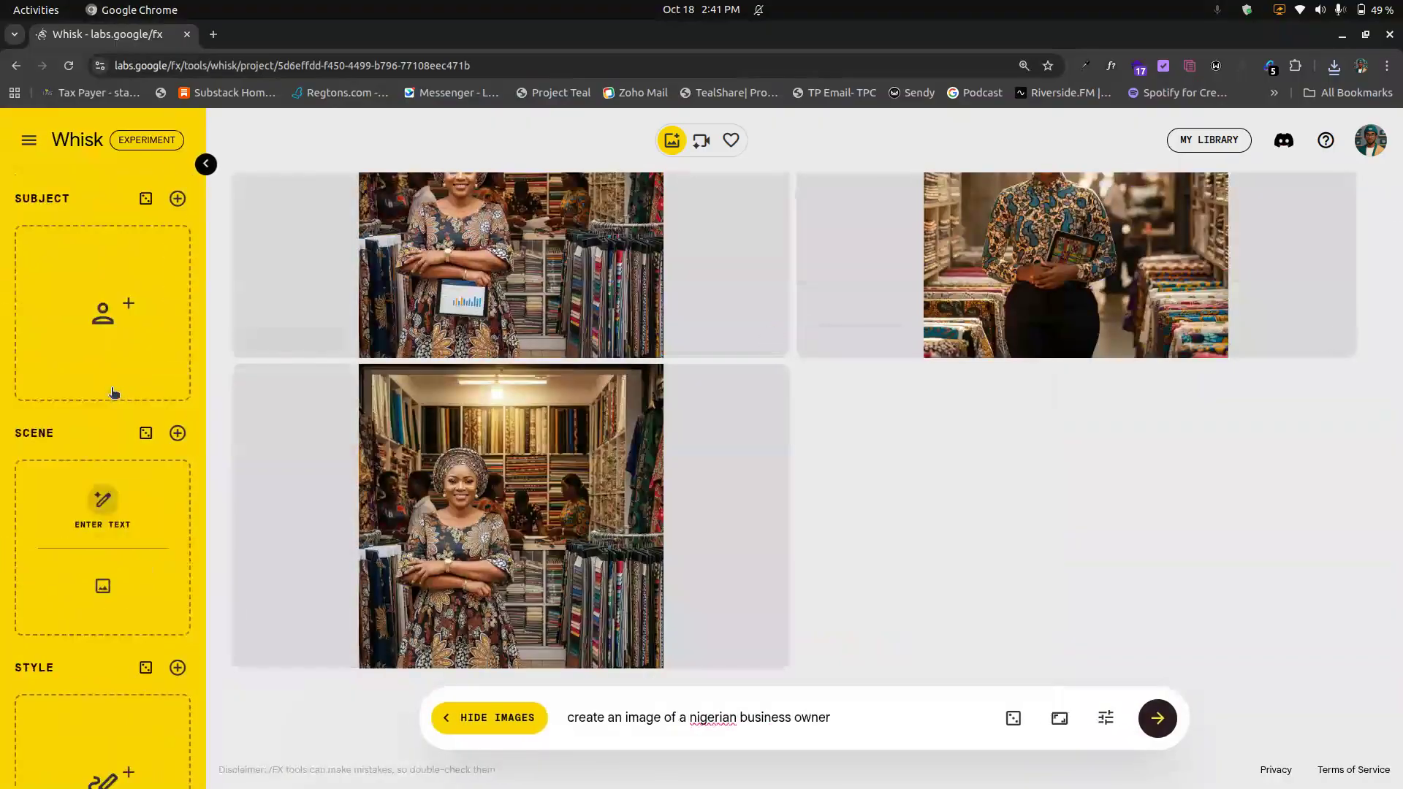
Step: Add a WhatsApp photo from the Downloads folder as the Subject reference by dragging it from the file manager
mouse_move(104, 338)
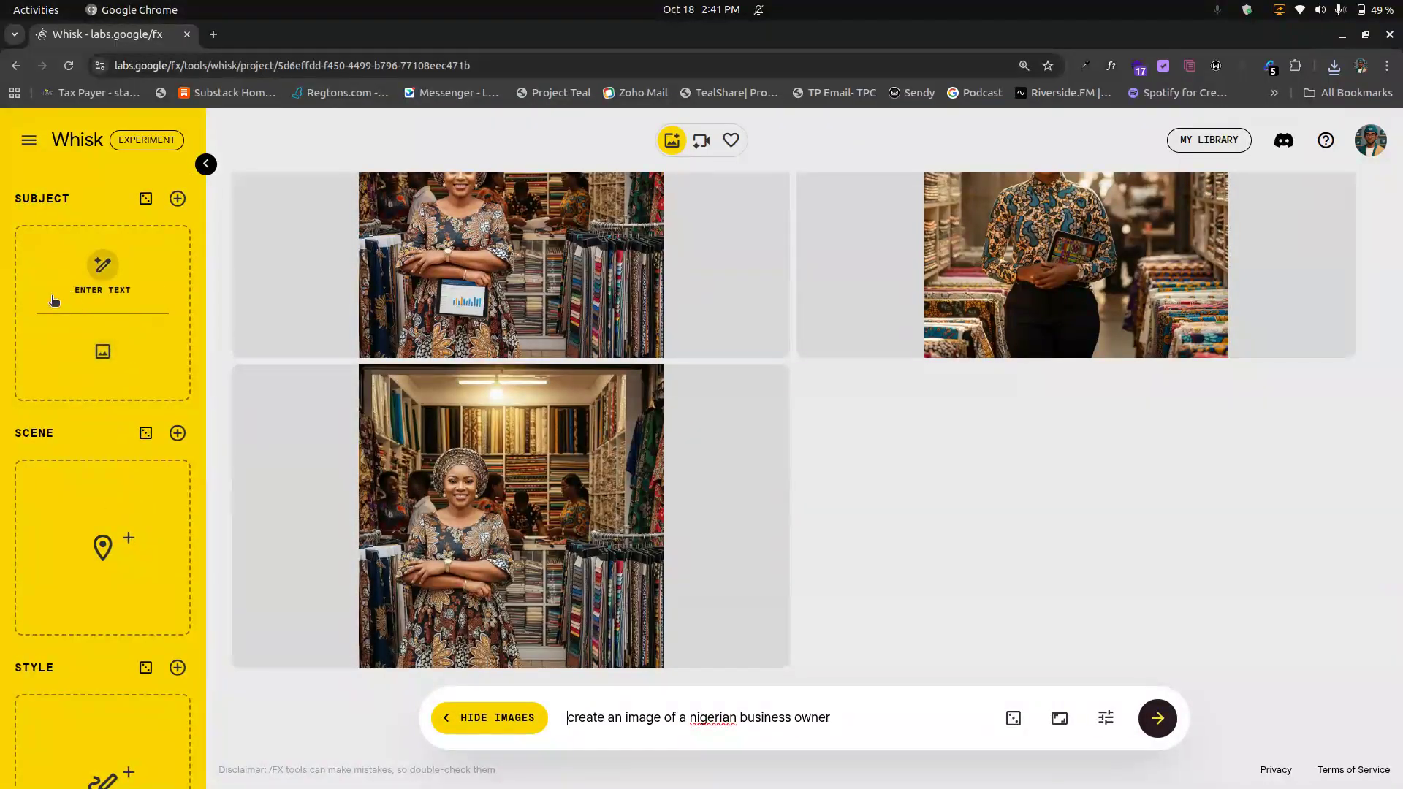
click(17, 84)
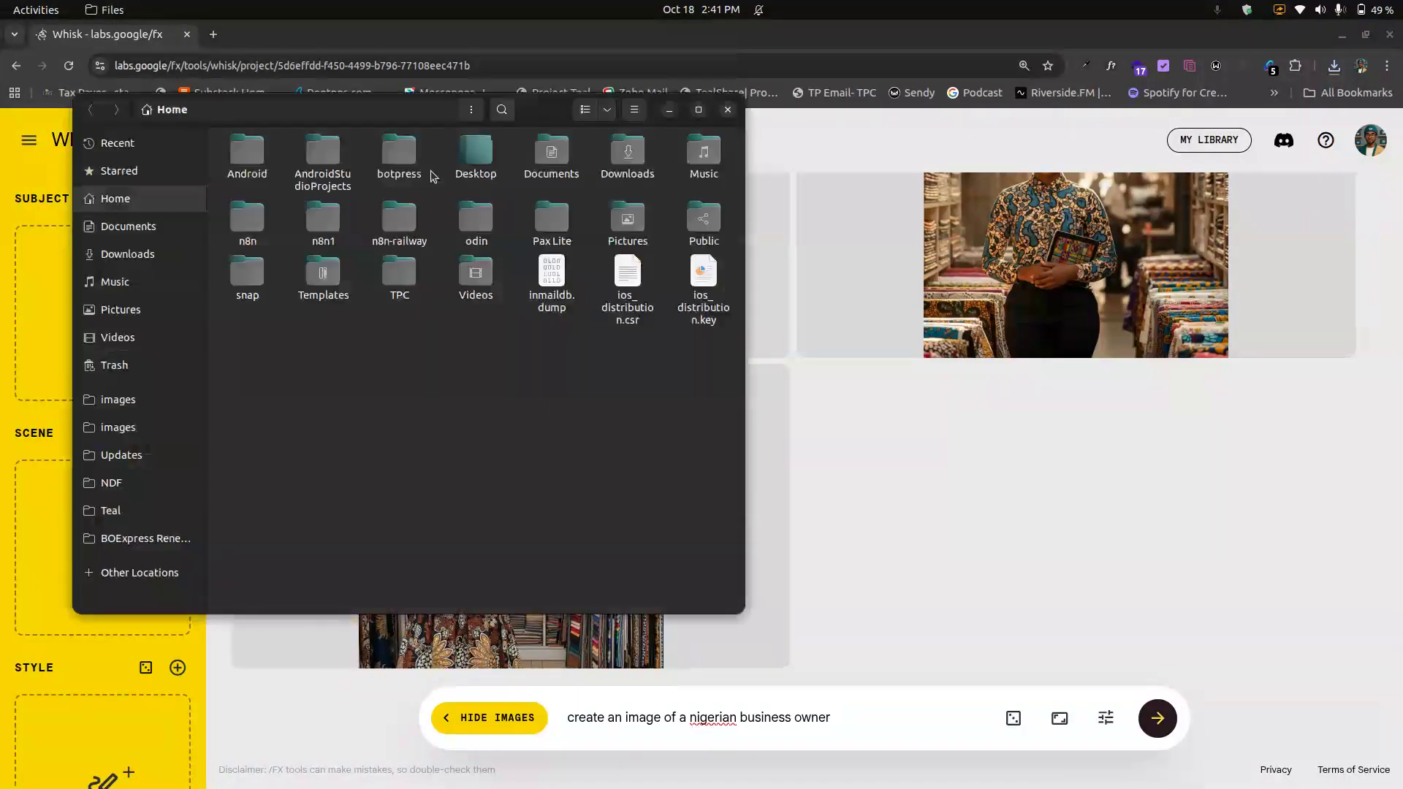
drag(526, 112, 852, 130)
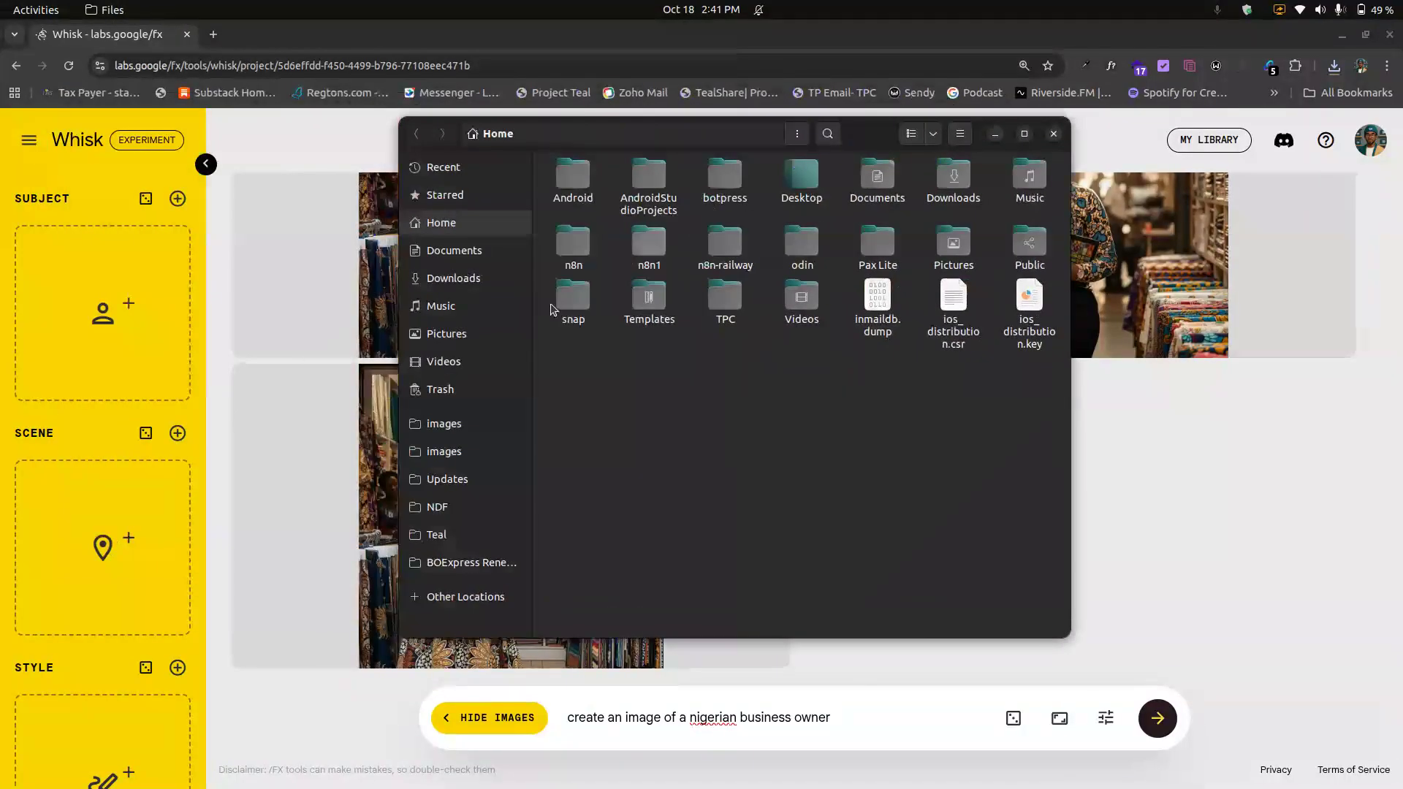
click(500, 279)
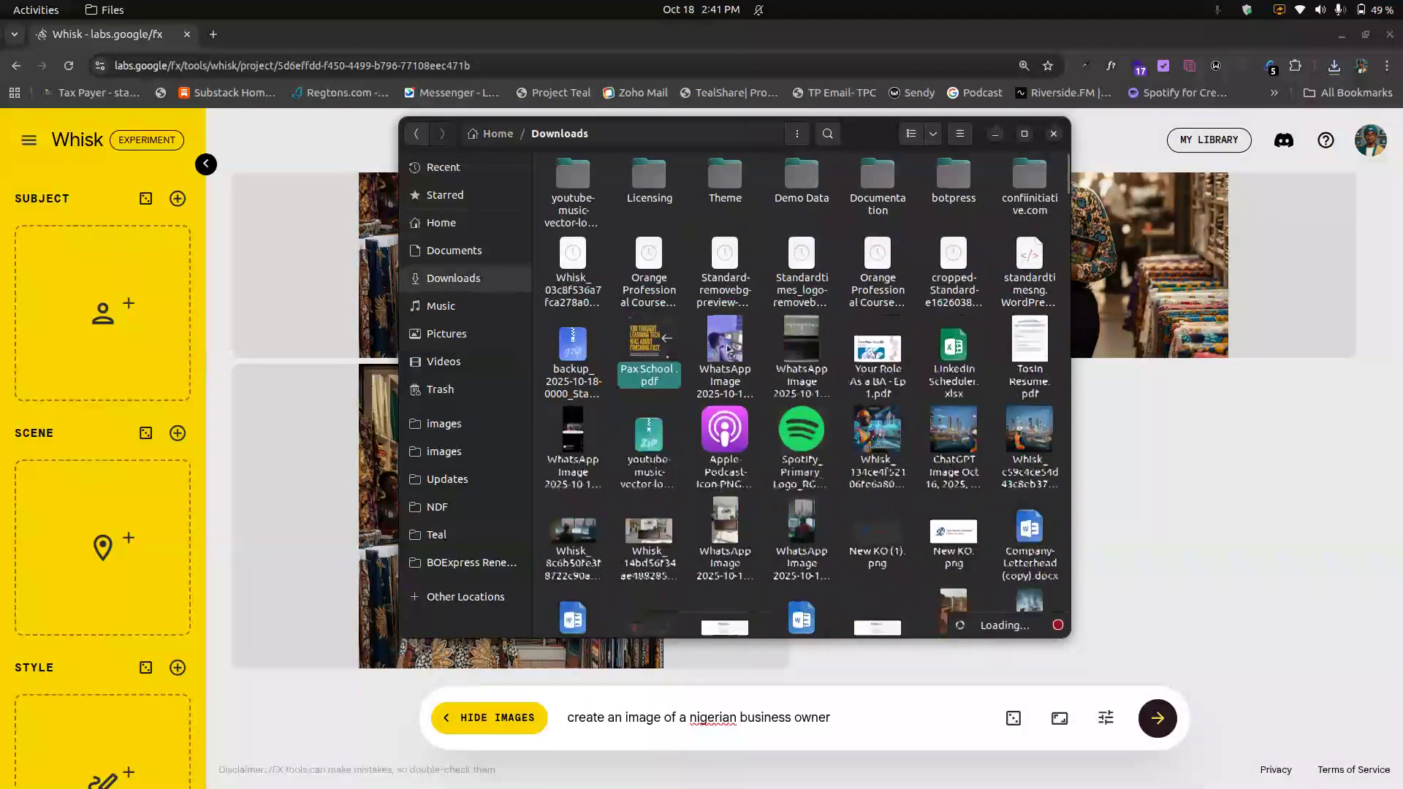
drag(725, 351, 92, 282)
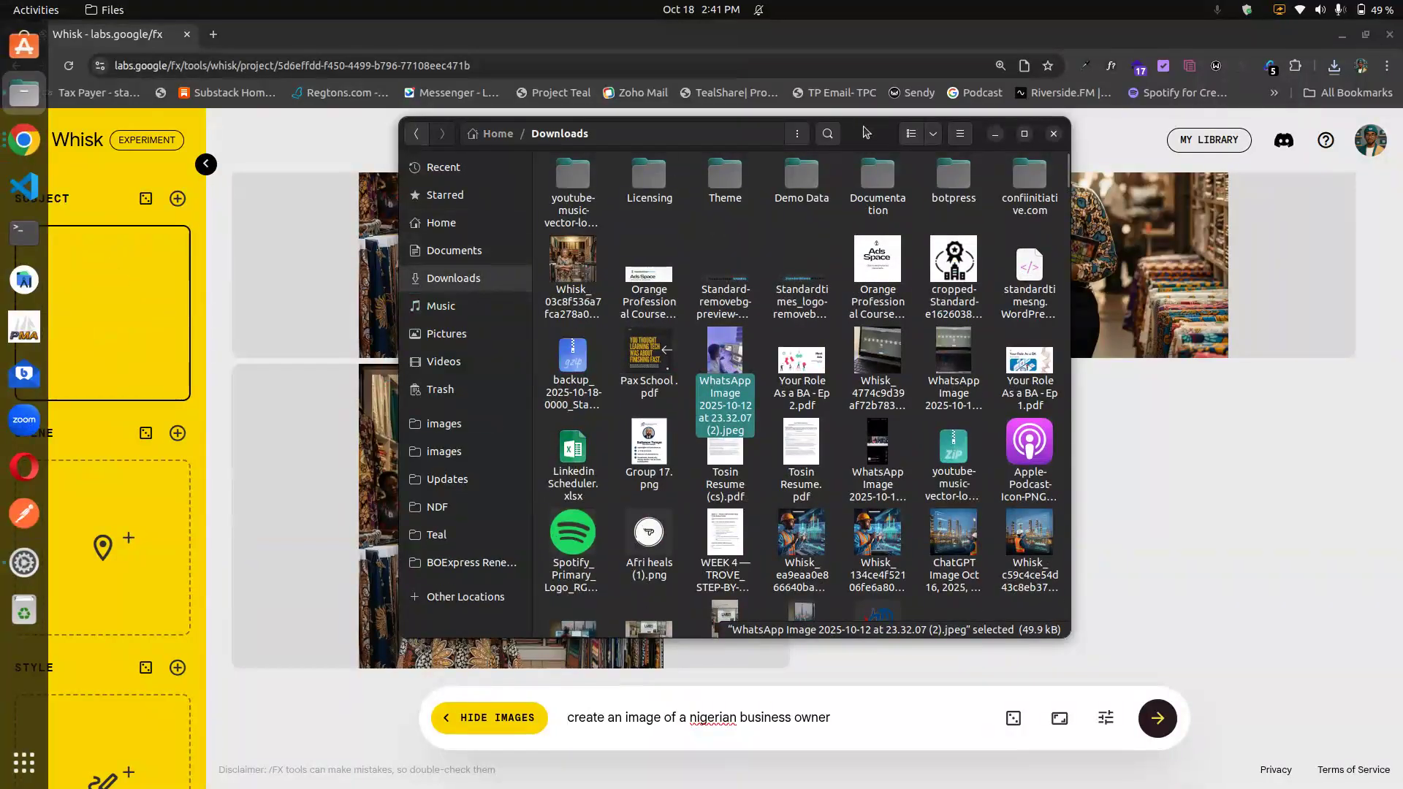
click(995, 134)
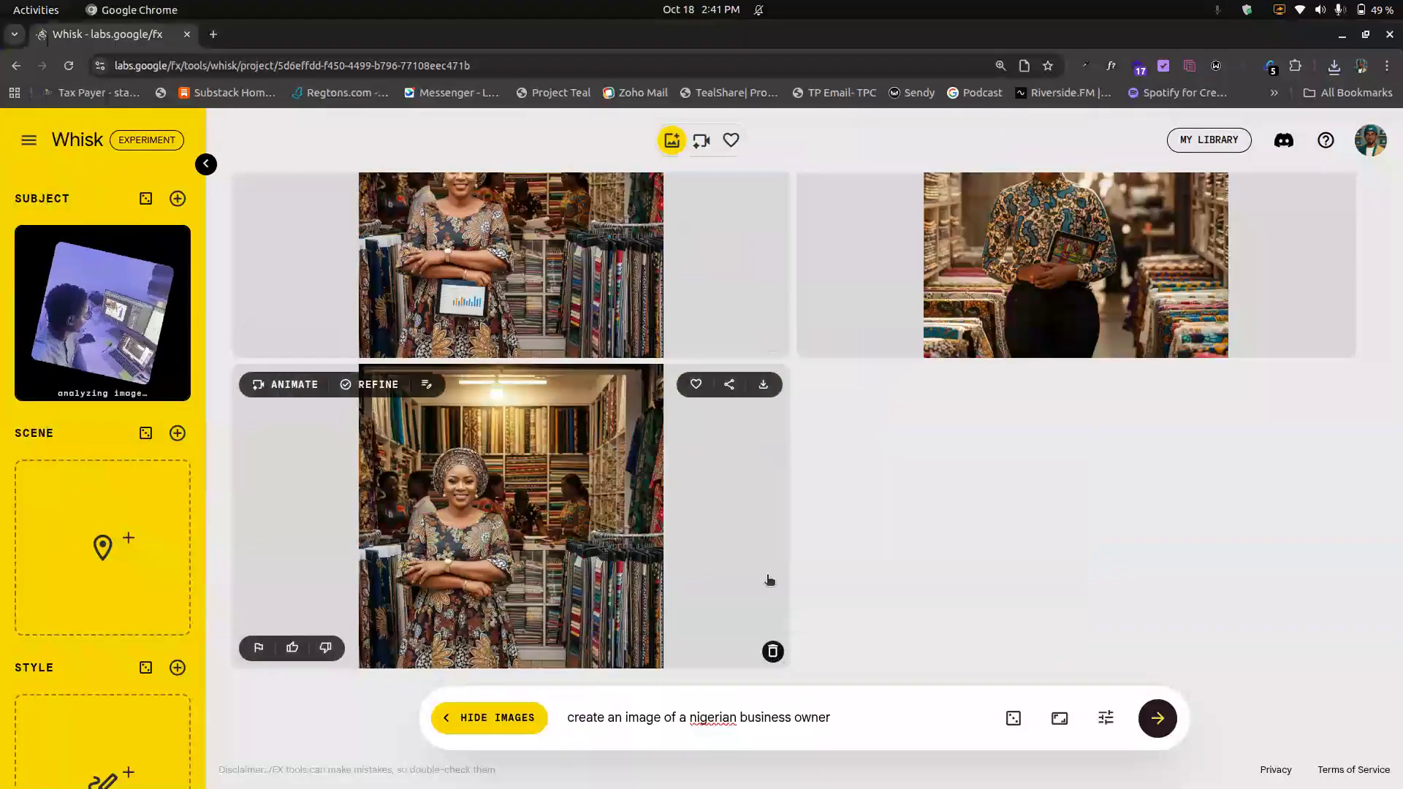
Step: Delete the remaining business owner images from the workspace
click(773, 652)
click(773, 652)
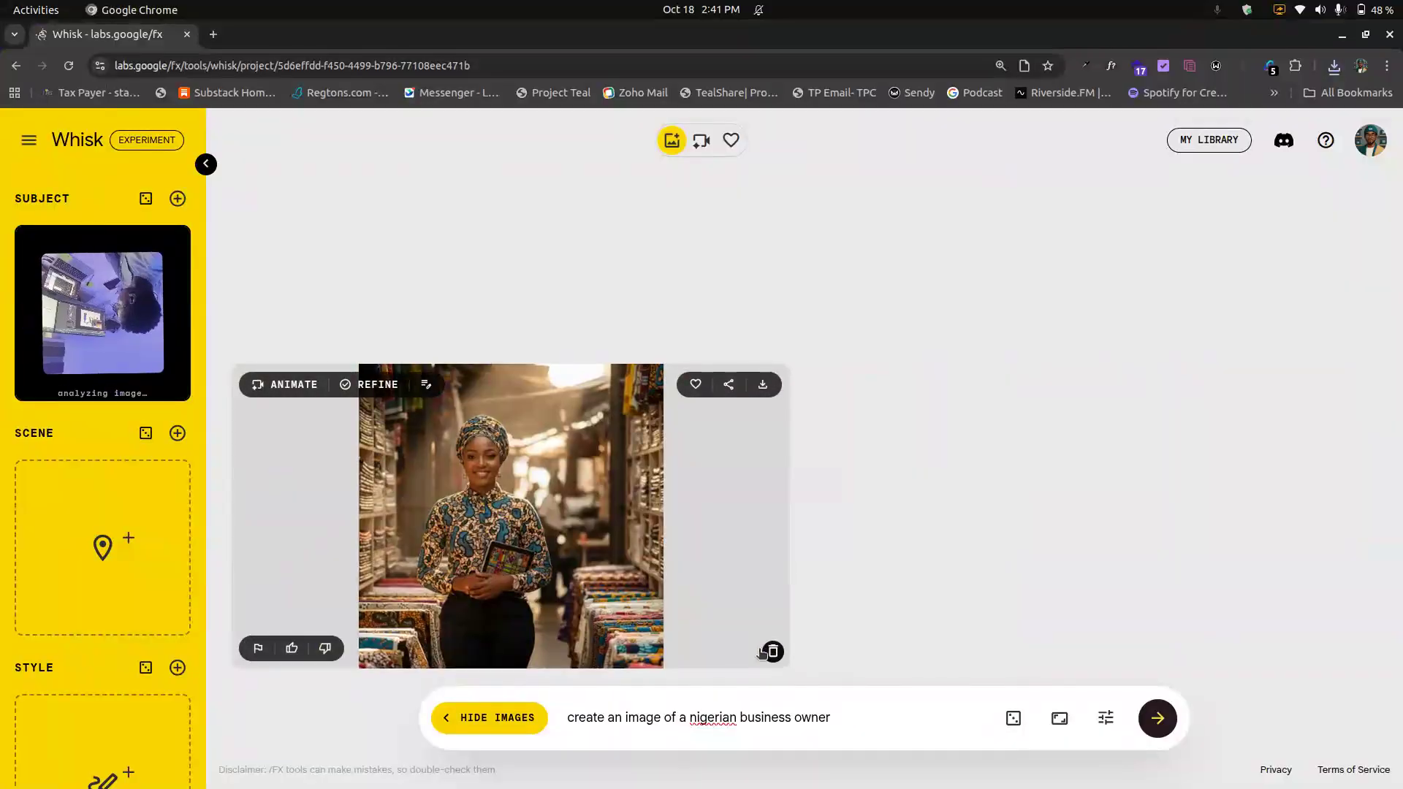
click(773, 652)
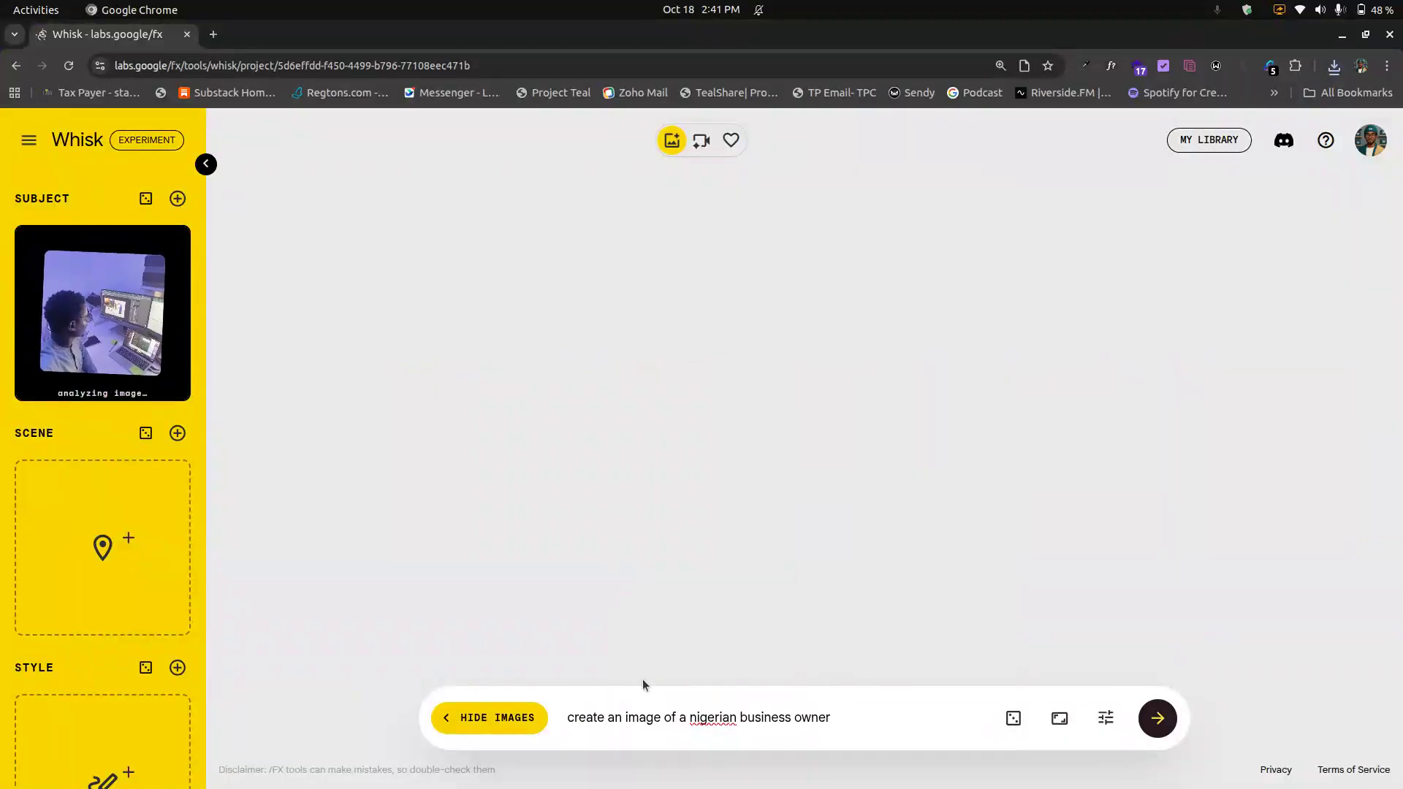
Step: Replace the prompt with 'recreate the image and change the lightening' and generate images from the subject
key(ctrl+a)
key(ctrl+x)
key(ctrl+v)
key(ctrl+z)
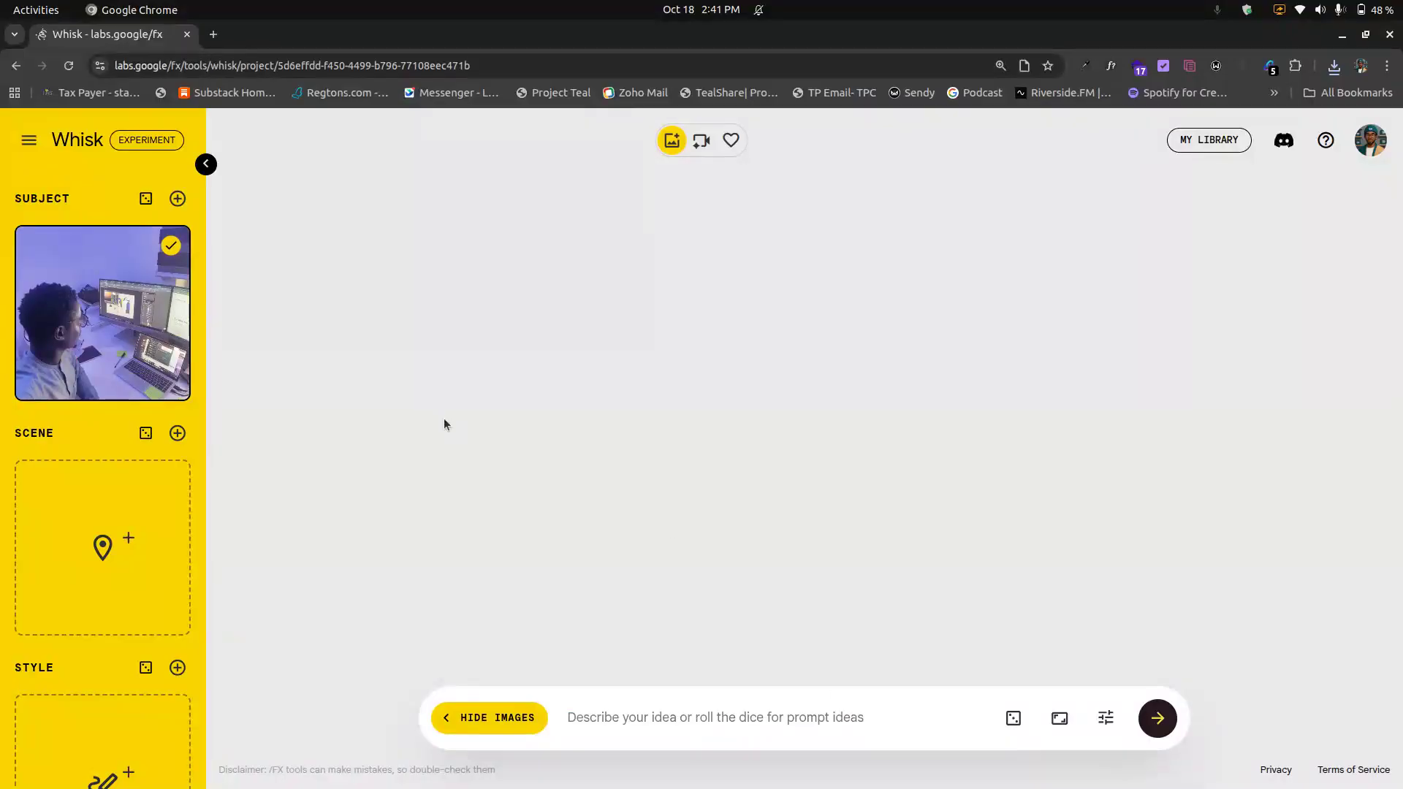
key(ctrl+v)
key(ctrl+z)
text(rec)
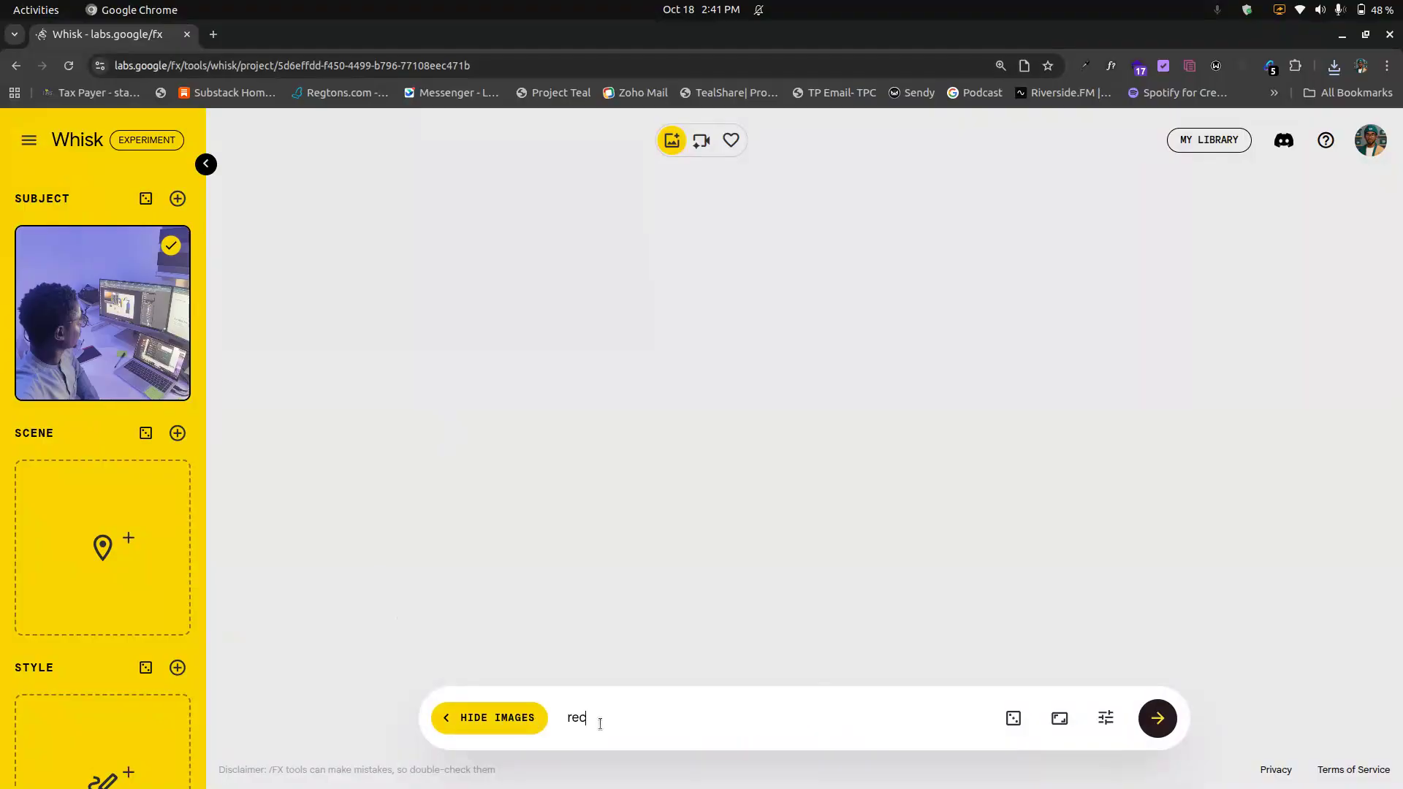
text(reate the image and change the lightening)
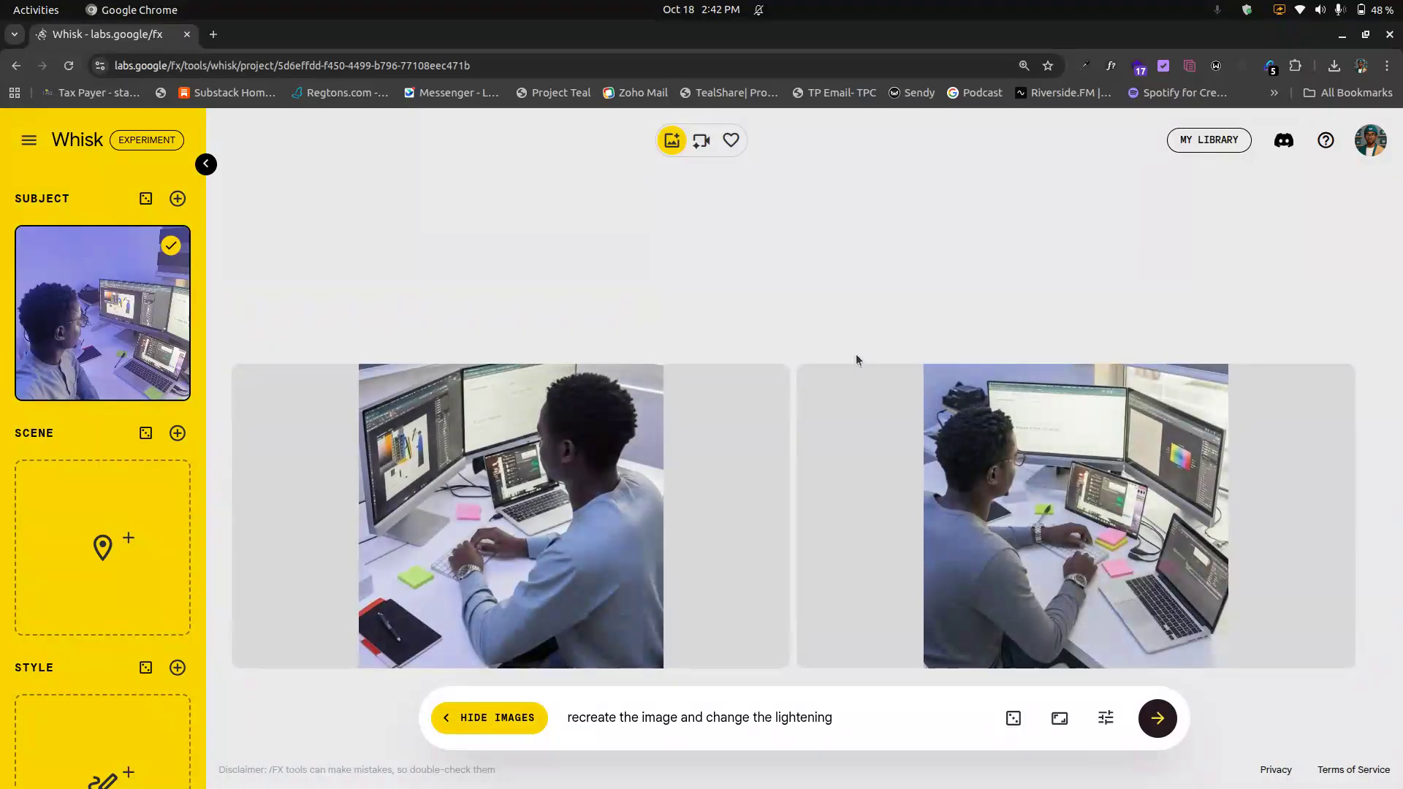
Step: Download the second generated image of the man at the desk
mouse_move(707, 455)
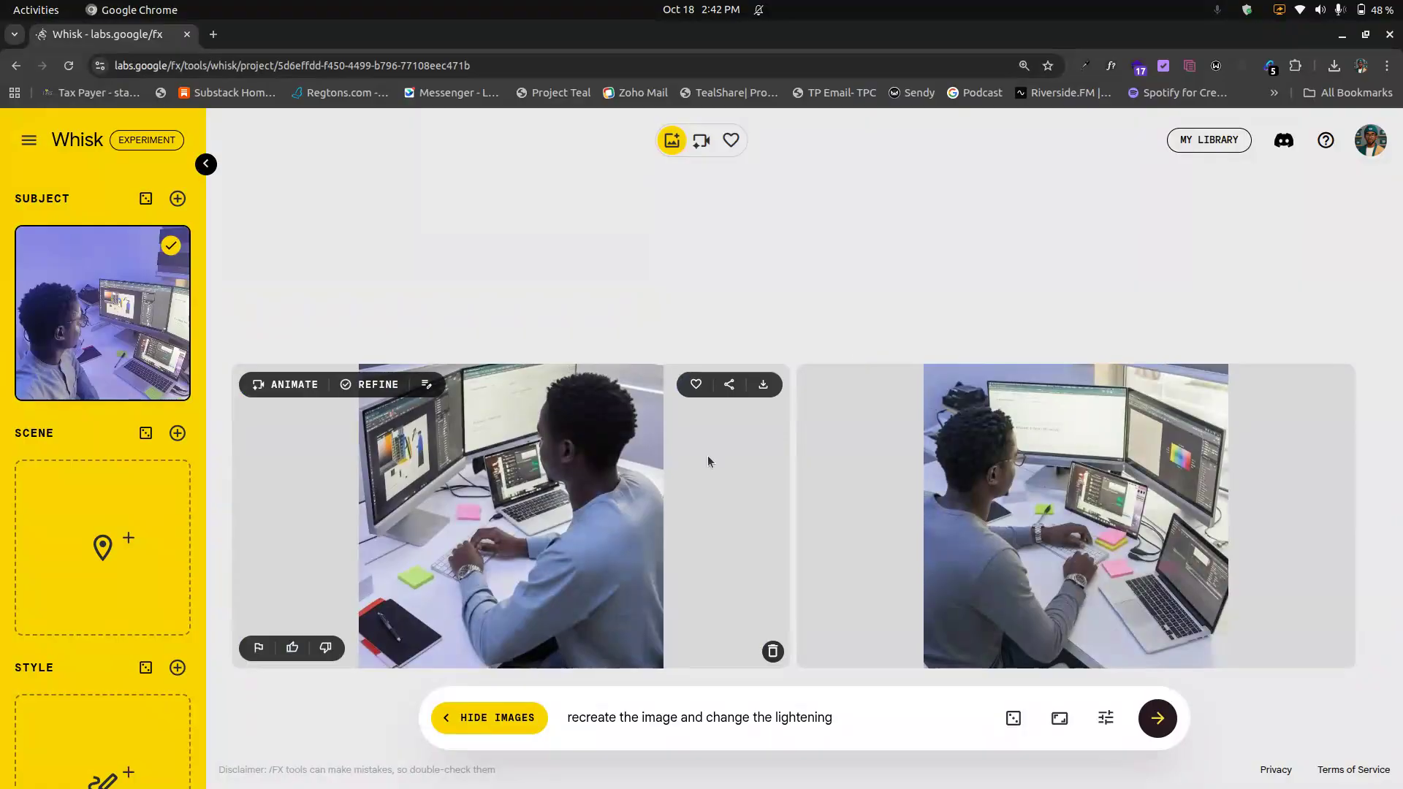
mouse_move(1088, 547)
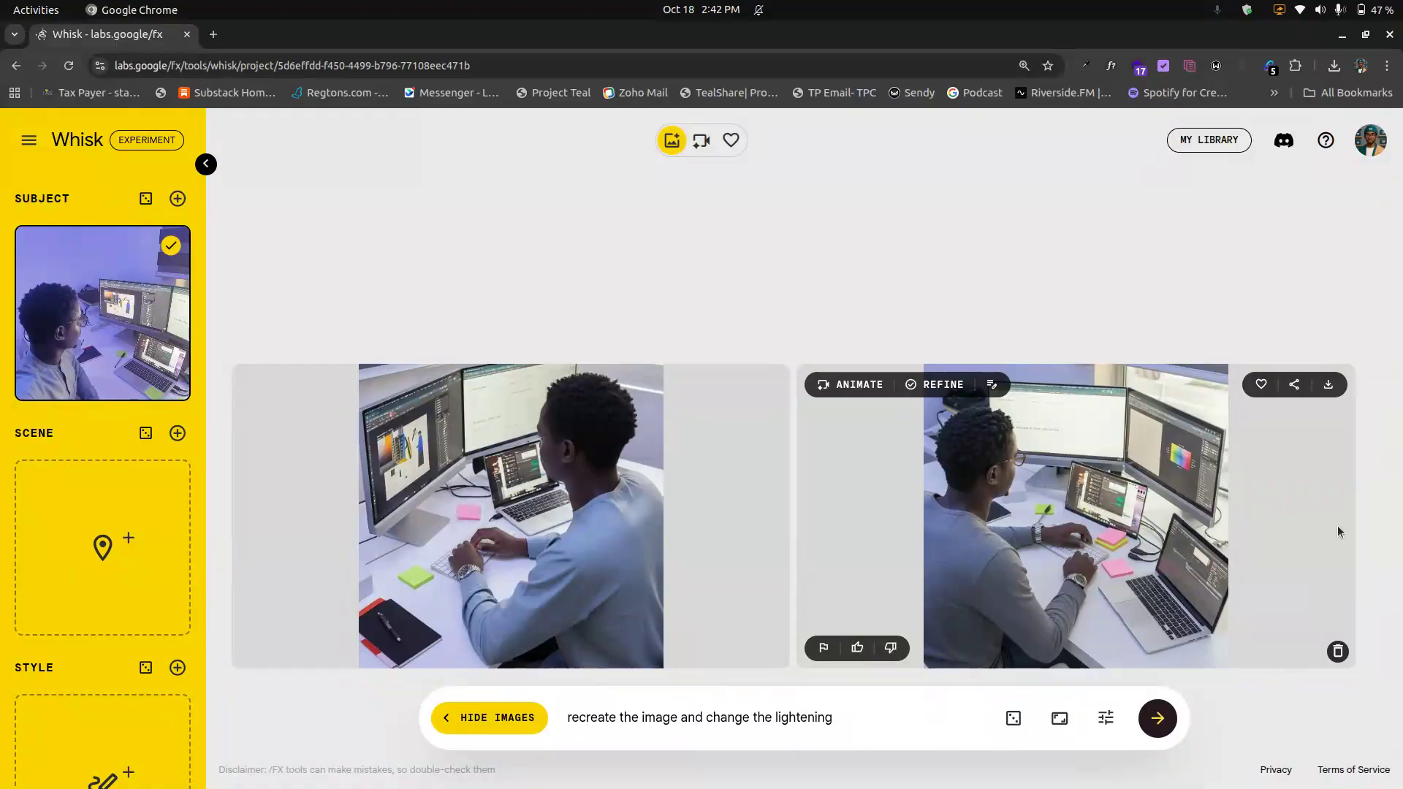
click(1329, 384)
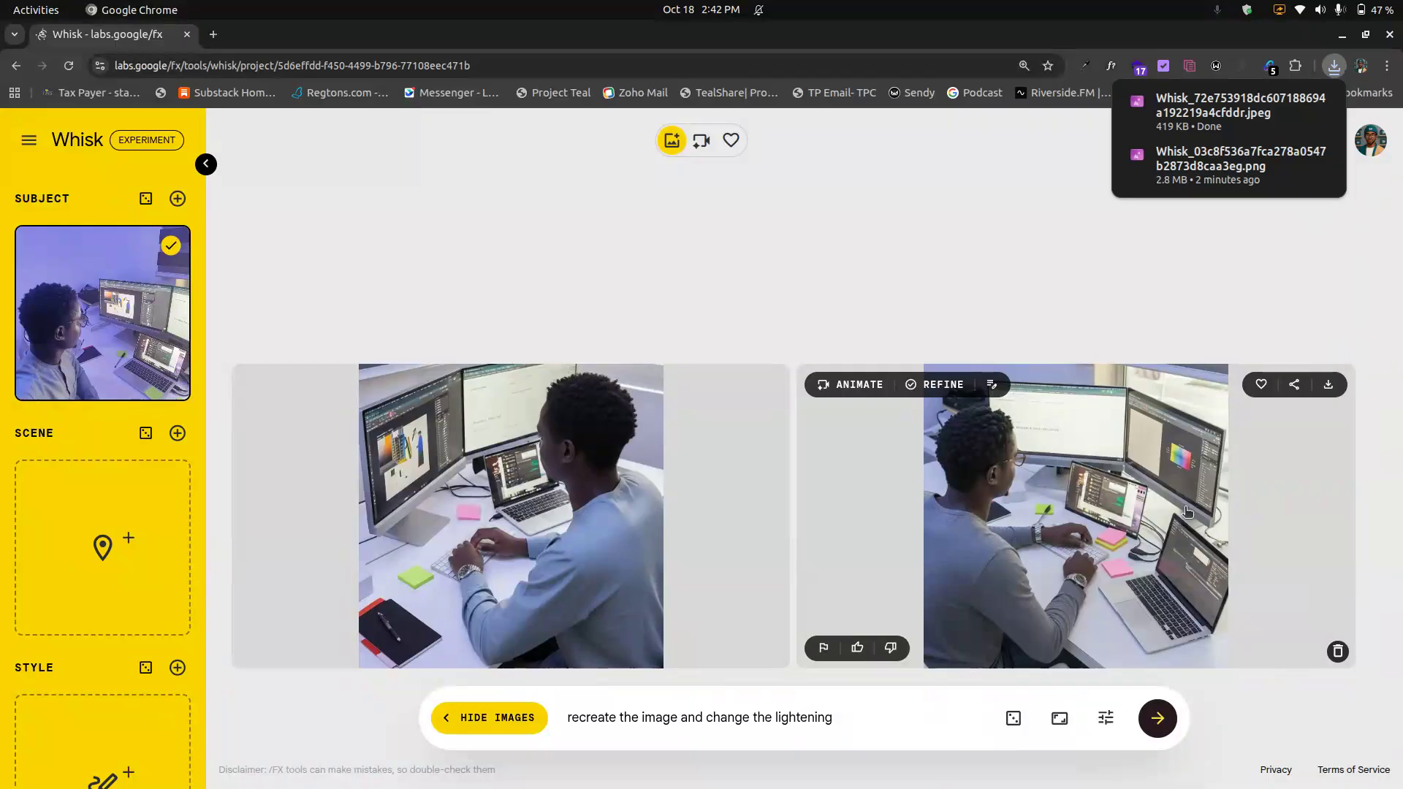
Step: Refine the second image with the edit 'change the wrist watch to a smart watch with black stripe, and remove the other wrist watch from the left wrist'
click(943, 384)
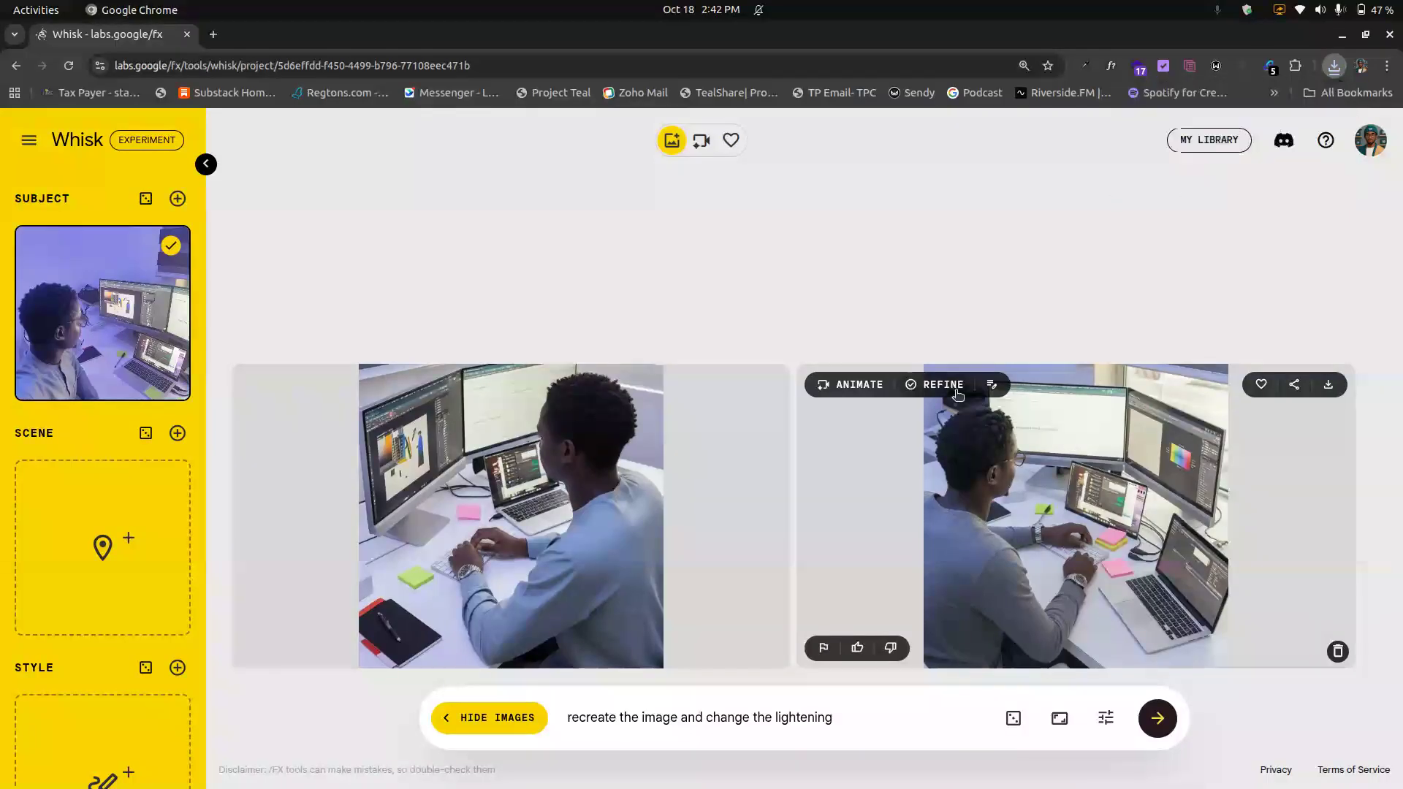
click(656, 709)
text(change the )
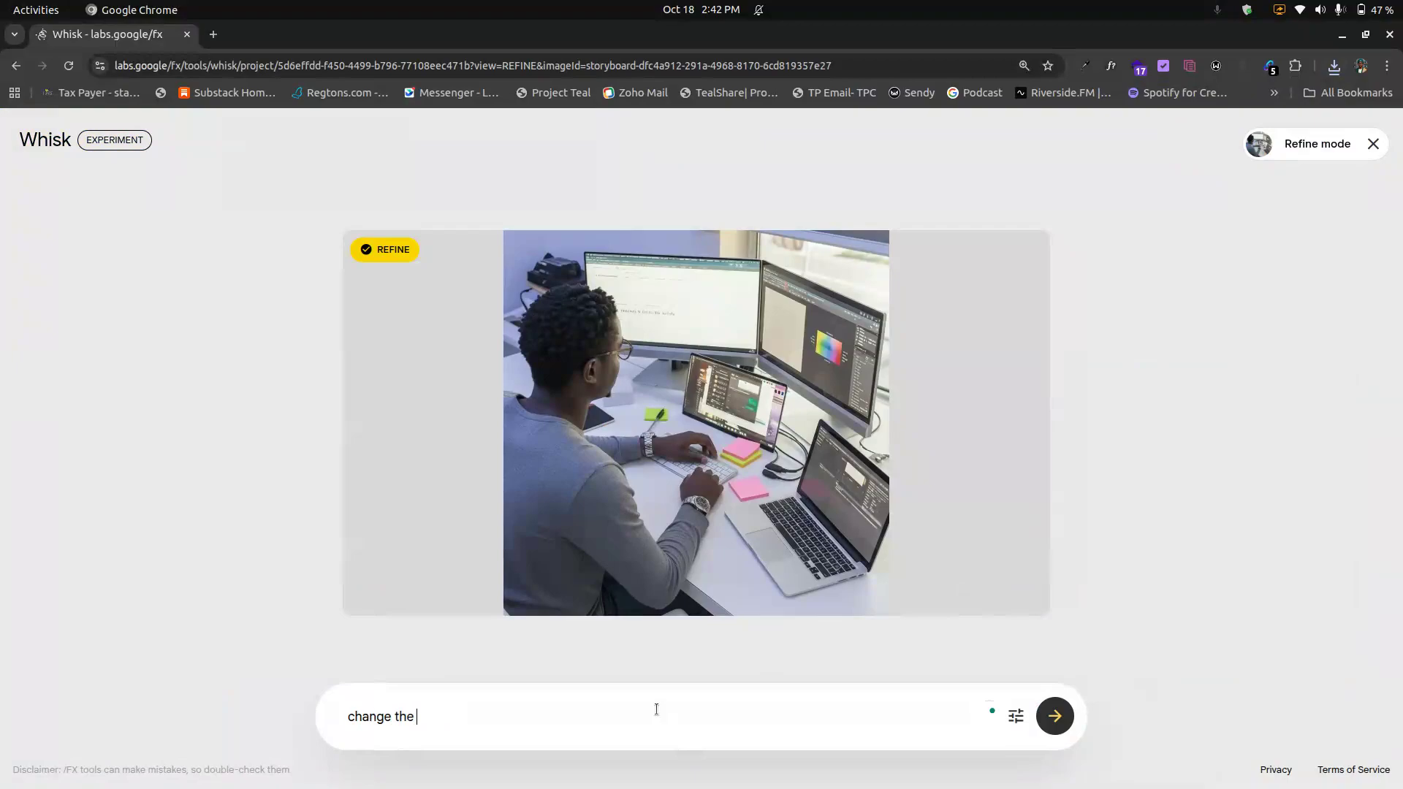
text(wrist watch to a smart wat)
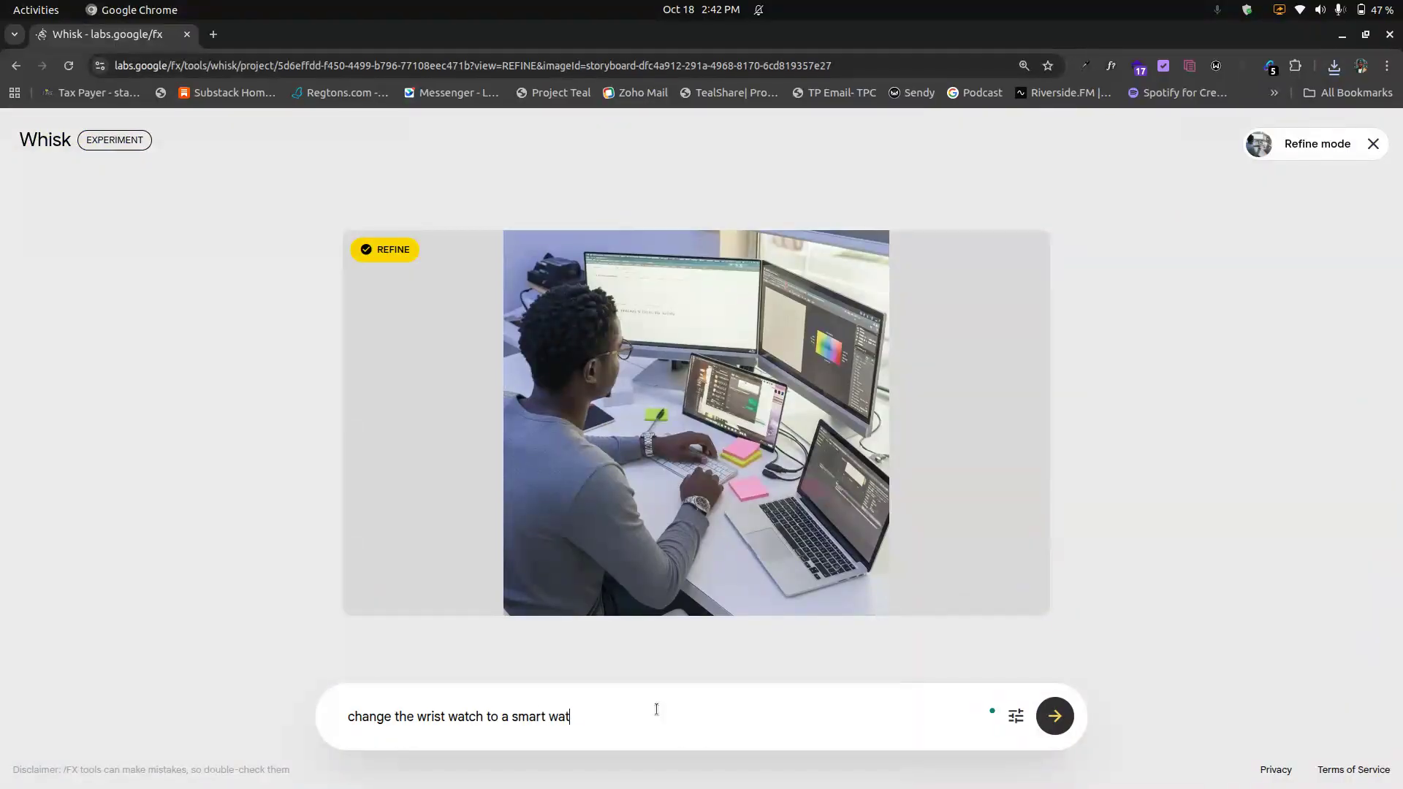
text(ch with black stripe)
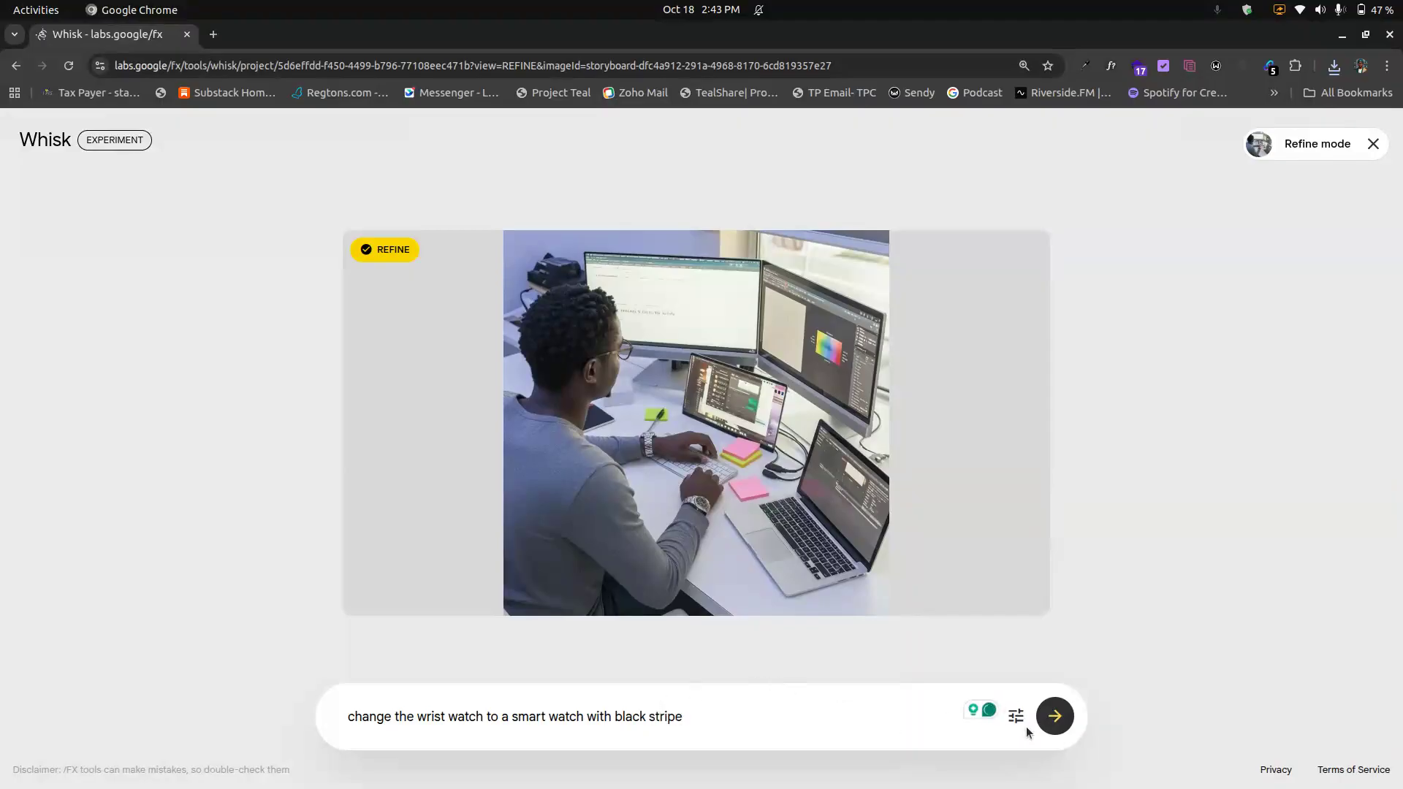
text(, and onl)
key(BackSpace)
key(BackSpace)
text(remove the)
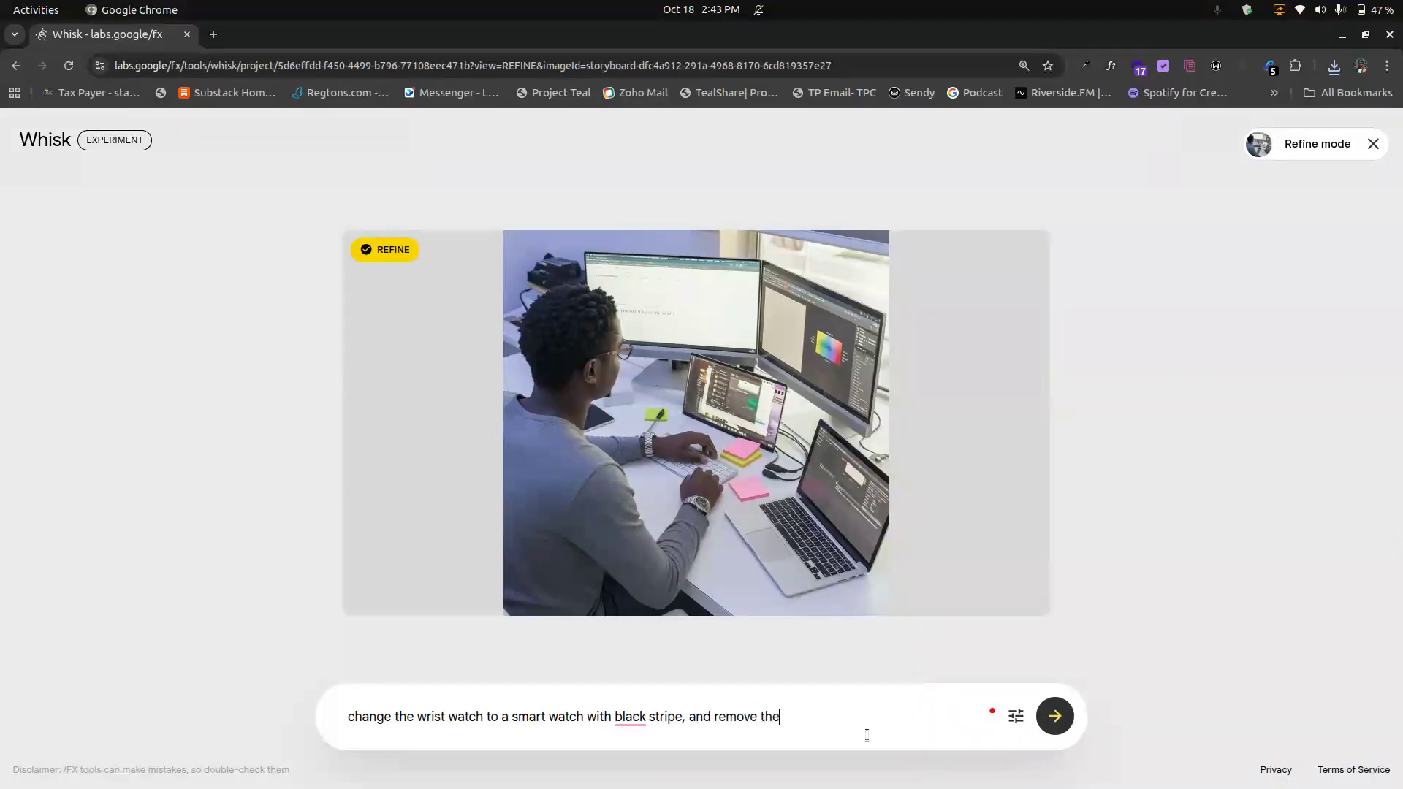
text( other w)
text(rist watch from the )
text(left )
text(han)
key(BackSpace)
key(BackSpace)
text(rist)
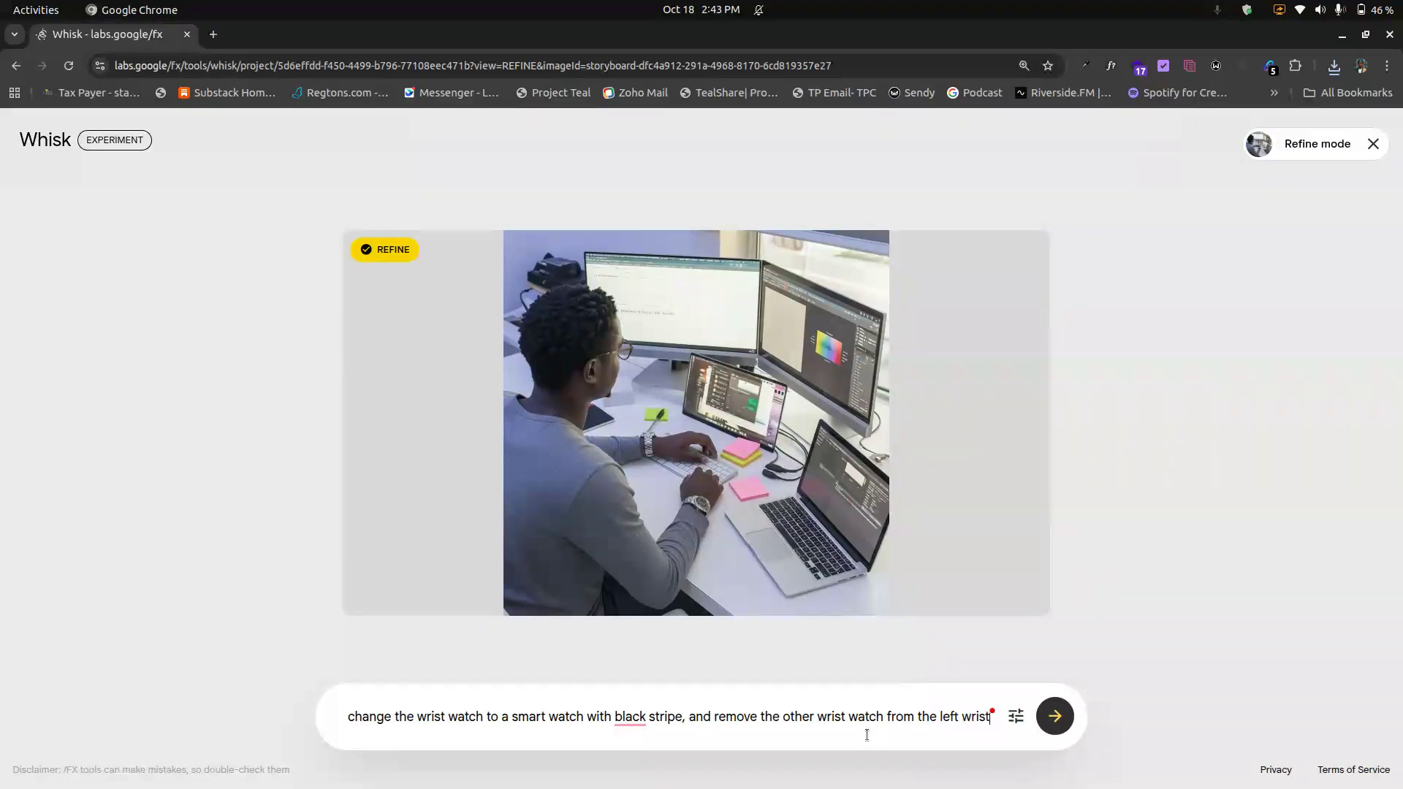
click(1054, 709)
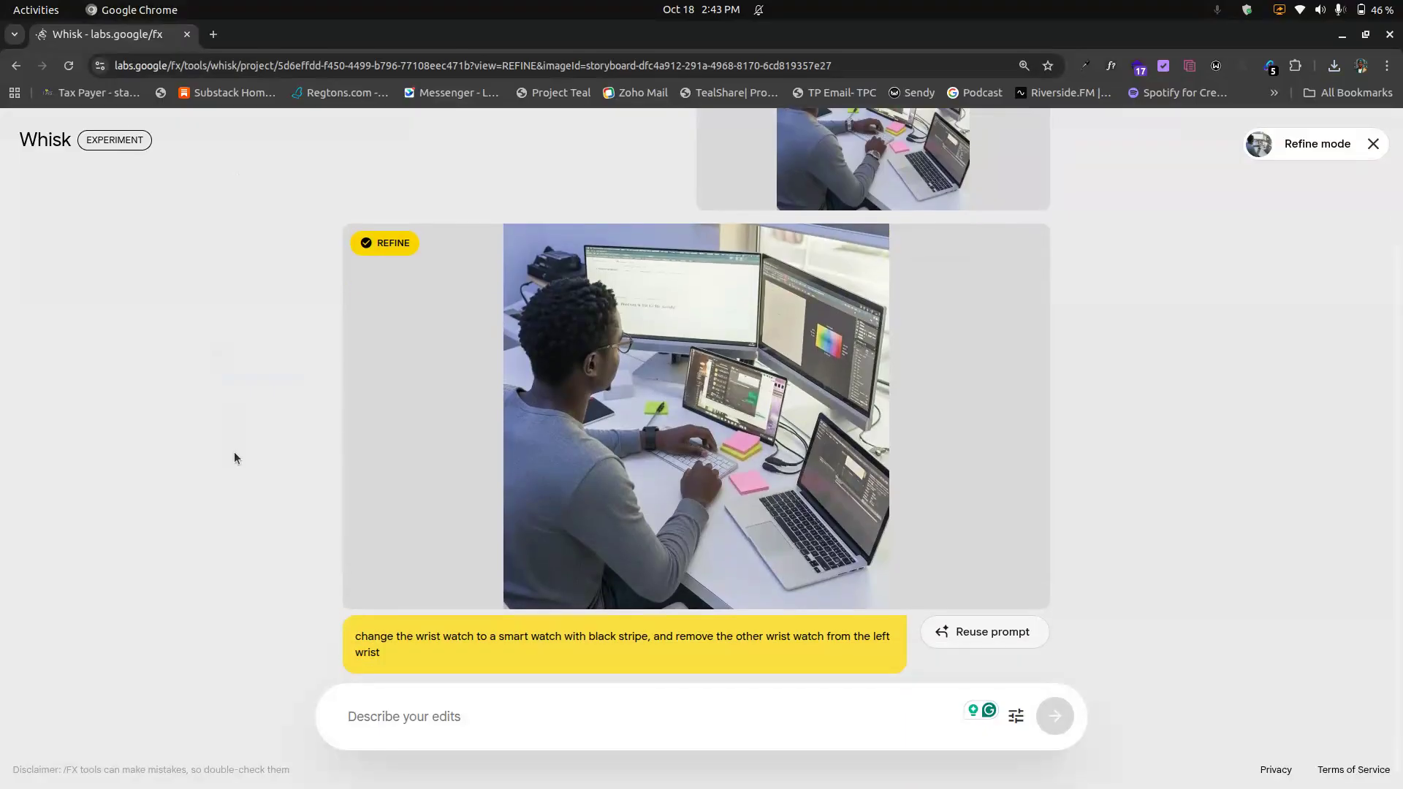
Step: Compare the refined image with the original, then exit Refine mode
scroll(234, 458, up, 1)
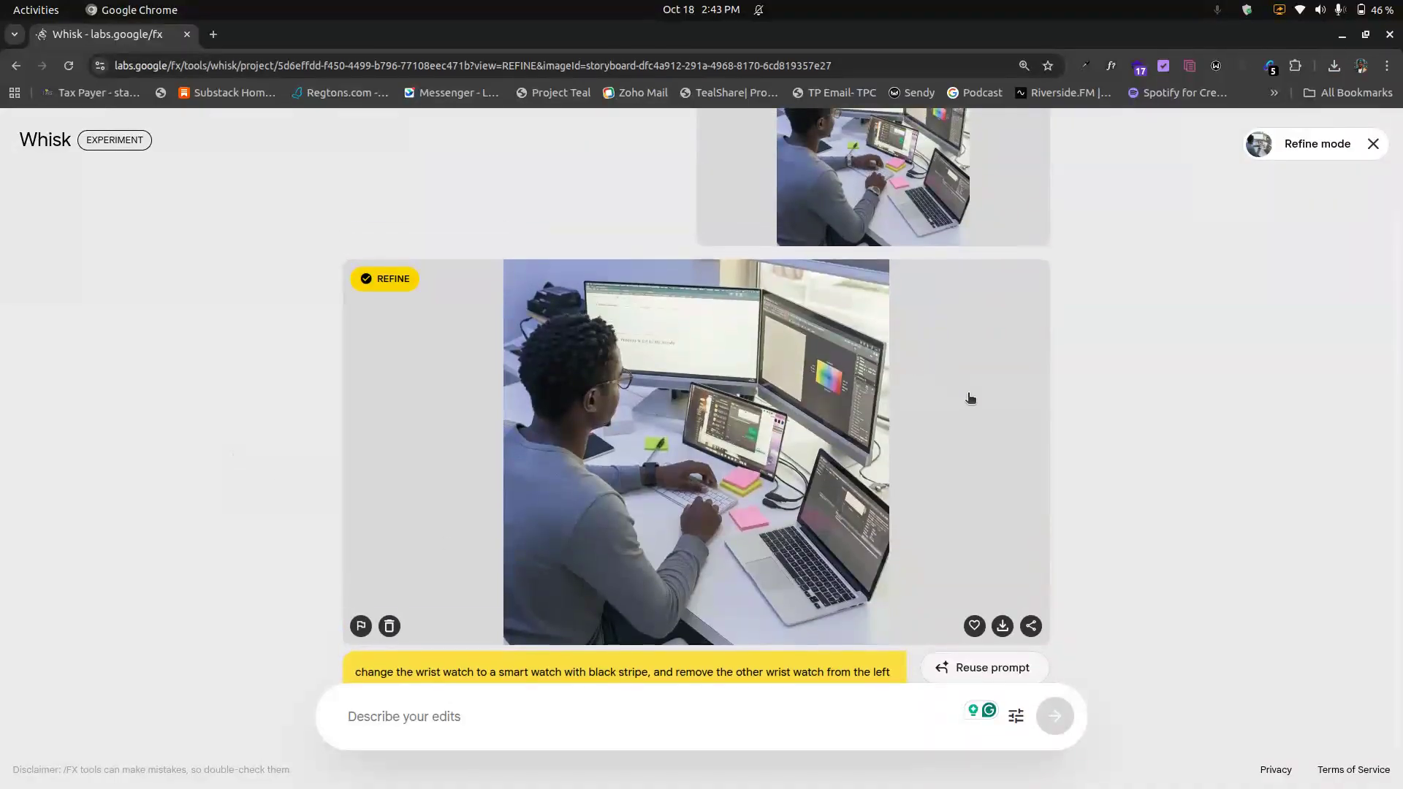
scroll(969, 398, up, 2)
scroll(970, 398, down, 3)
scroll(999, 573, up, 3)
scroll(1001, 592, down, 3)
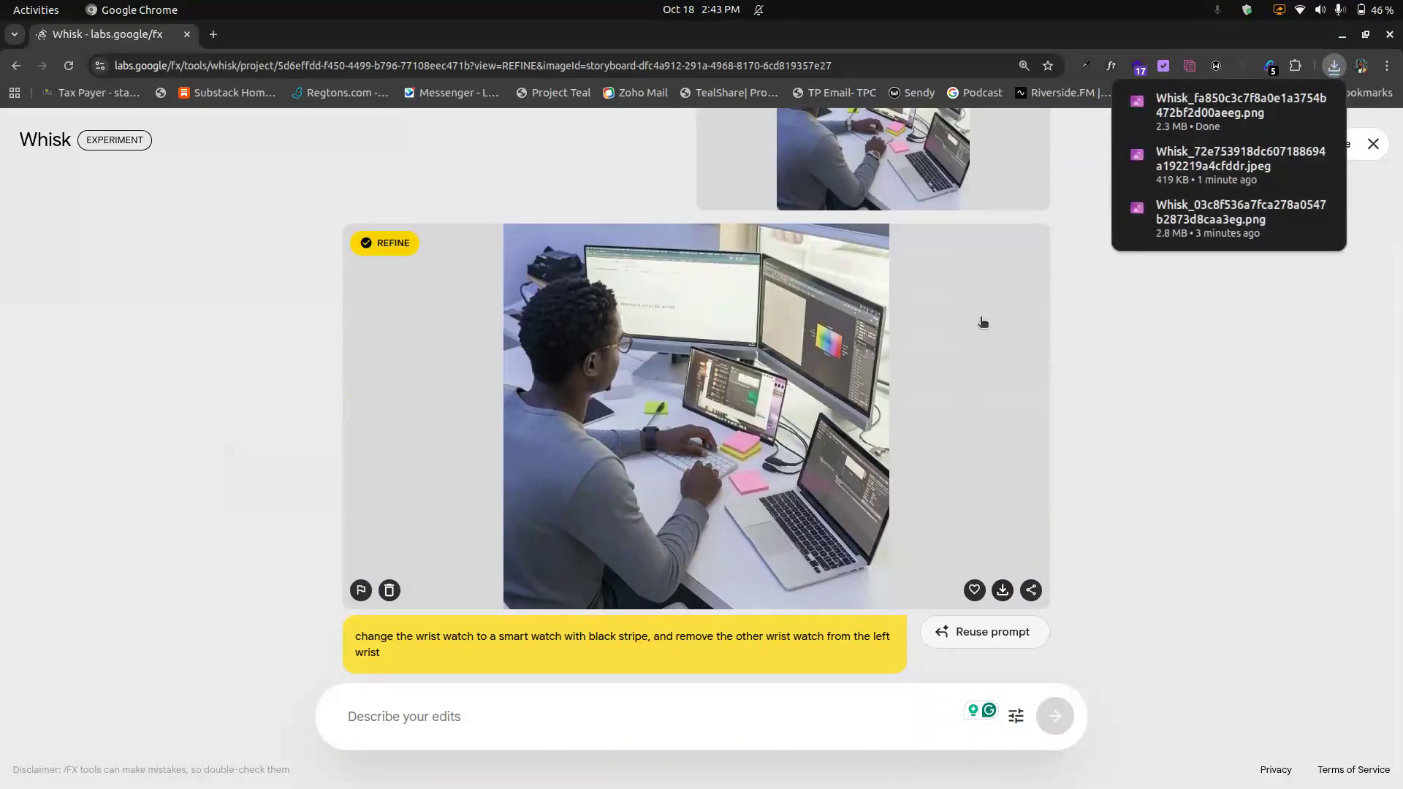
scroll(983, 322, up, 2)
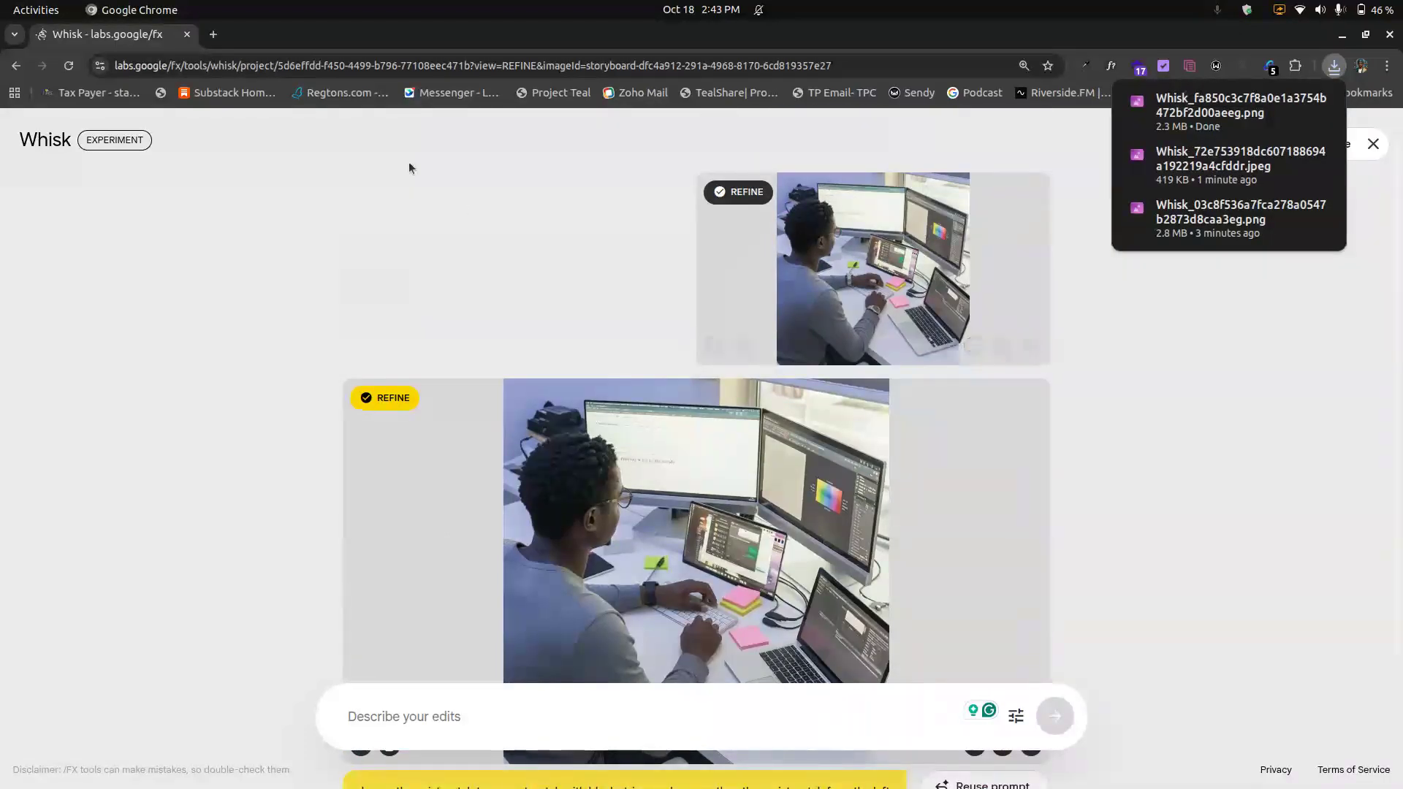
click(1373, 144)
click(1373, 143)
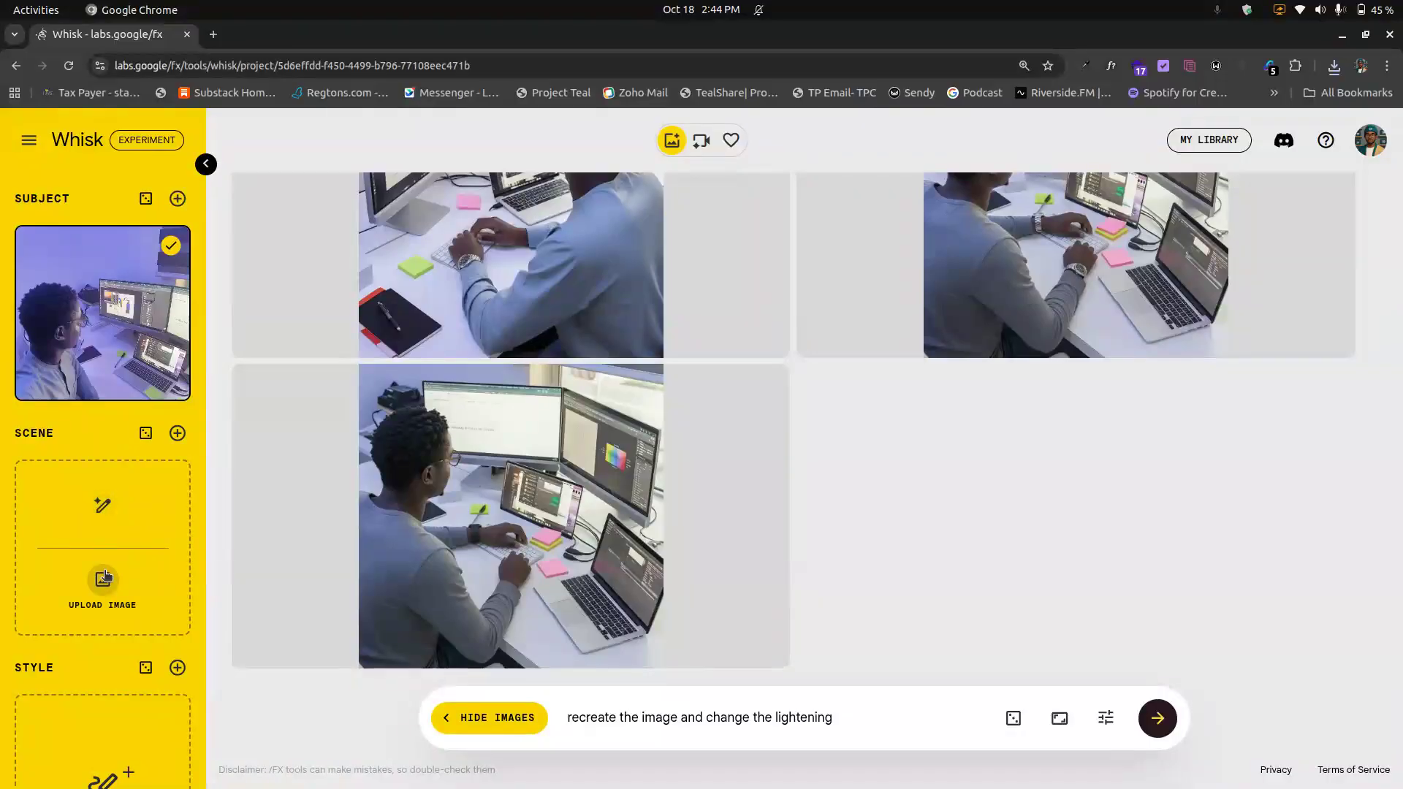
scroll(107, 576, down, 2)
scroll(106, 576, up, 2)
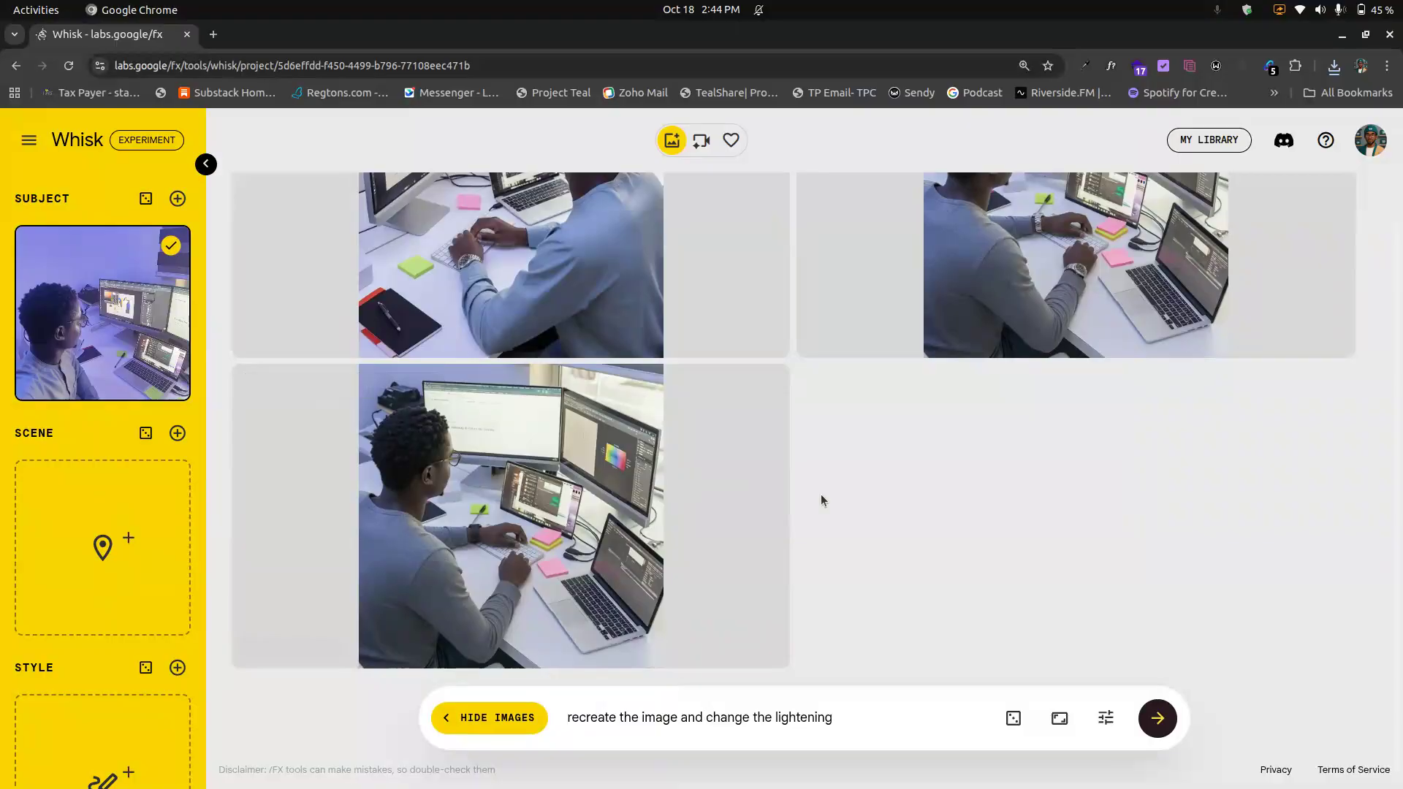
key(alt+Tab)
key(alt+Tab)
key(alt+Tab)
key(alt+Tab)
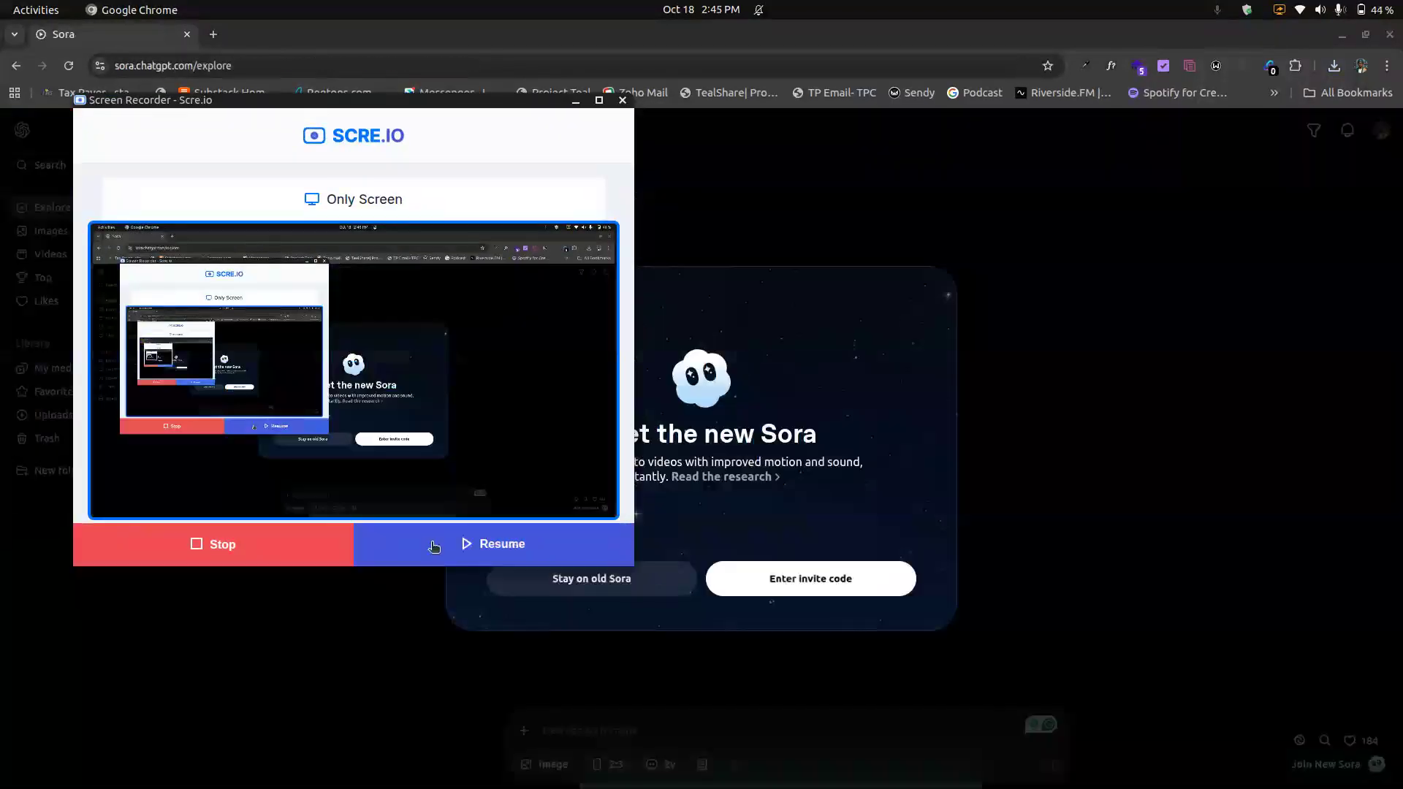
click(435, 546)
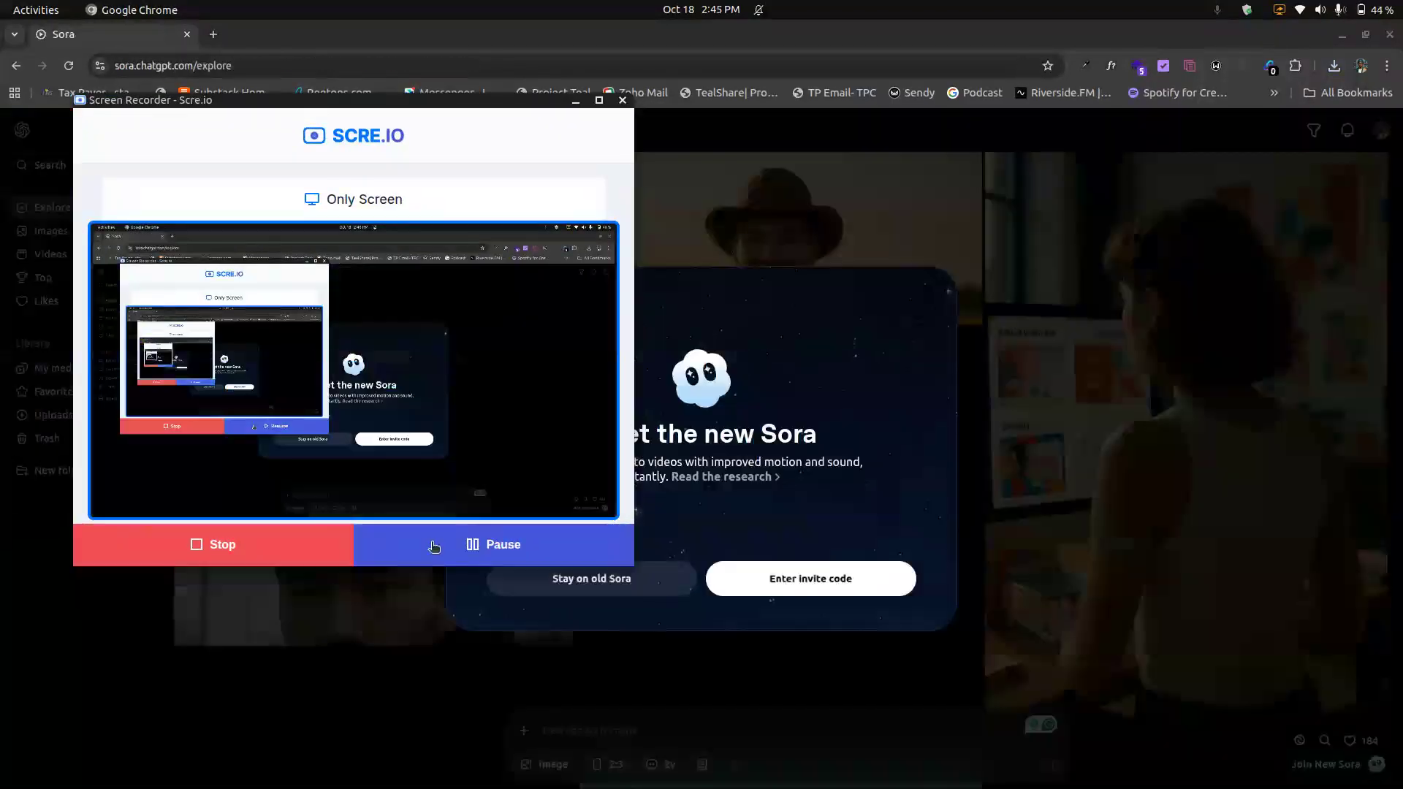
click(152, 41)
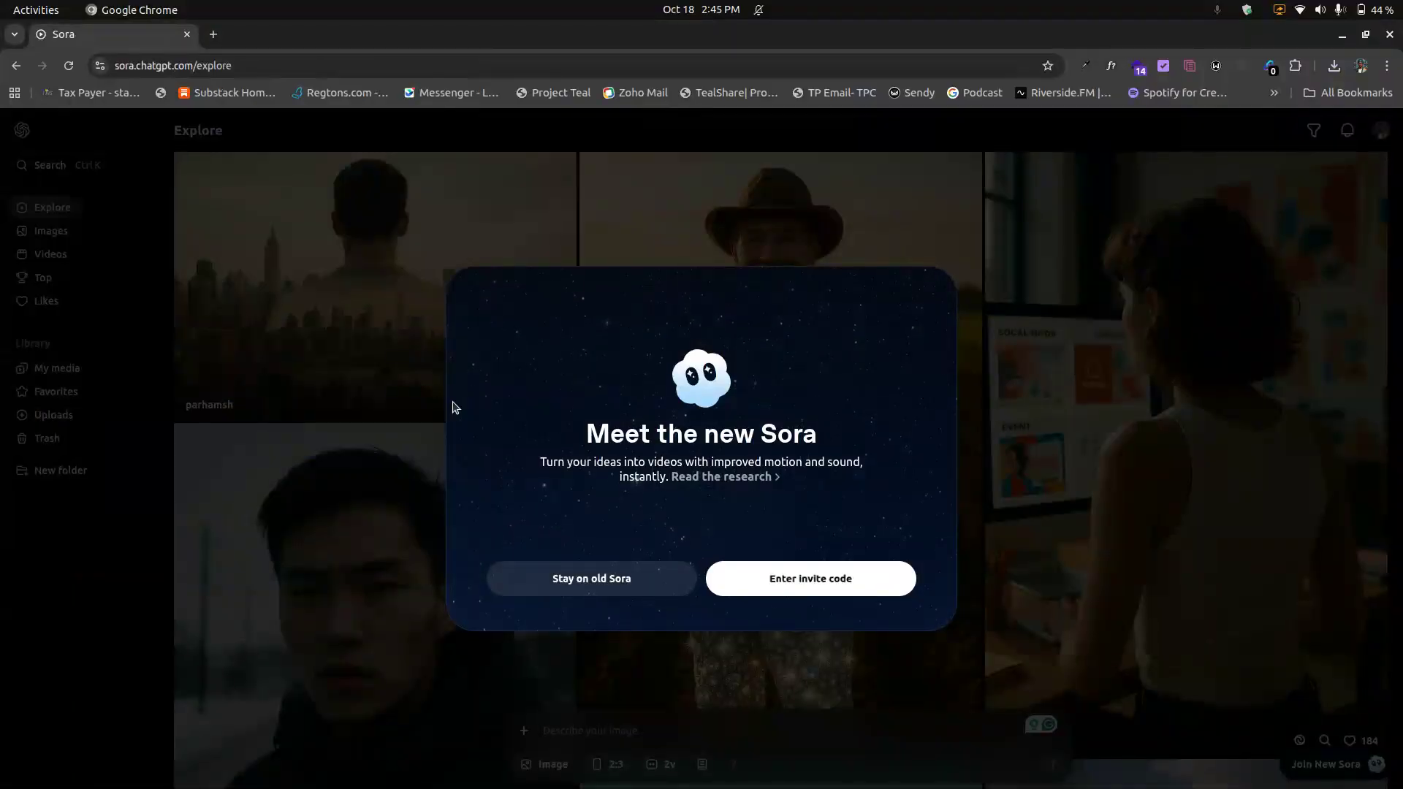
Step: Switch to Sora and dismiss the new-Sora invite prompt by staying on old Sora
key(alt+Tab)
key(alt+Tab)
click(629, 438)
click(822, 567)
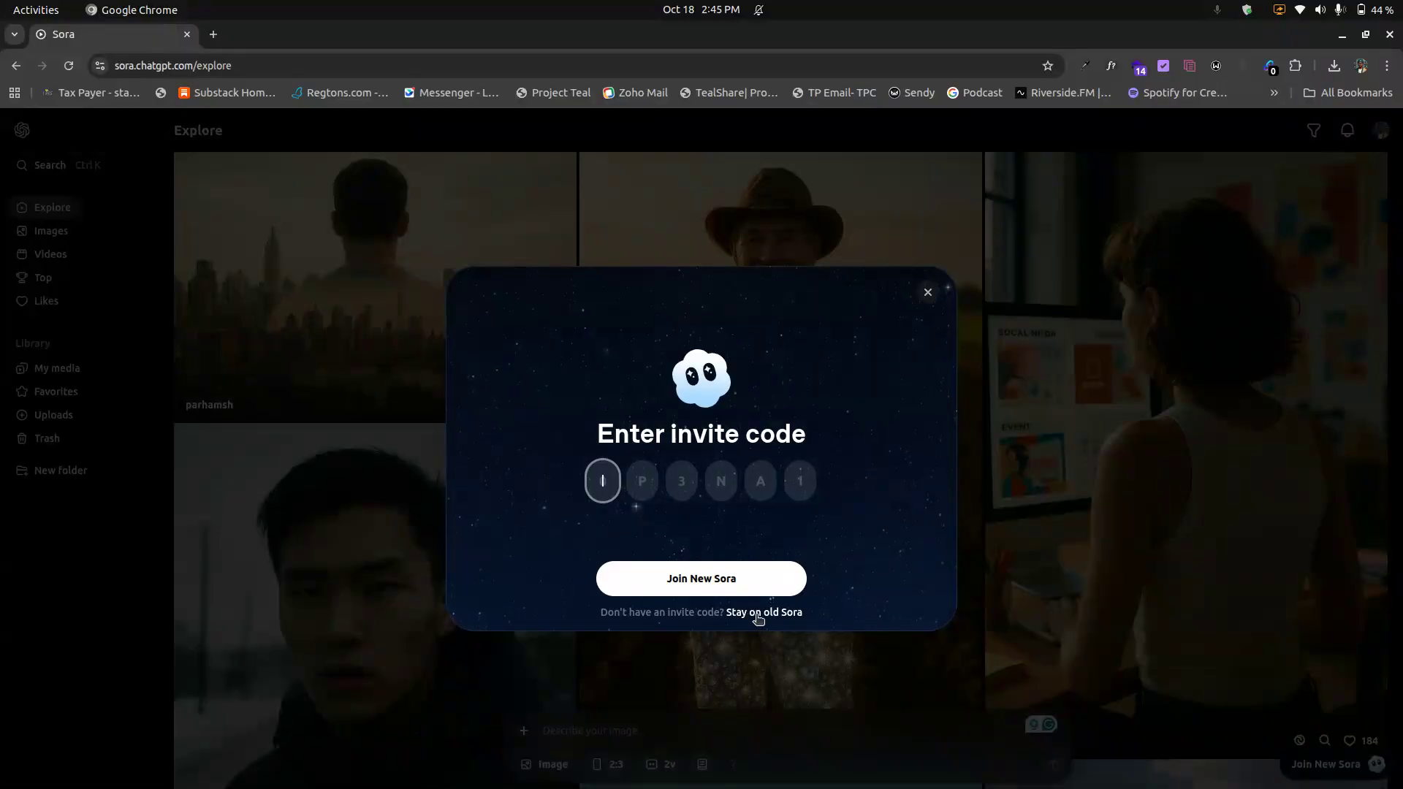
click(764, 614)
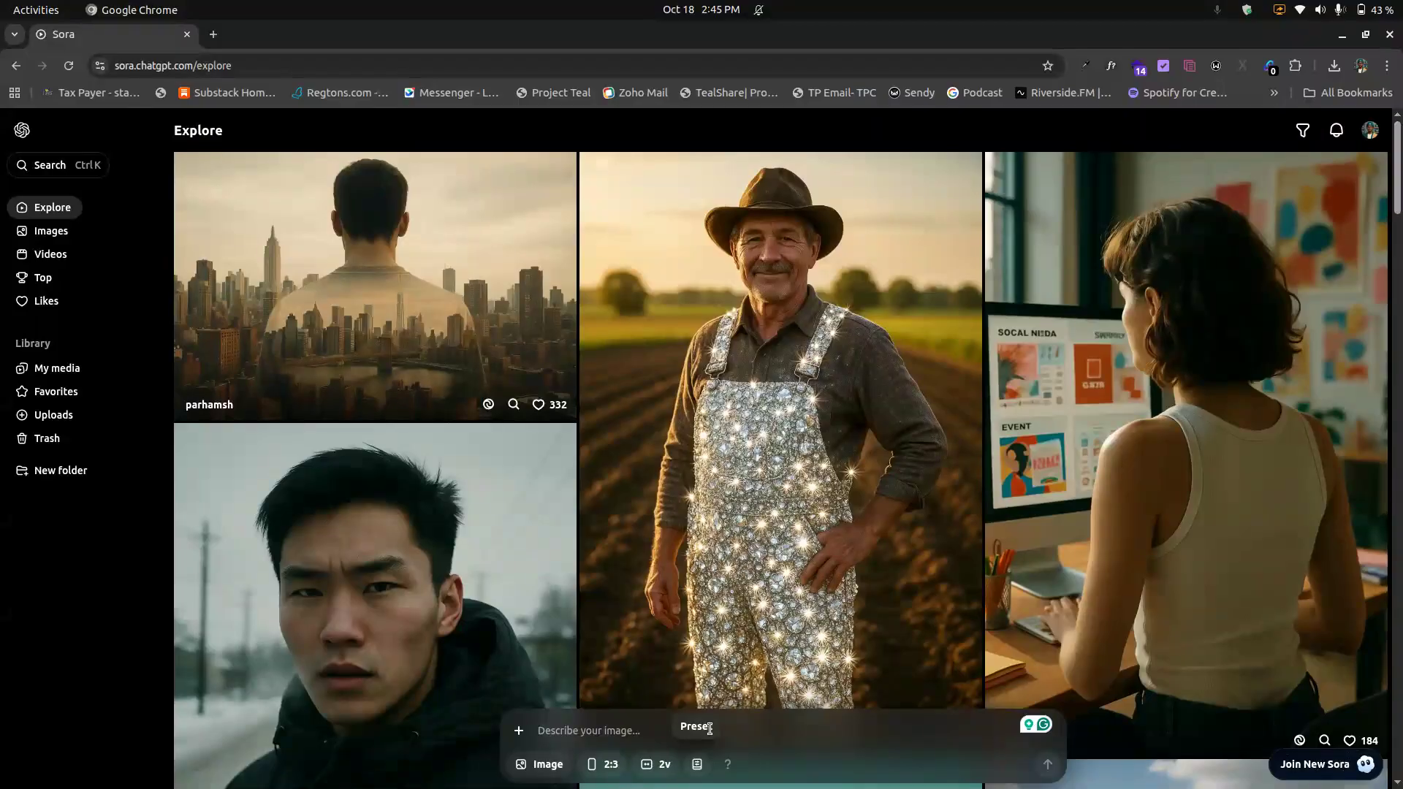
Step: Browse the Sora Explore feed
scroll(739, 511, down, 8)
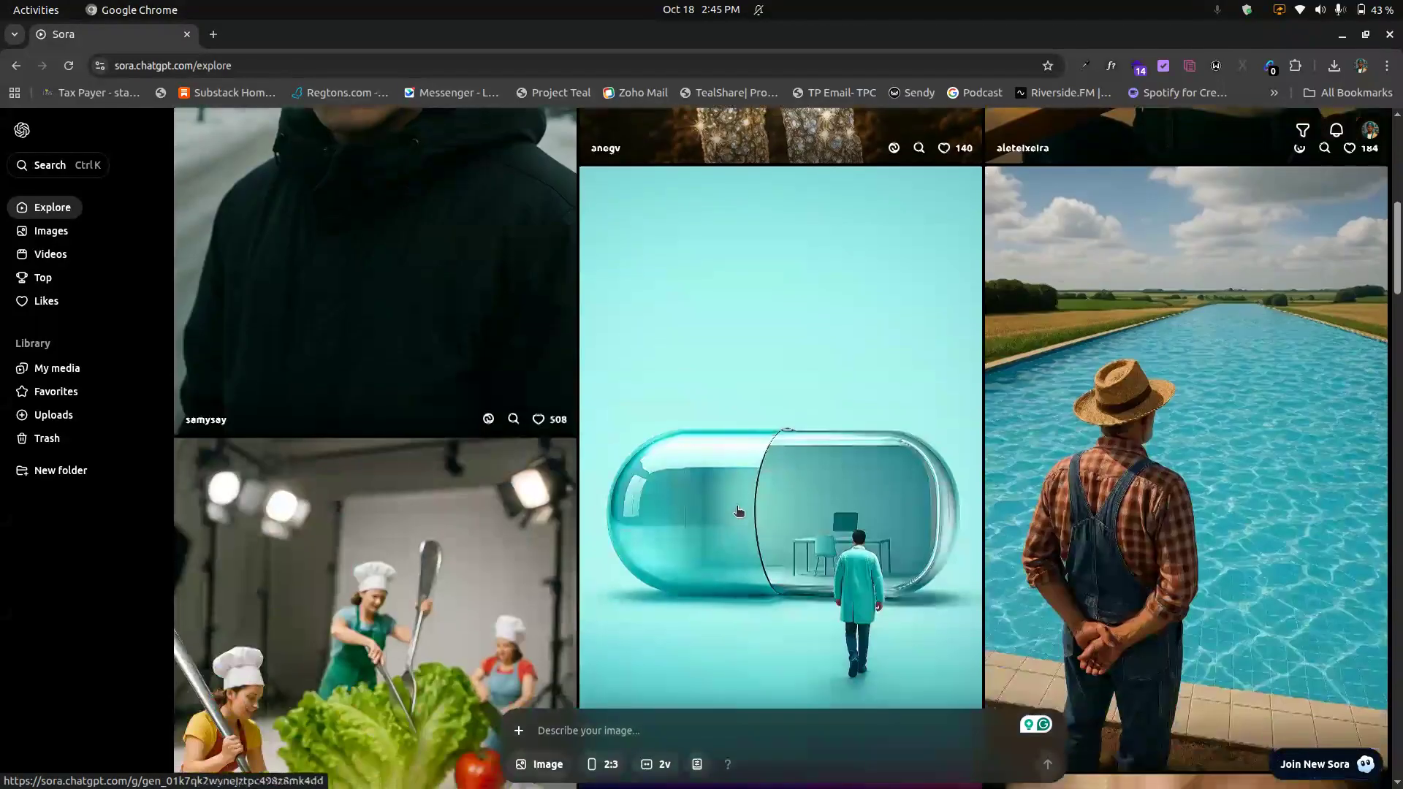
scroll(739, 511, down, 5)
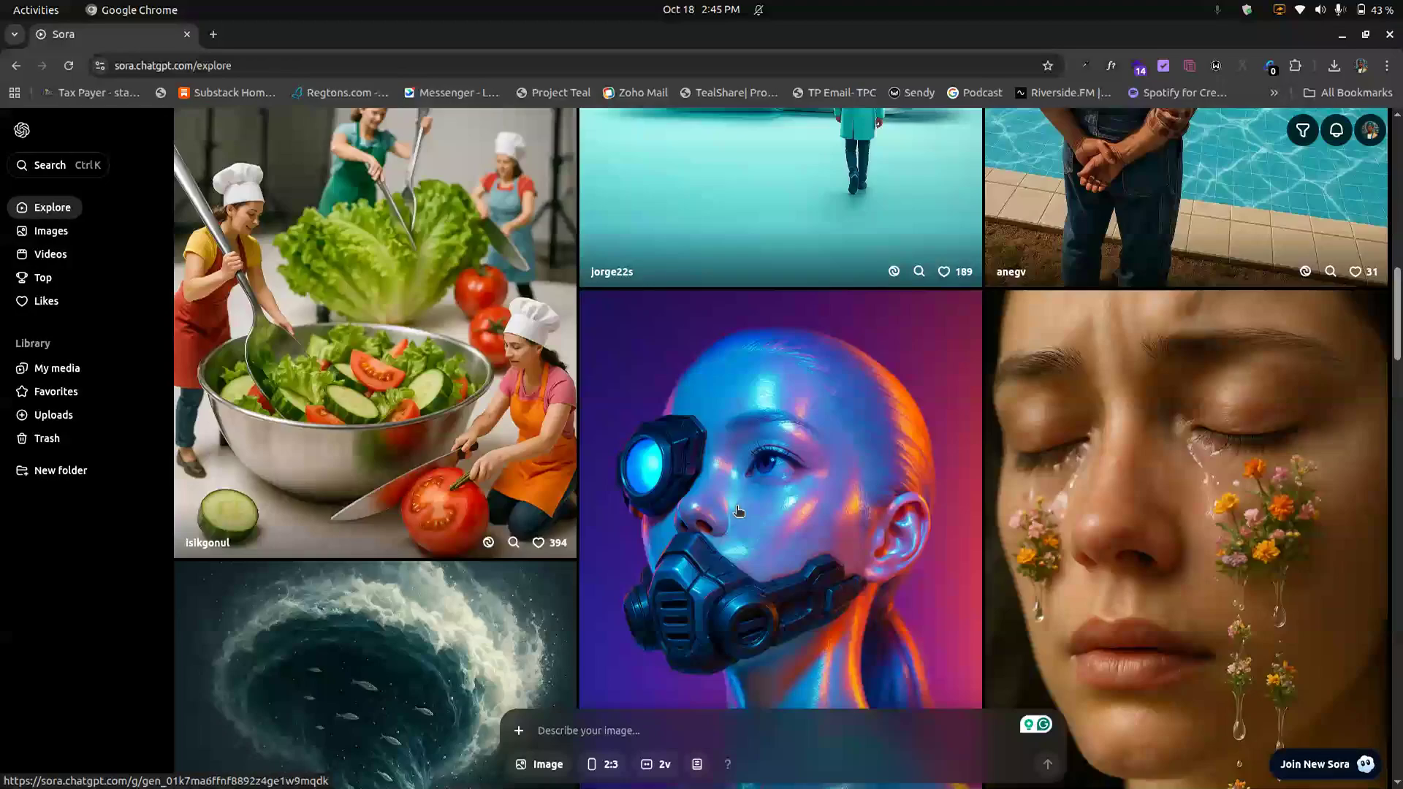
scroll(739, 511, up, 15)
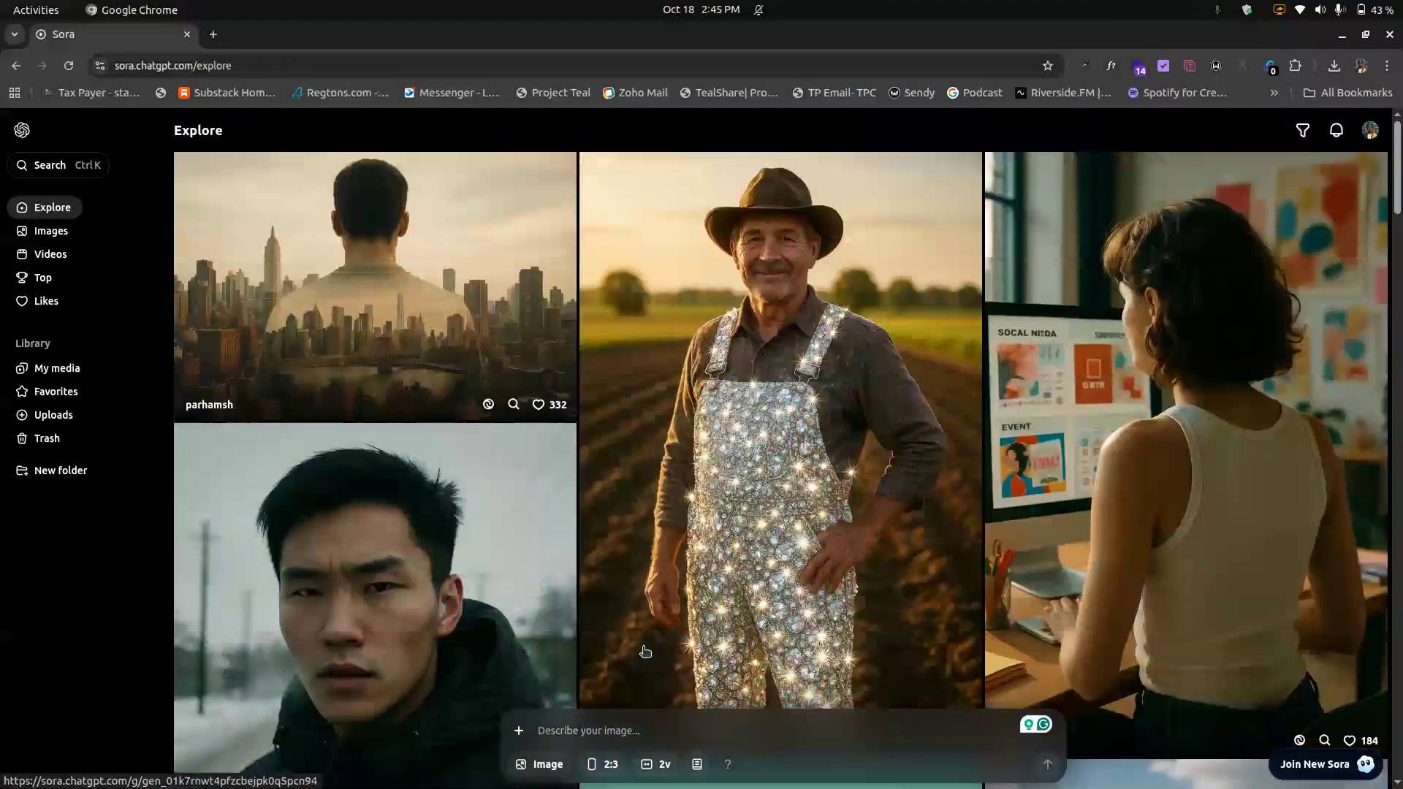
click(548, 764)
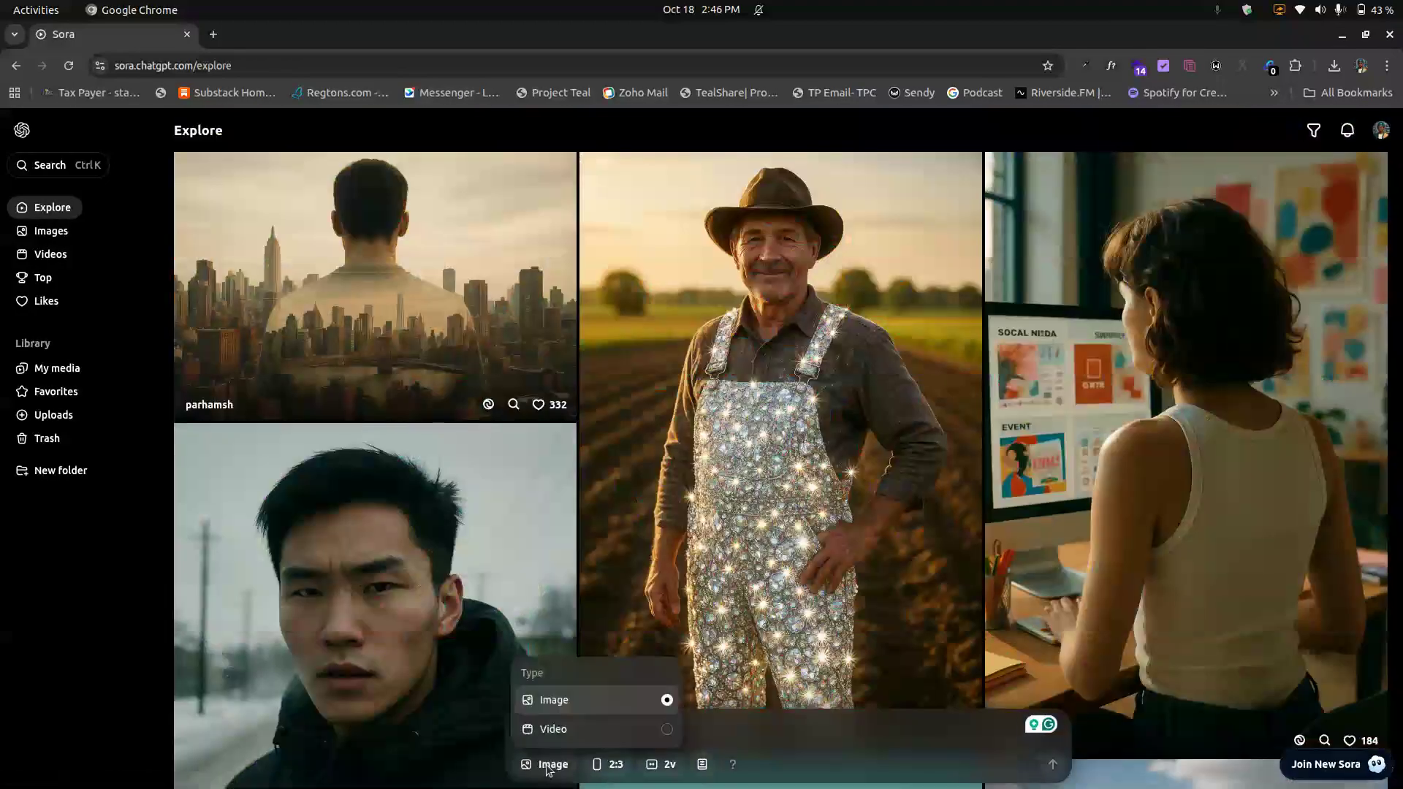
click(583, 728)
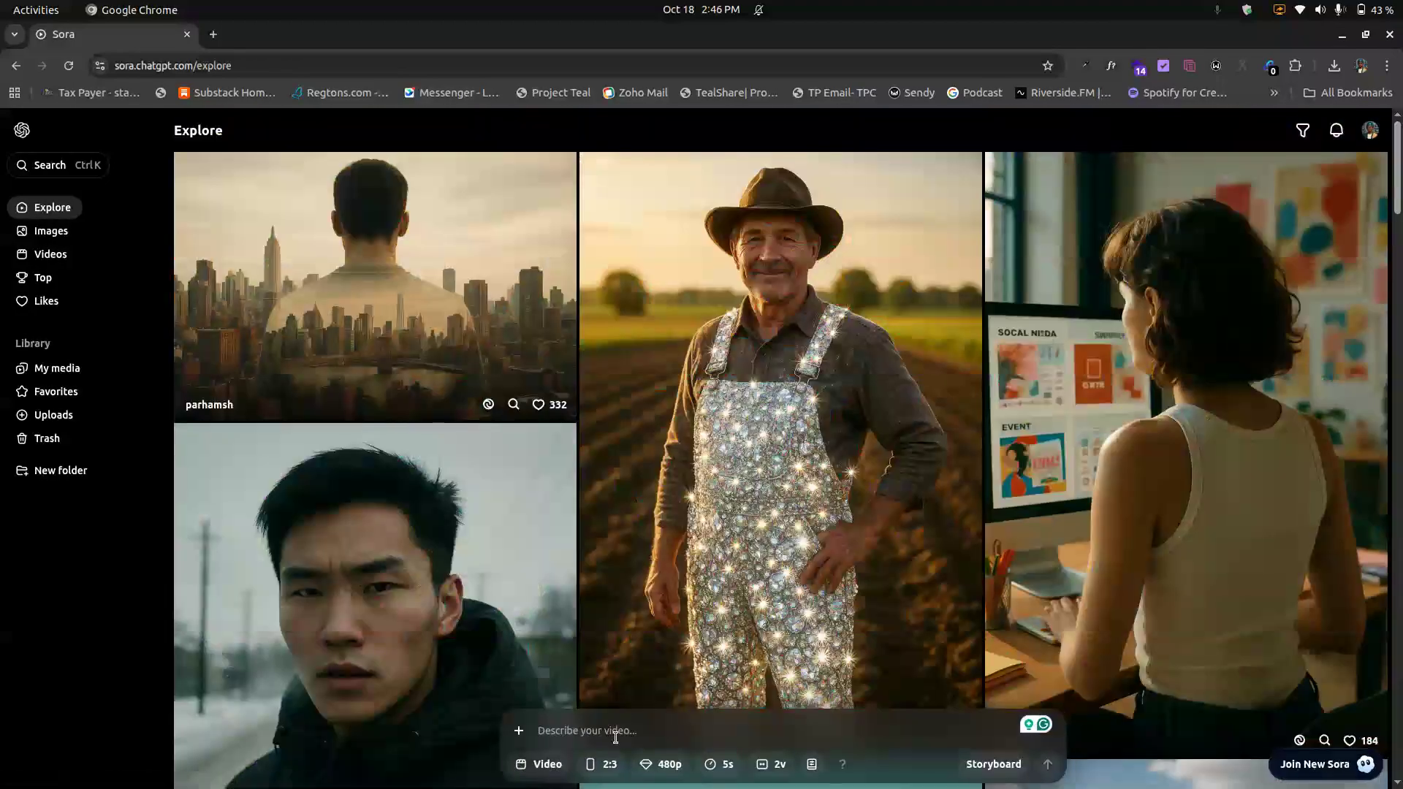
click(545, 767)
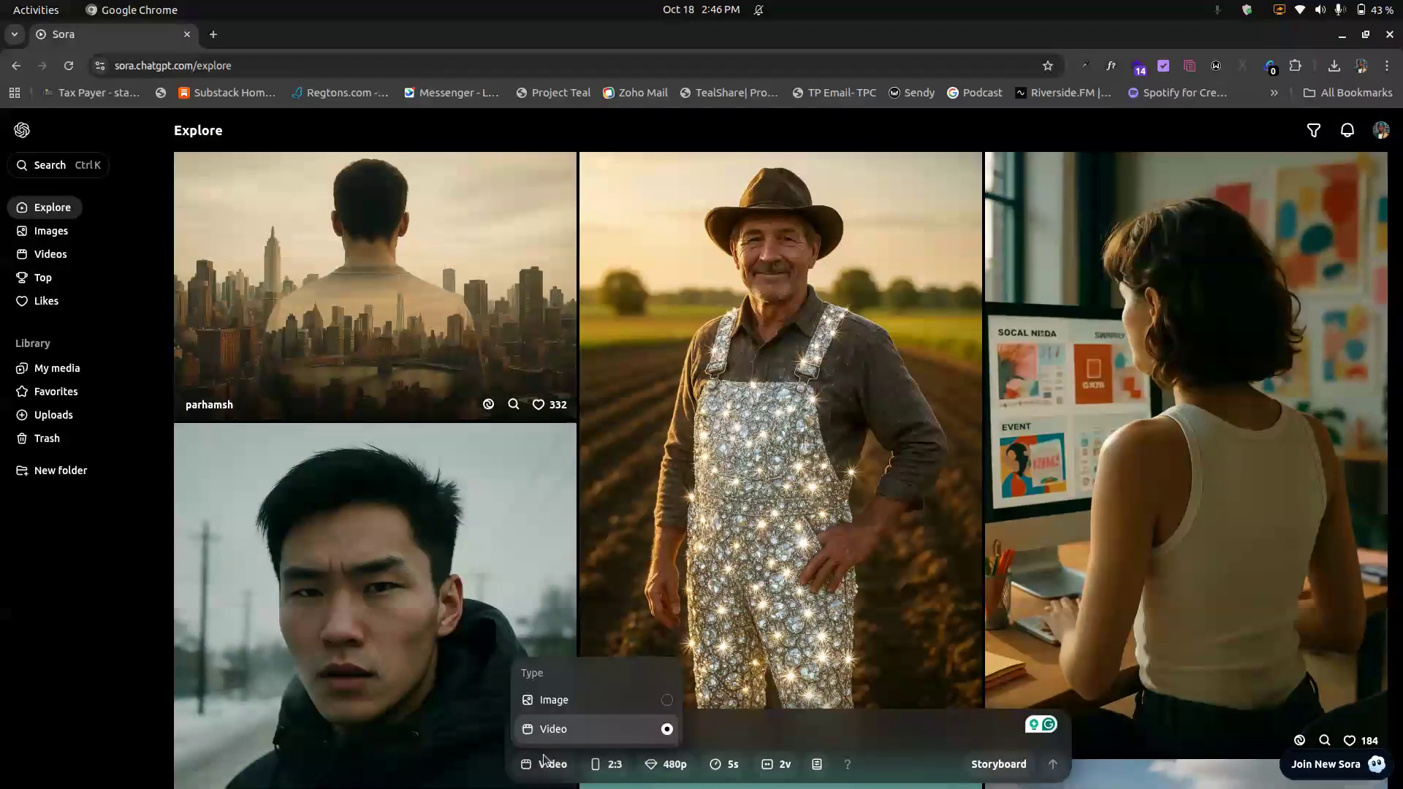
click(559, 707)
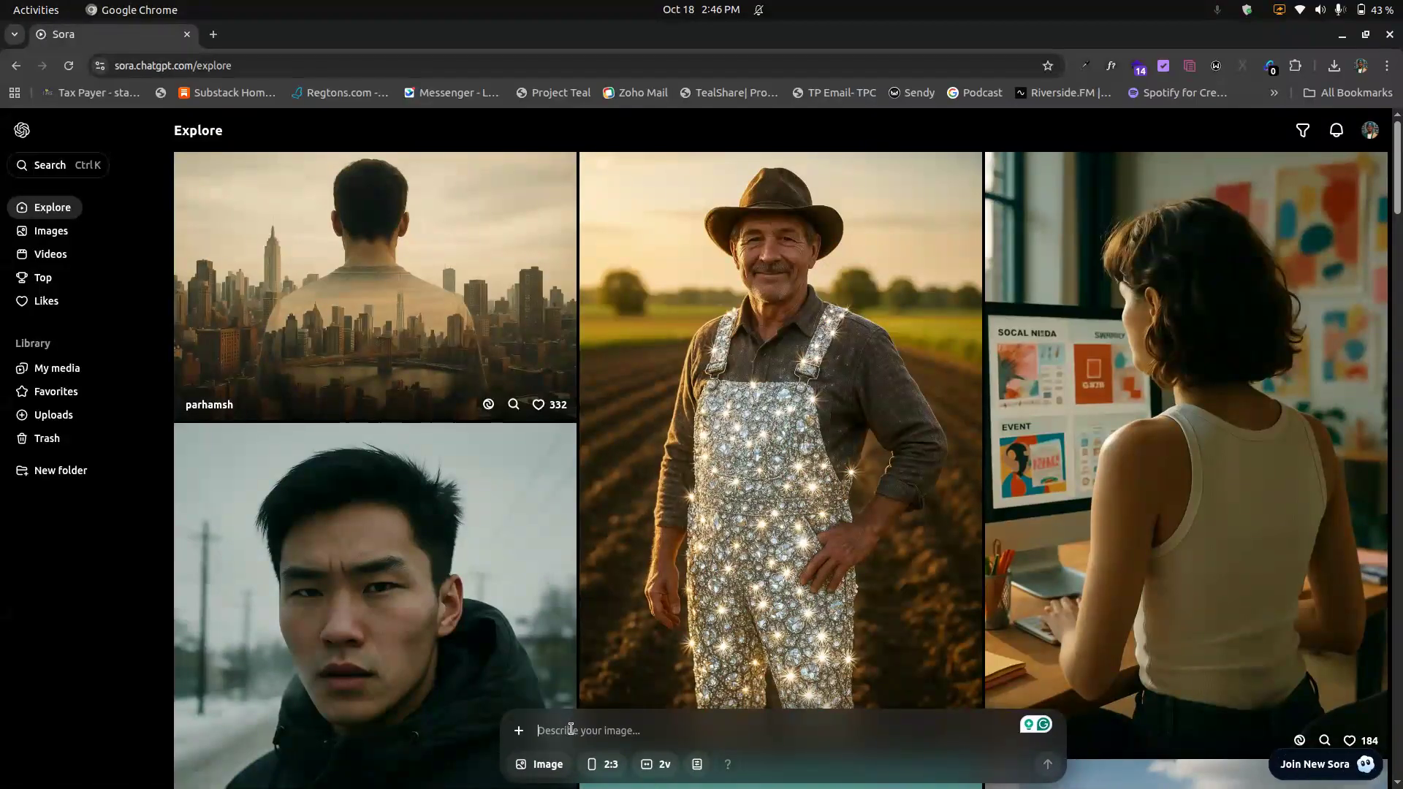
Step: Try adding the WhatsApp reference photo to the library's uploads by dragging it in from the Downloads folder
click(519, 732)
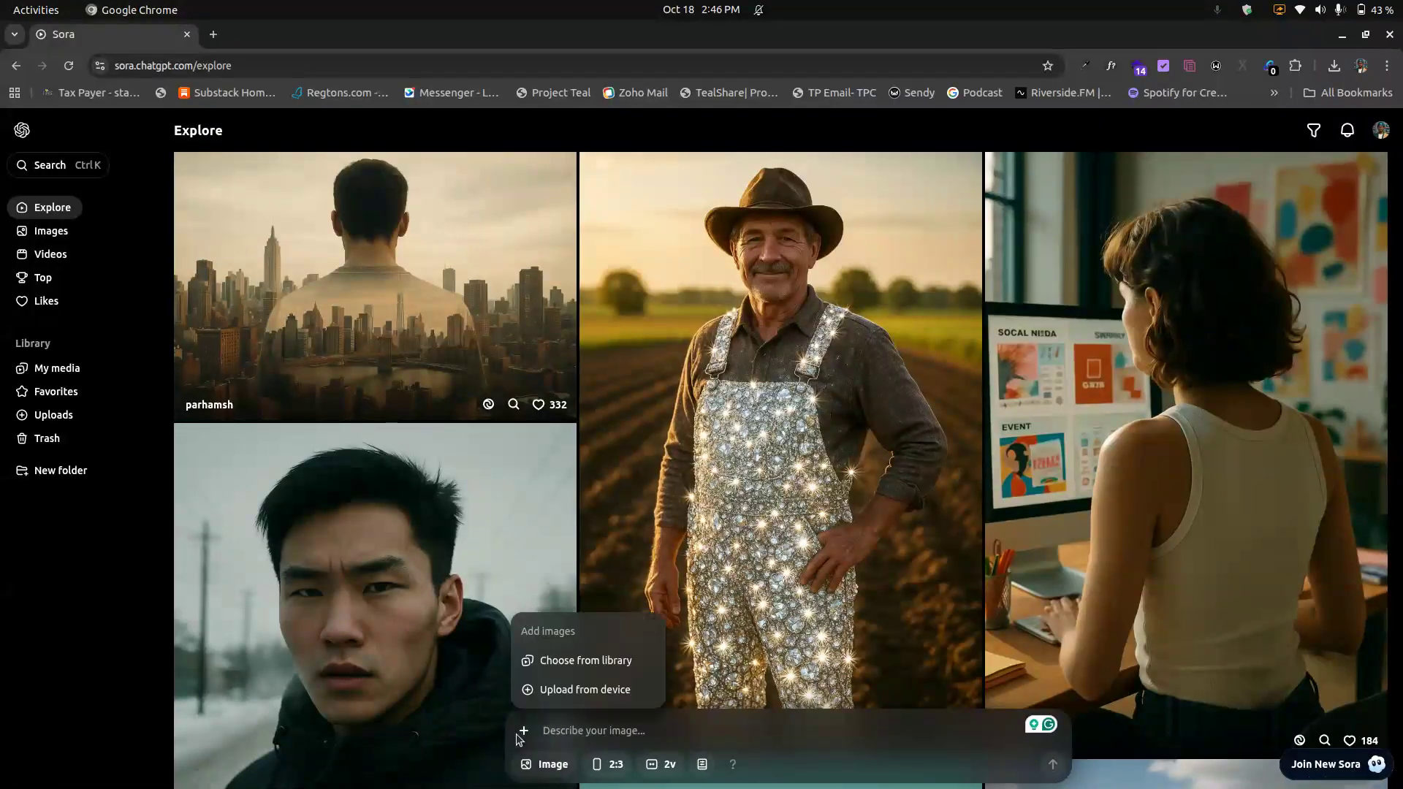
click(582, 673)
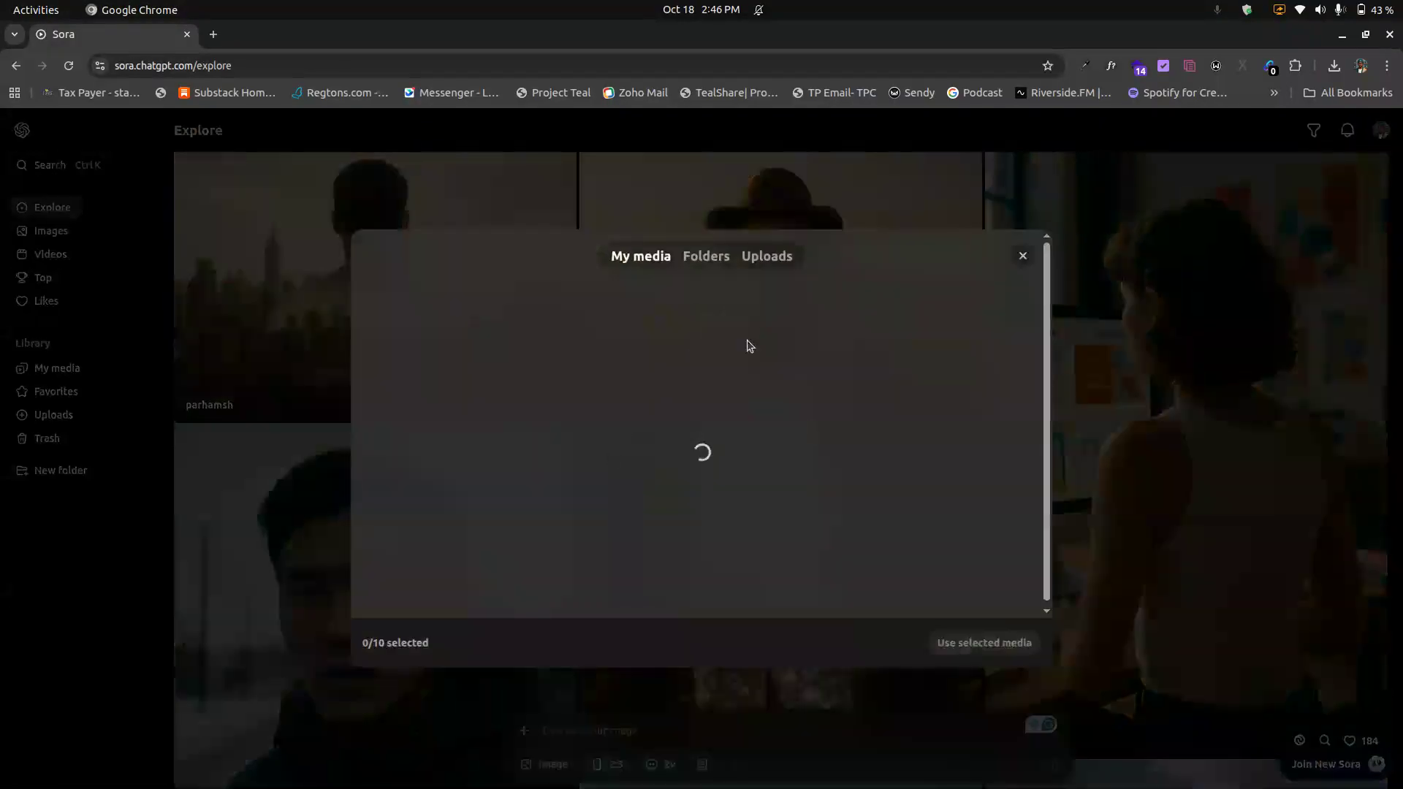
click(768, 260)
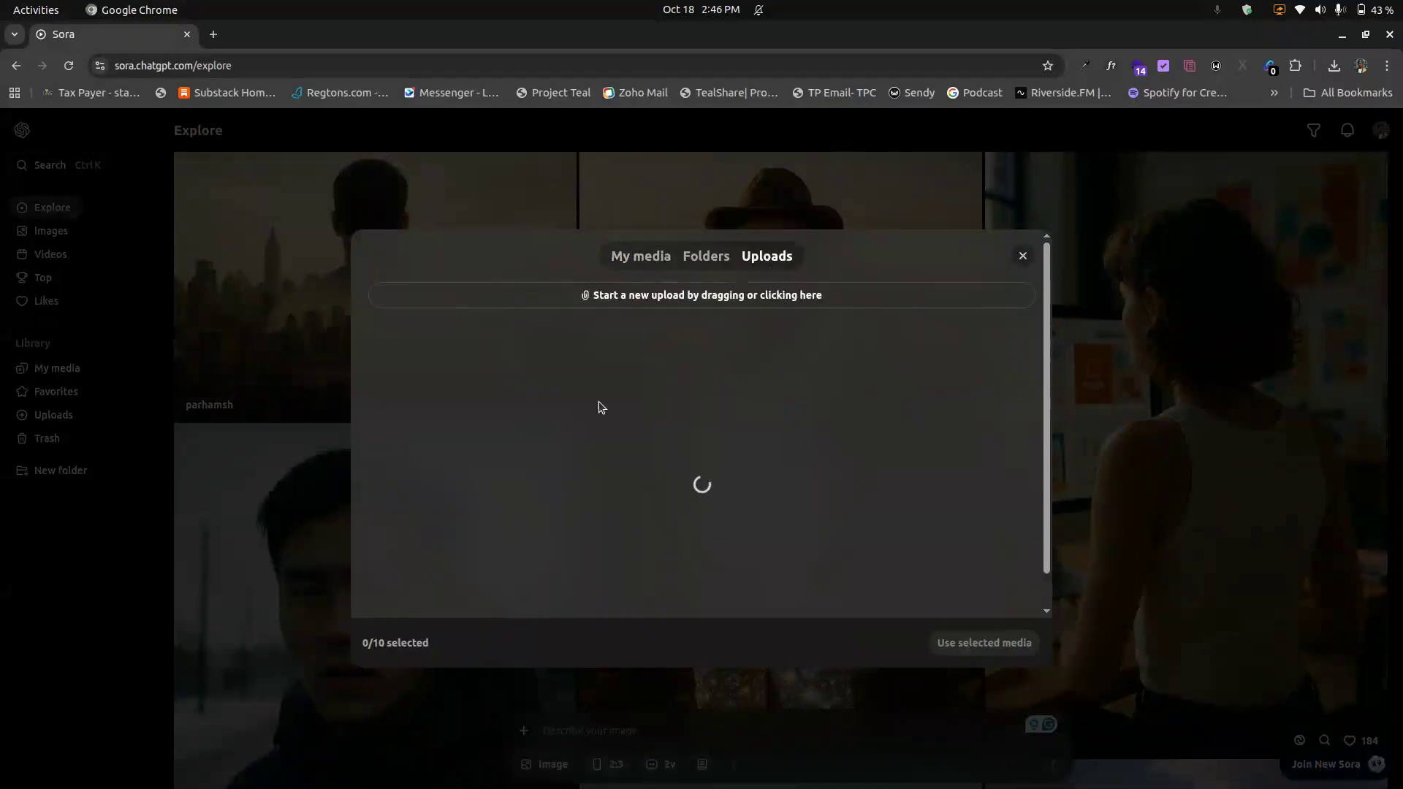
mouse_move(0, 33)
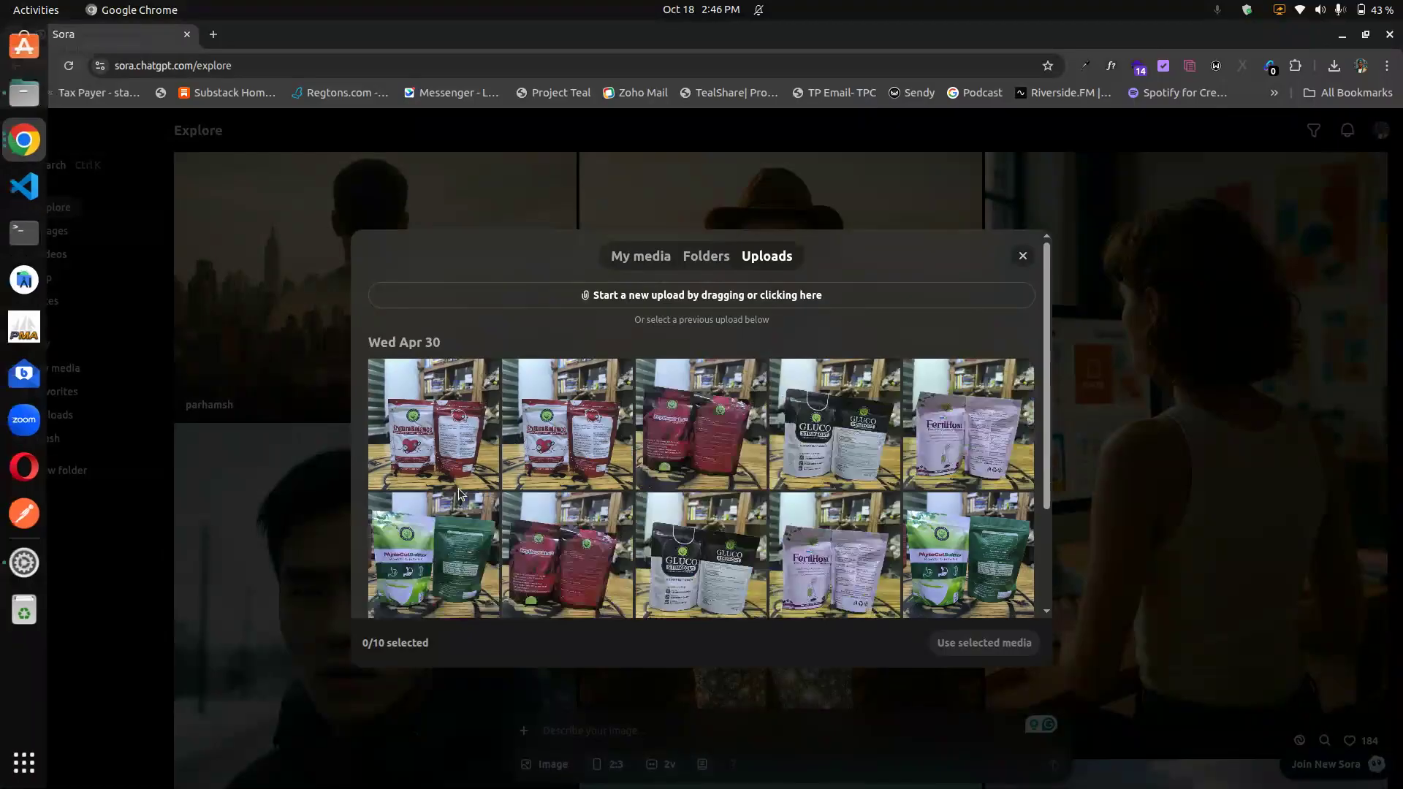
mouse_move(2, 132)
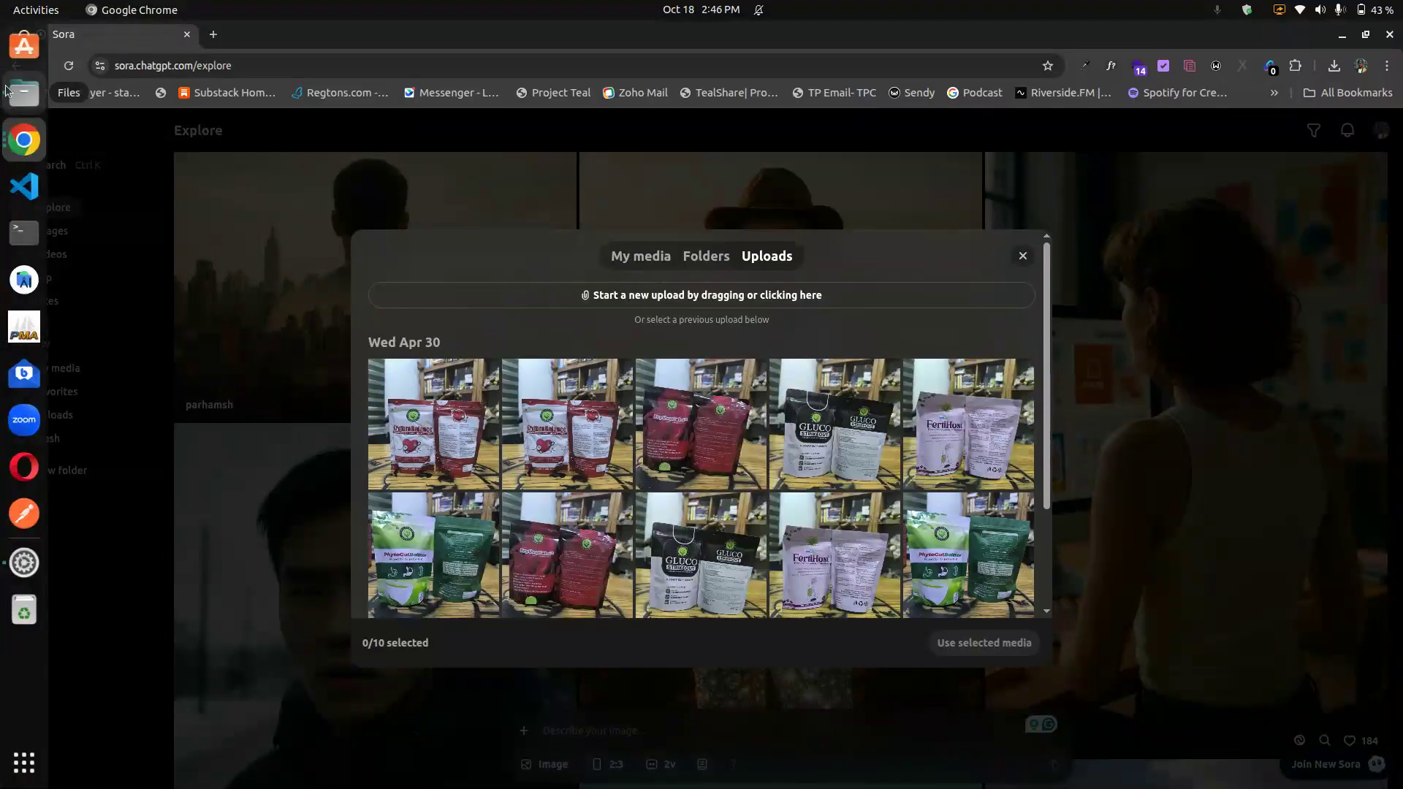
click(29, 91)
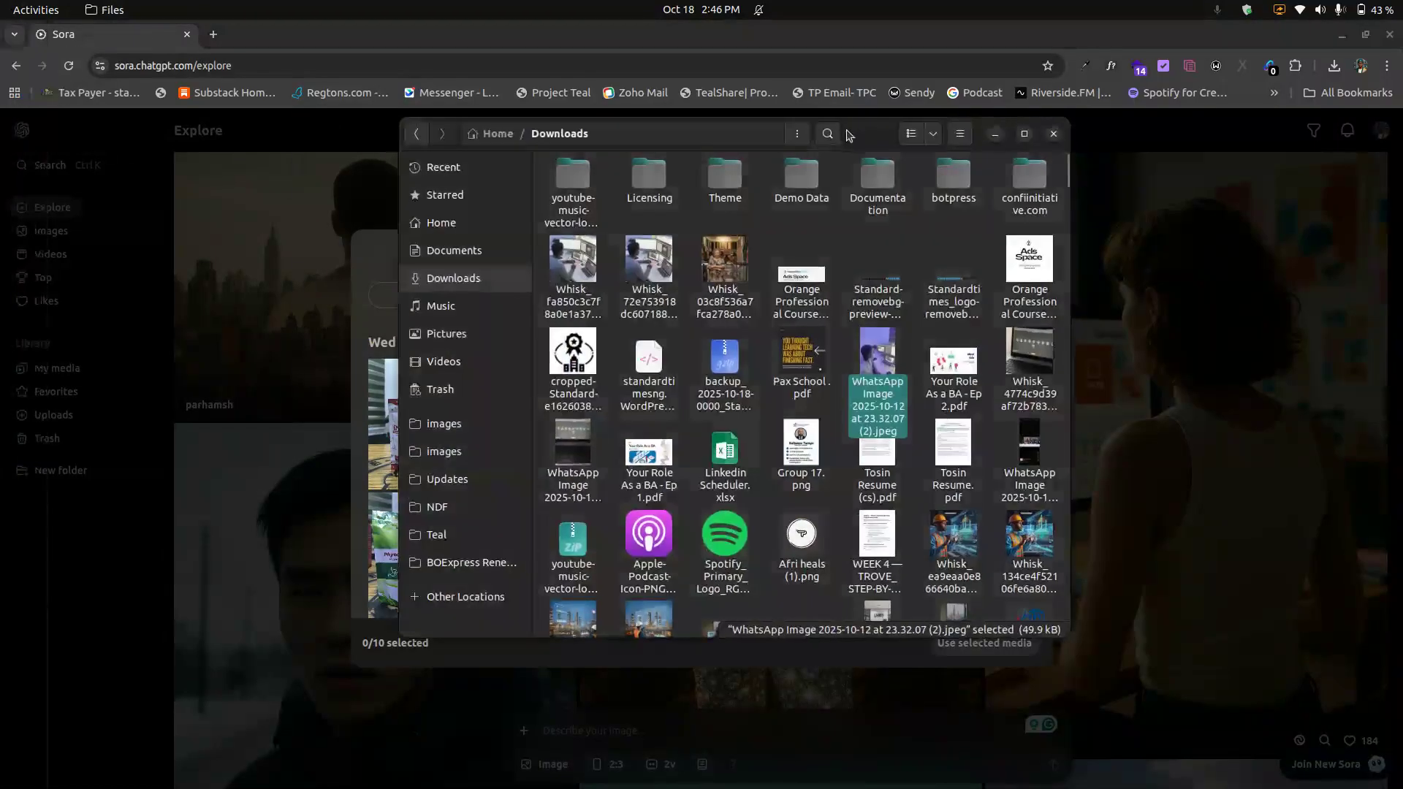
drag(849, 137, 1108, 159)
drag(1135, 387, 438, 292)
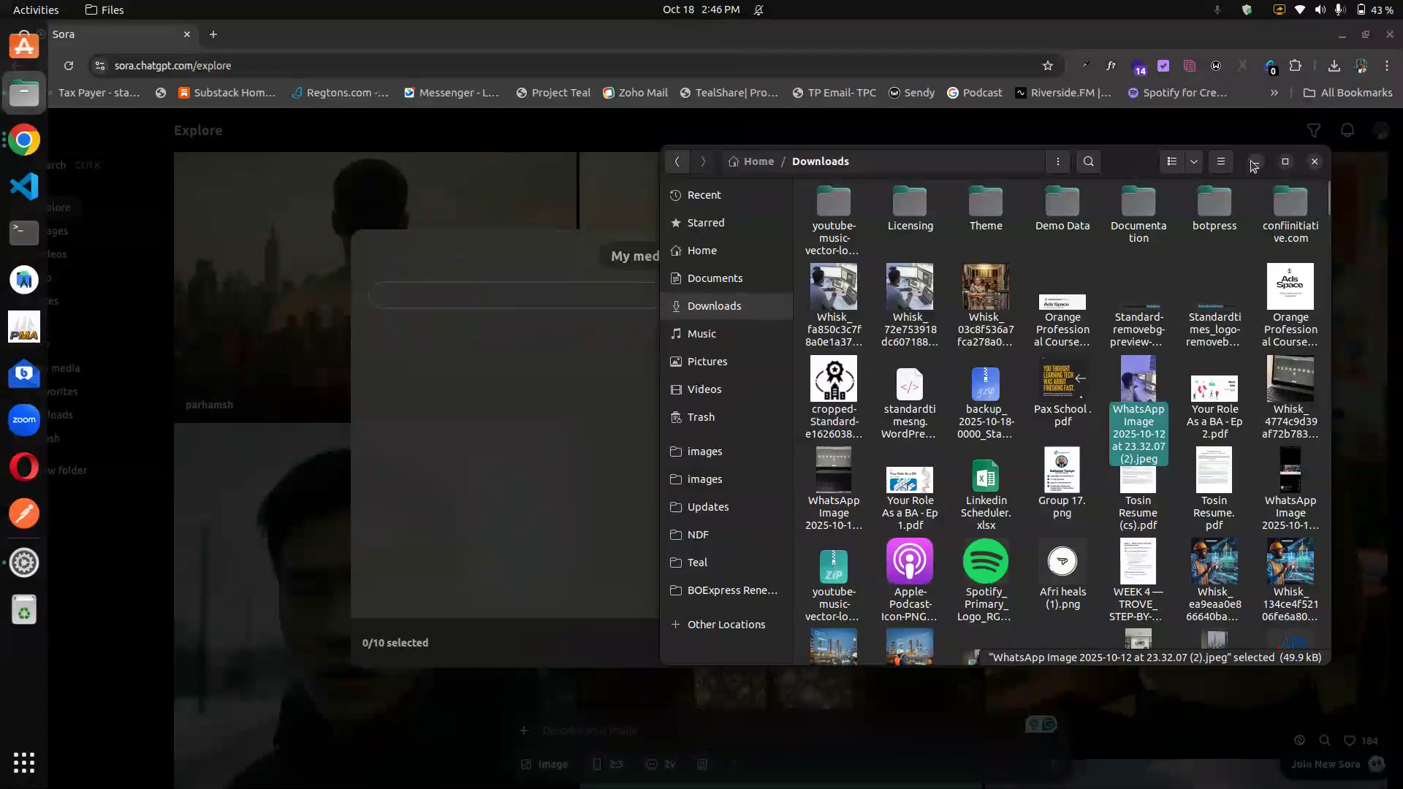
click(1256, 161)
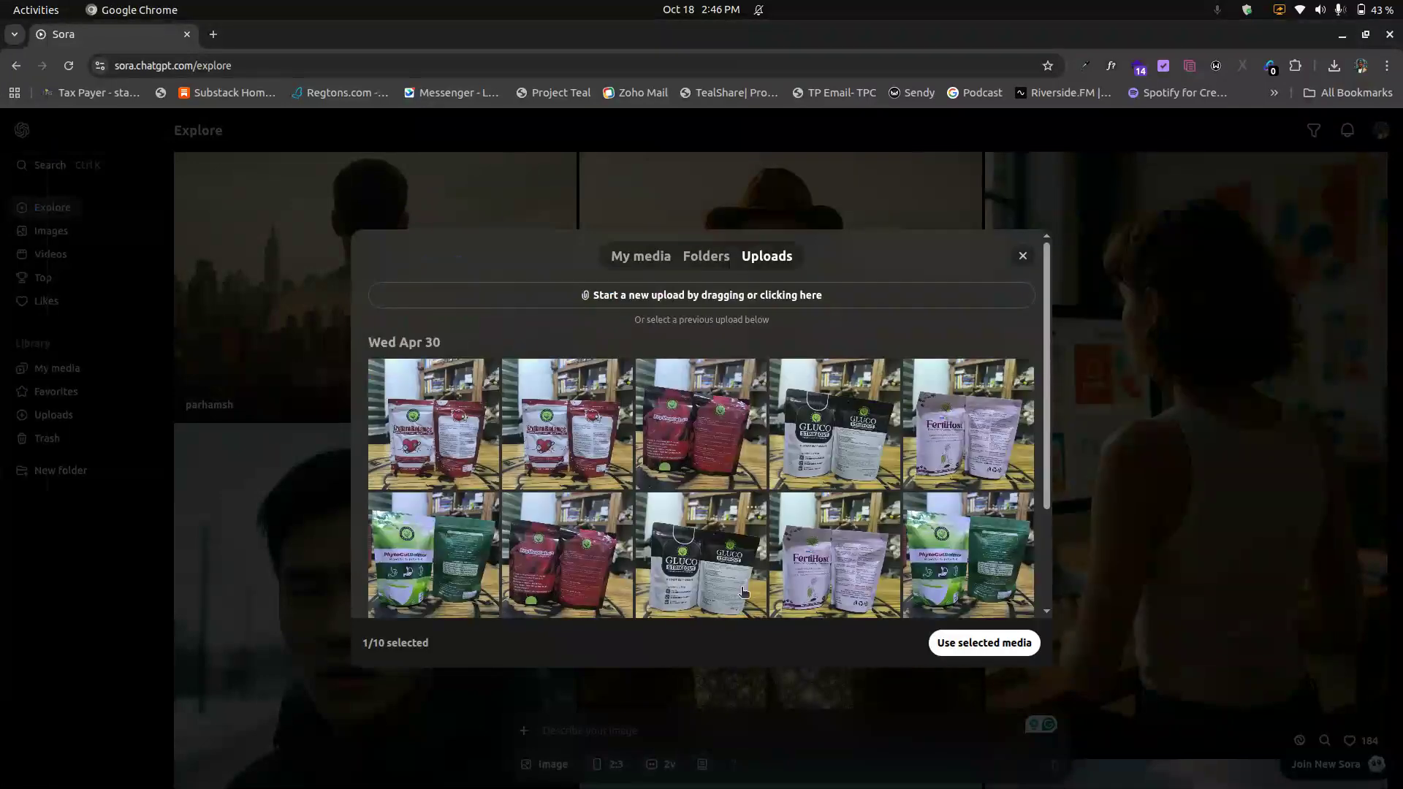
scroll(834, 438, down, 2)
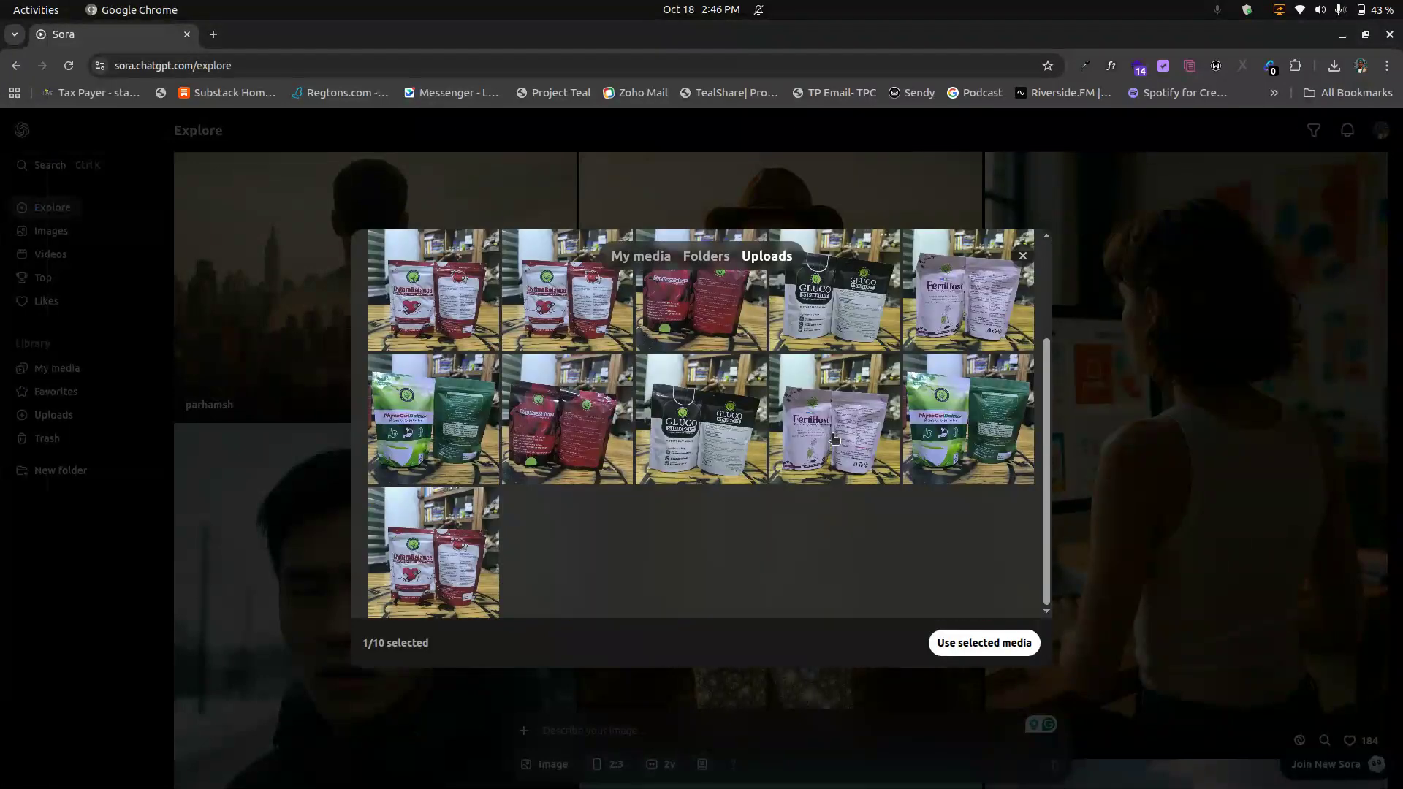
scroll(834, 439, up, 2)
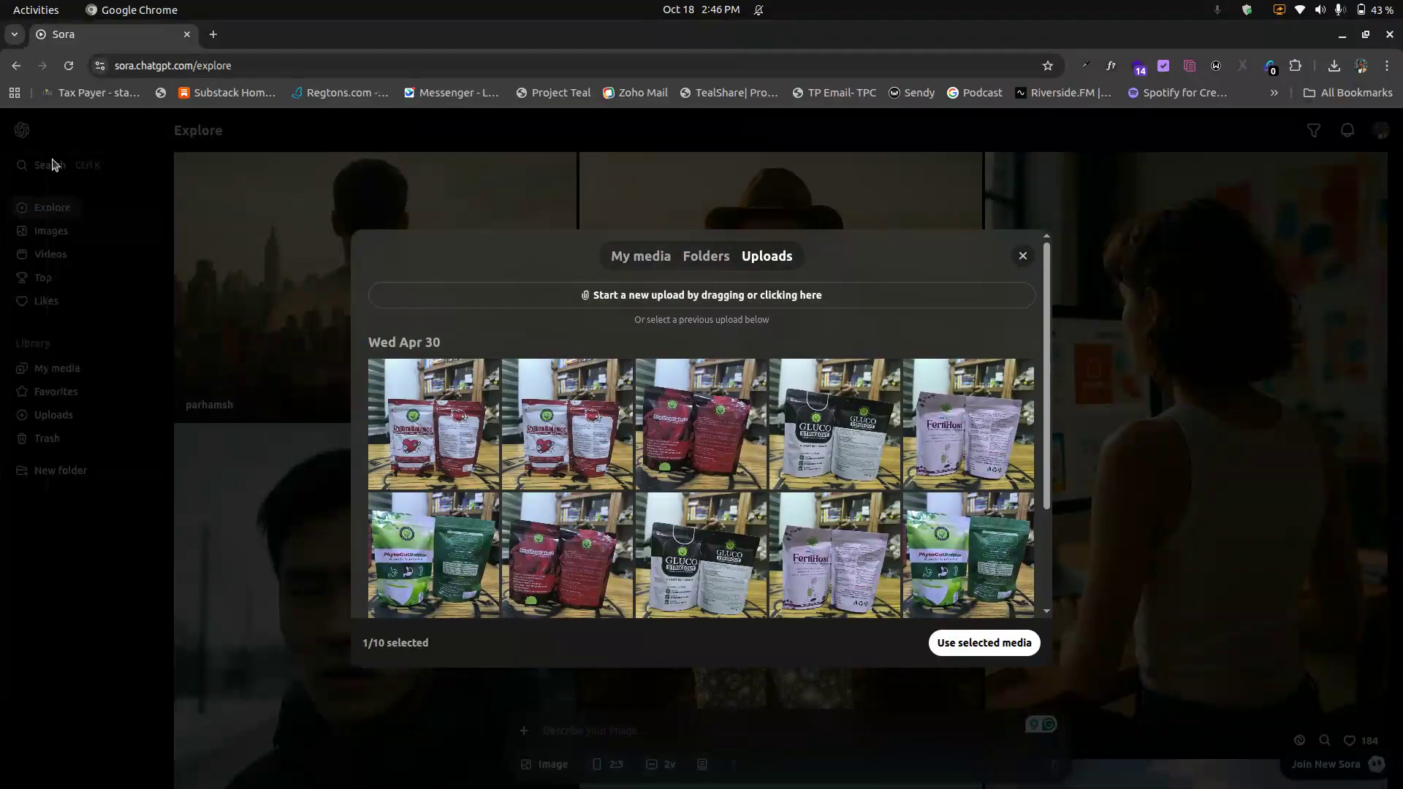
mouse_move(1, 31)
click(24, 93)
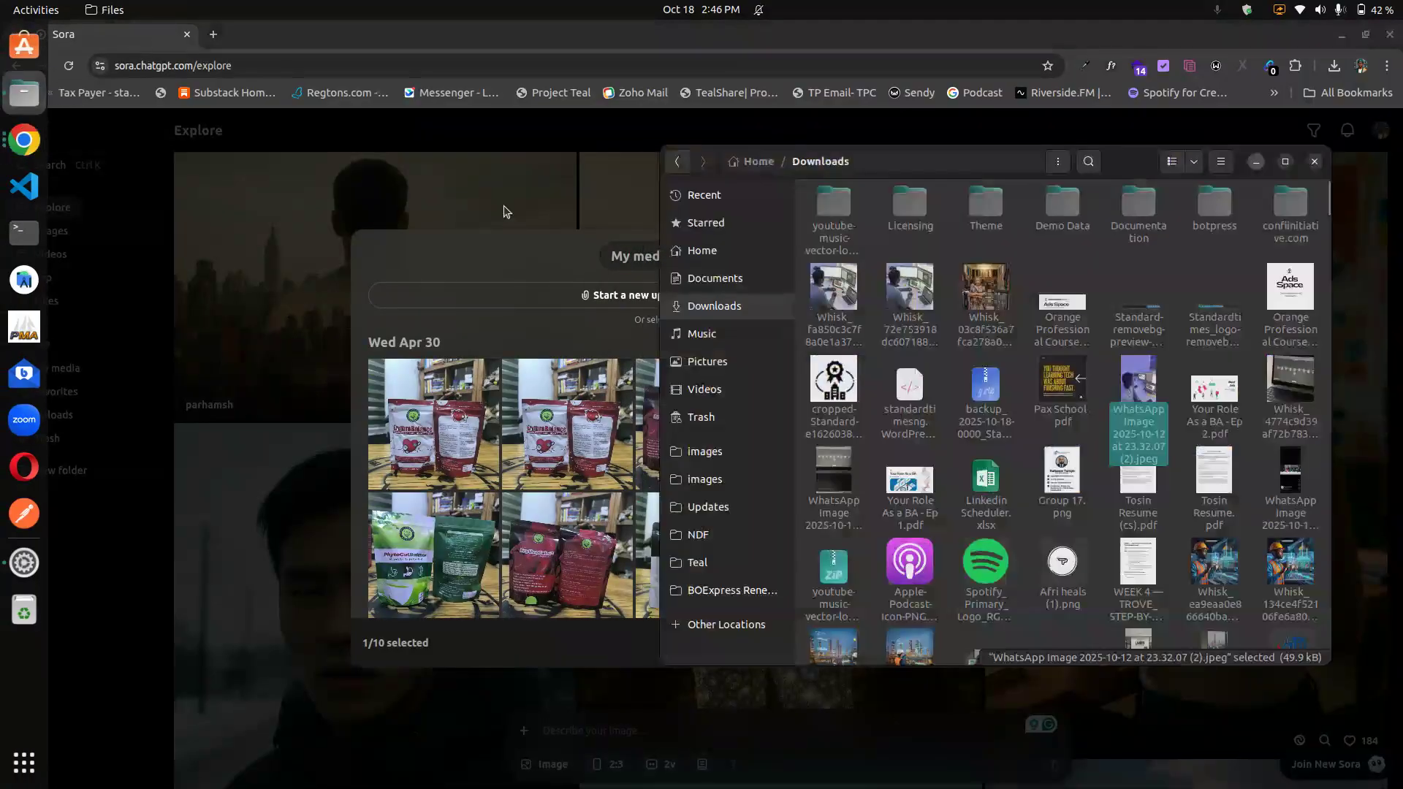
drag(1125, 412, 585, 294)
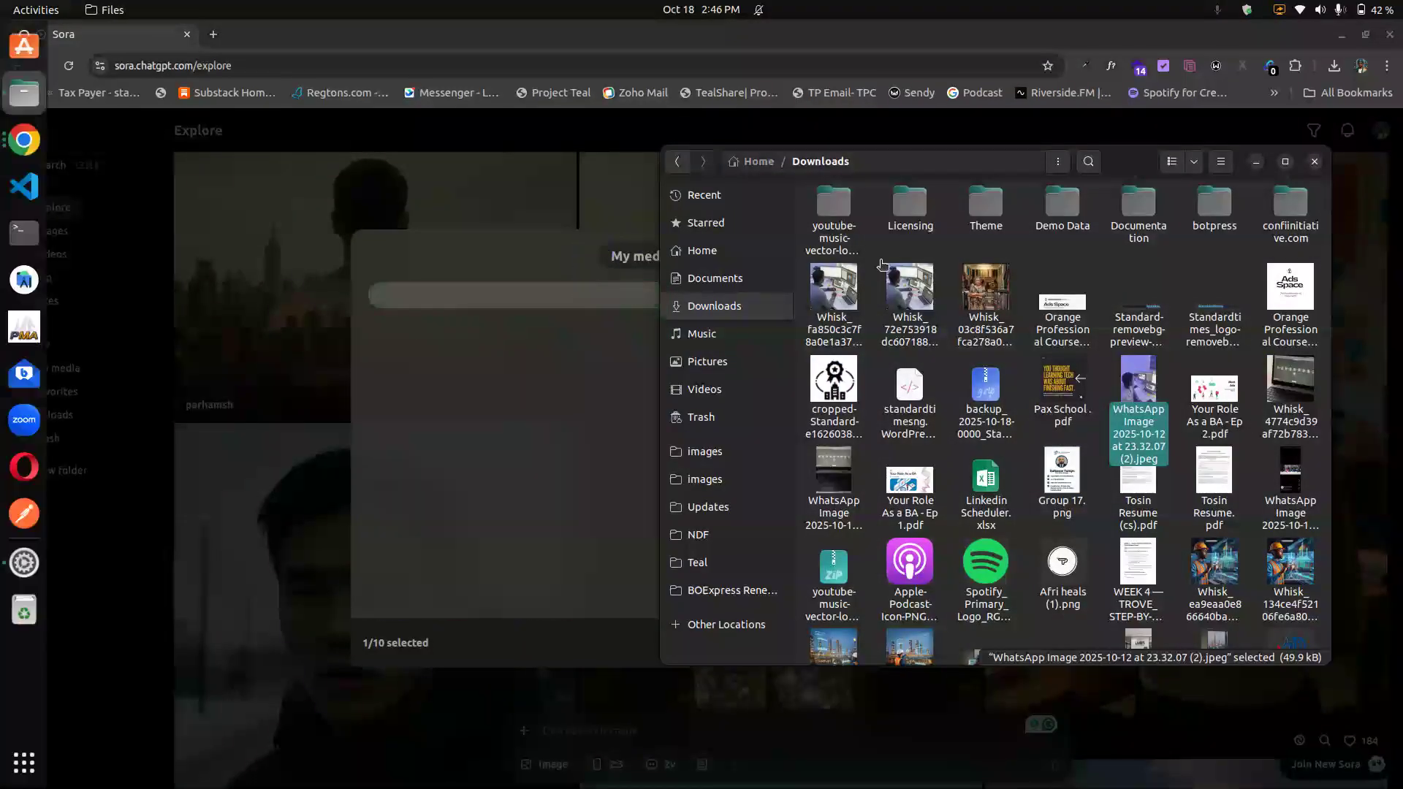
click(1256, 161)
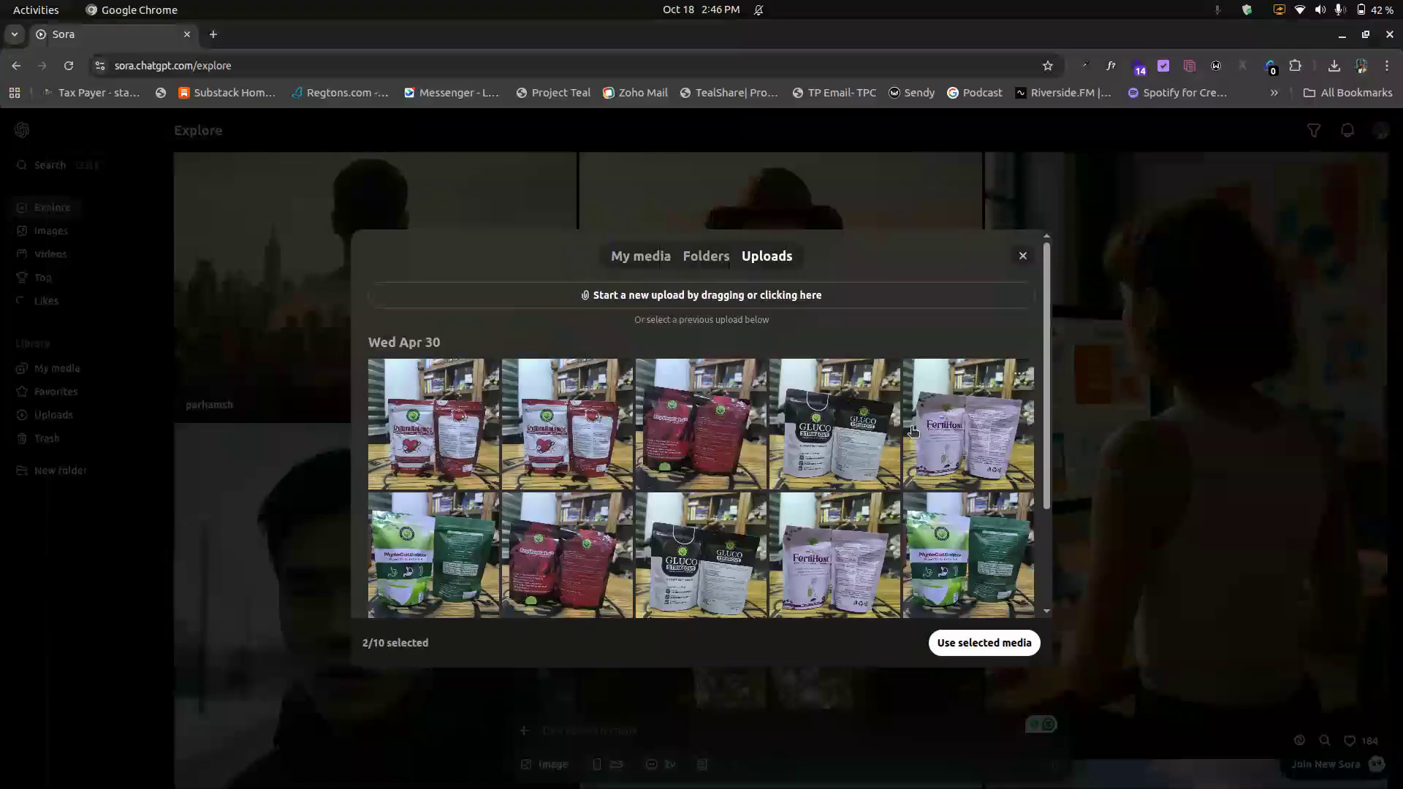
Step: Browse the My media and Folders tabs of the media library, then close it
scroll(913, 434, down, 3)
scroll(913, 434, up, 3)
click(651, 258)
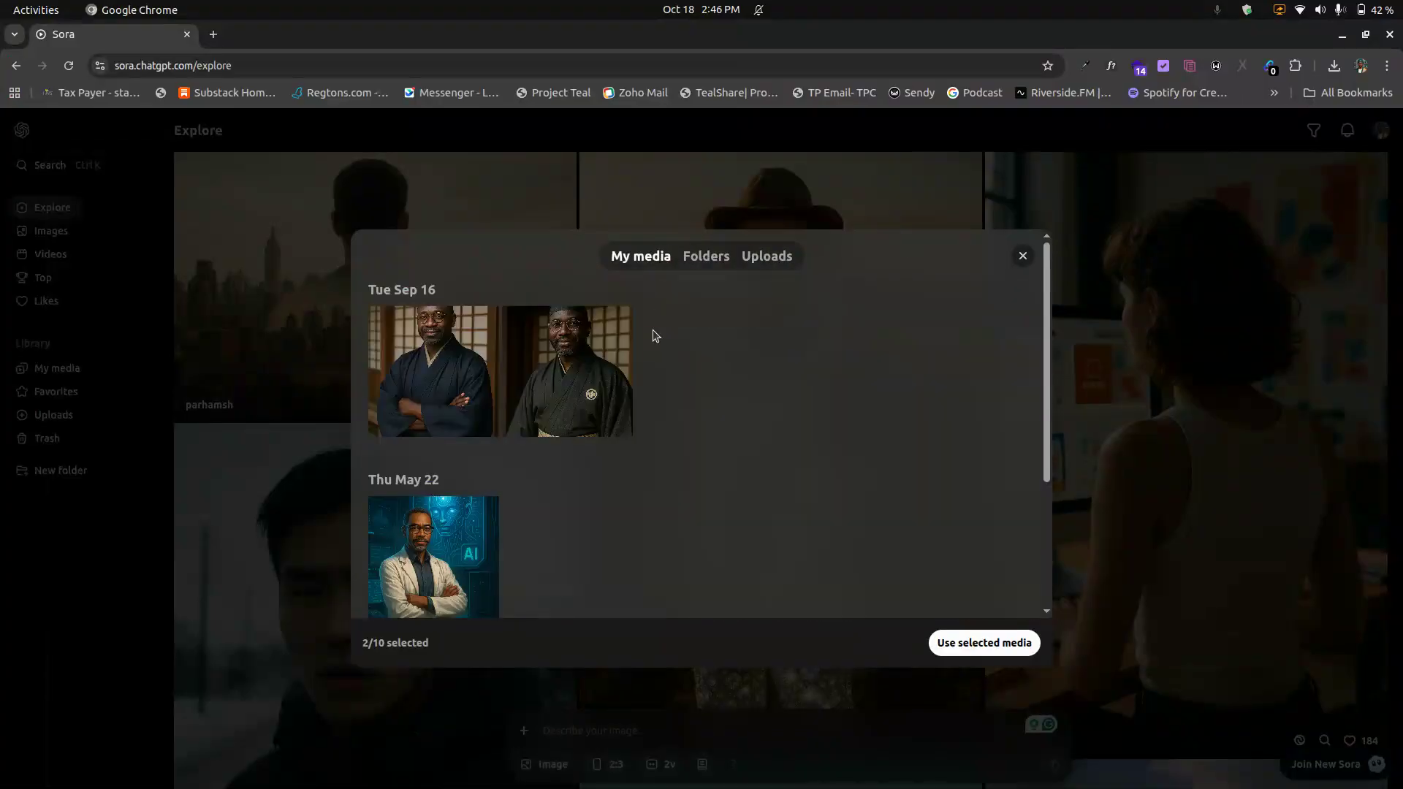
scroll(618, 390, down, 3)
scroll(618, 389, up, 3)
click(703, 257)
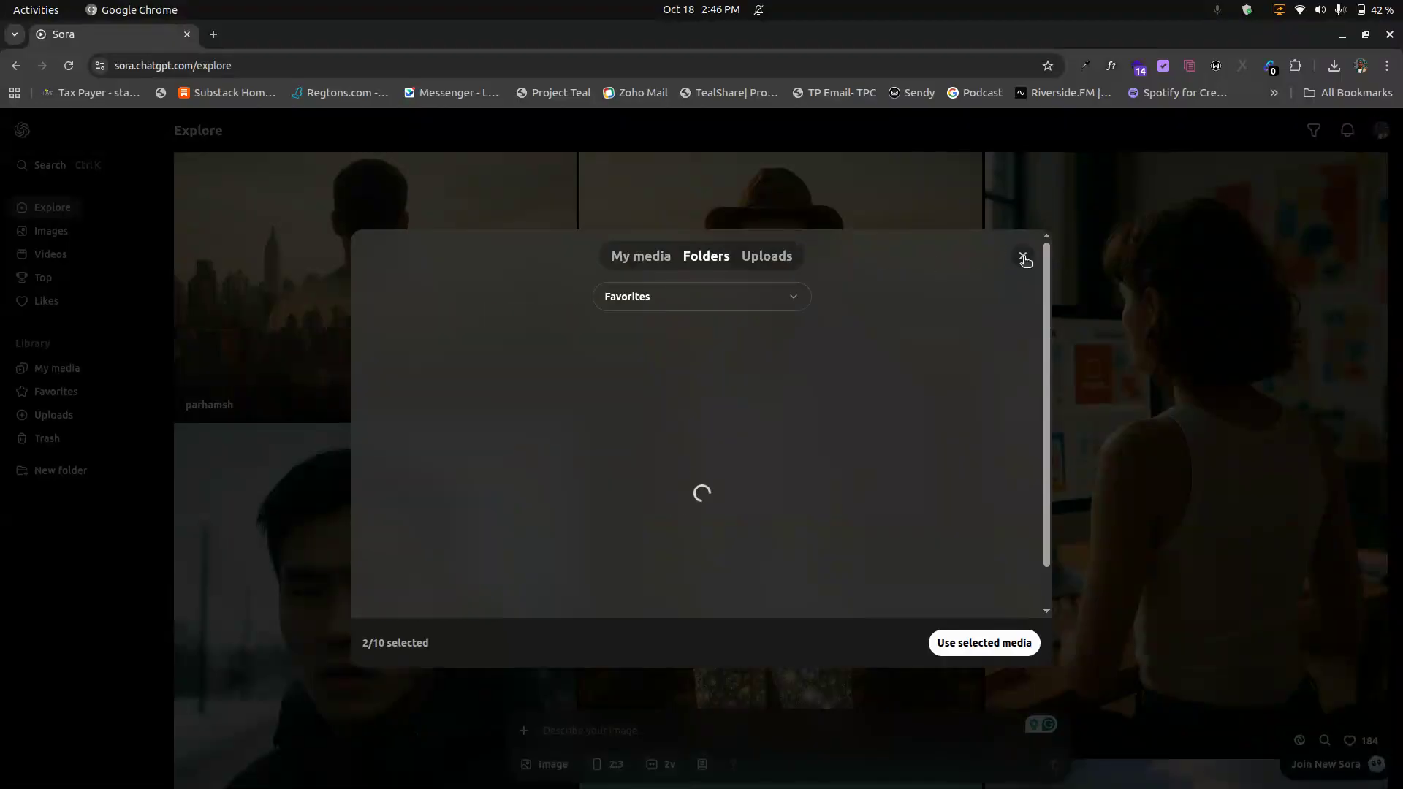
click(1023, 258)
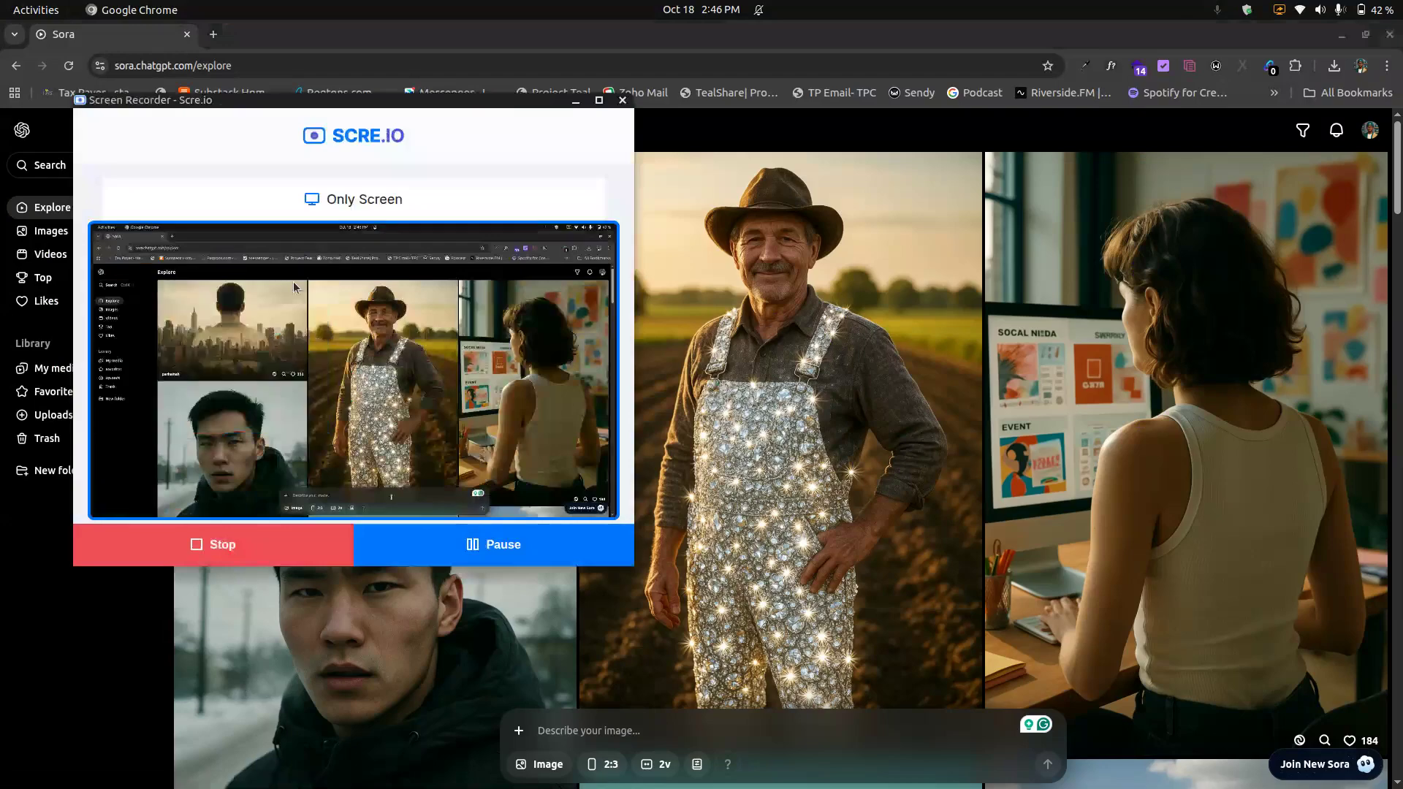
Step: Try dragging the WhatsApp photo into the prompt box, then close the browser tab it opened
key(alt+Tab)
key(alt+Tab)
key(alt+Tab)
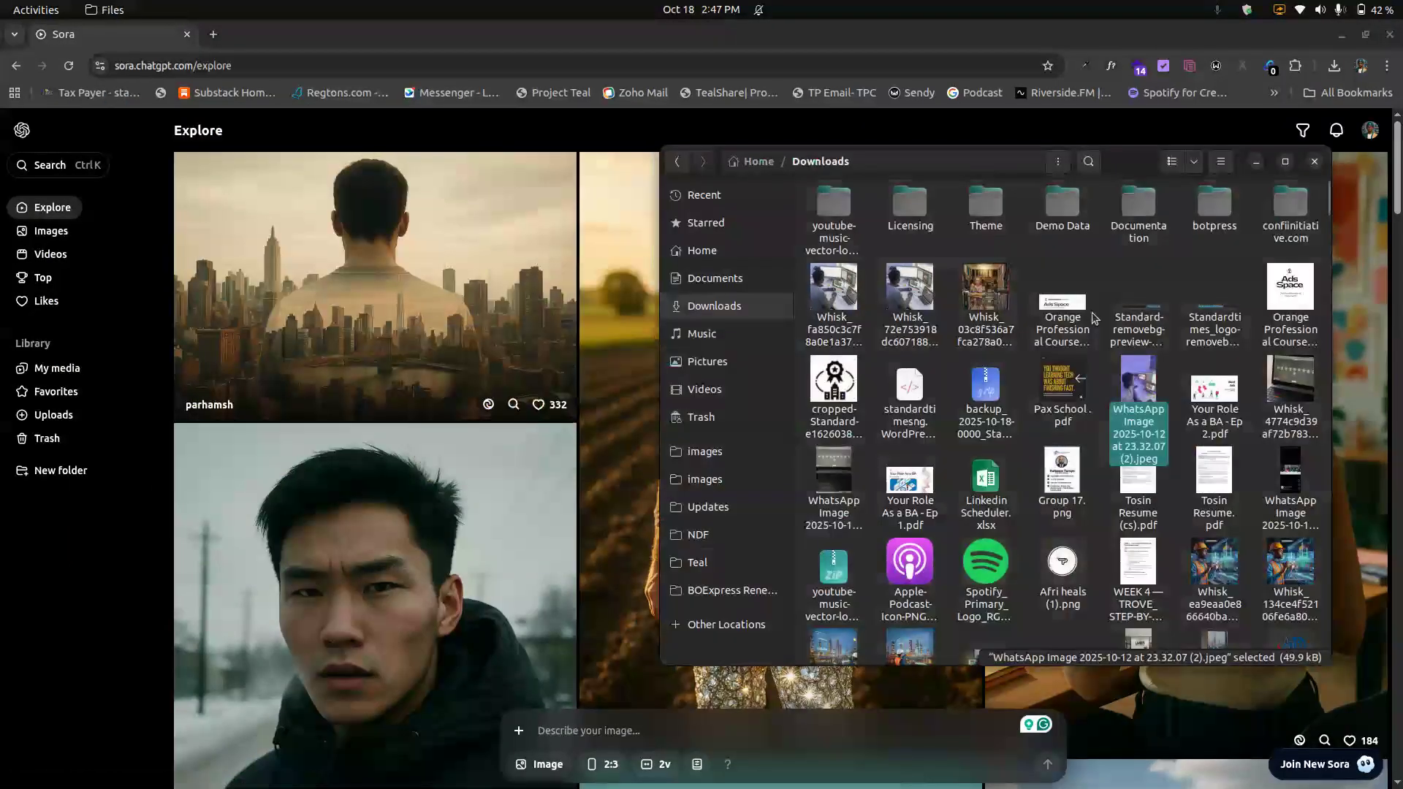
drag(1133, 396, 591, 730)
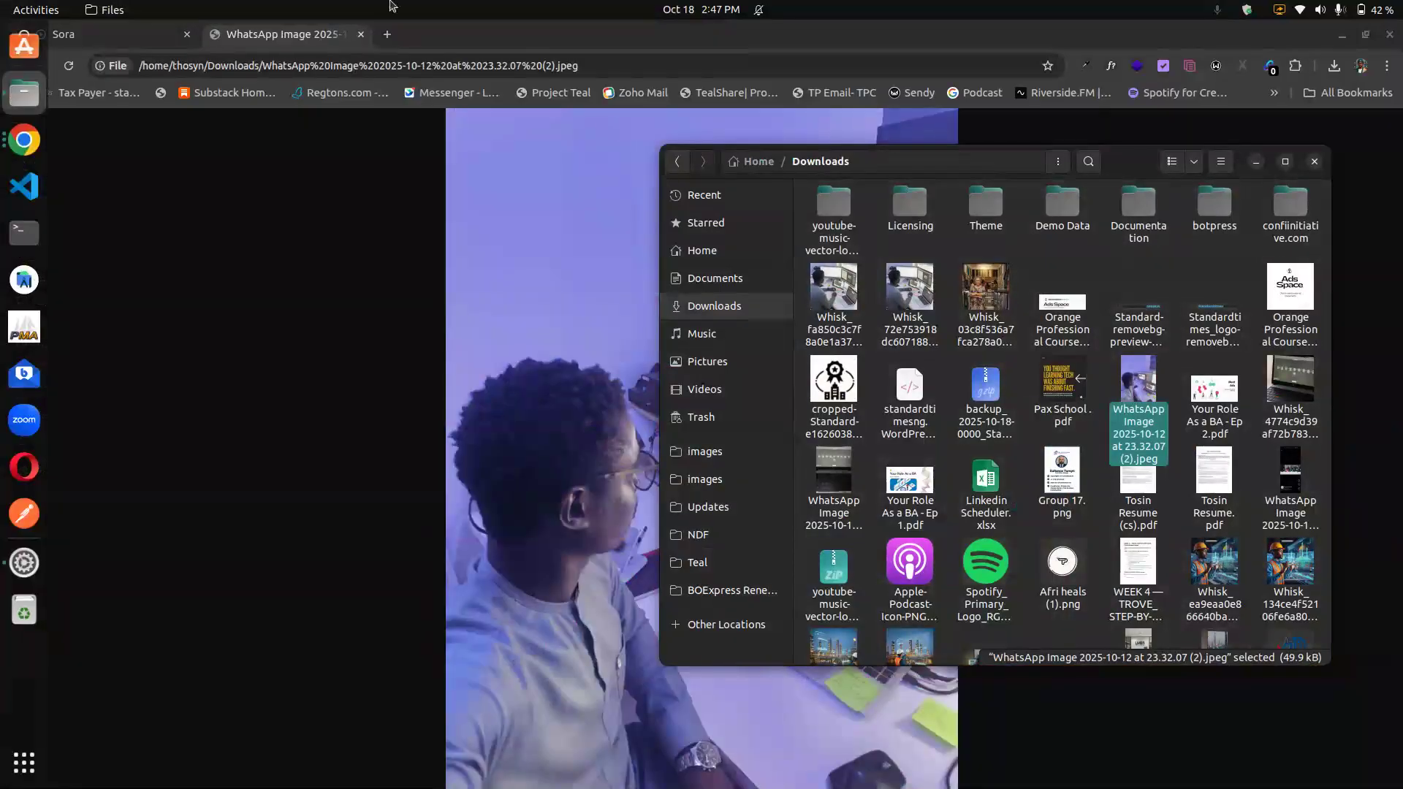
click(362, 41)
click(362, 40)
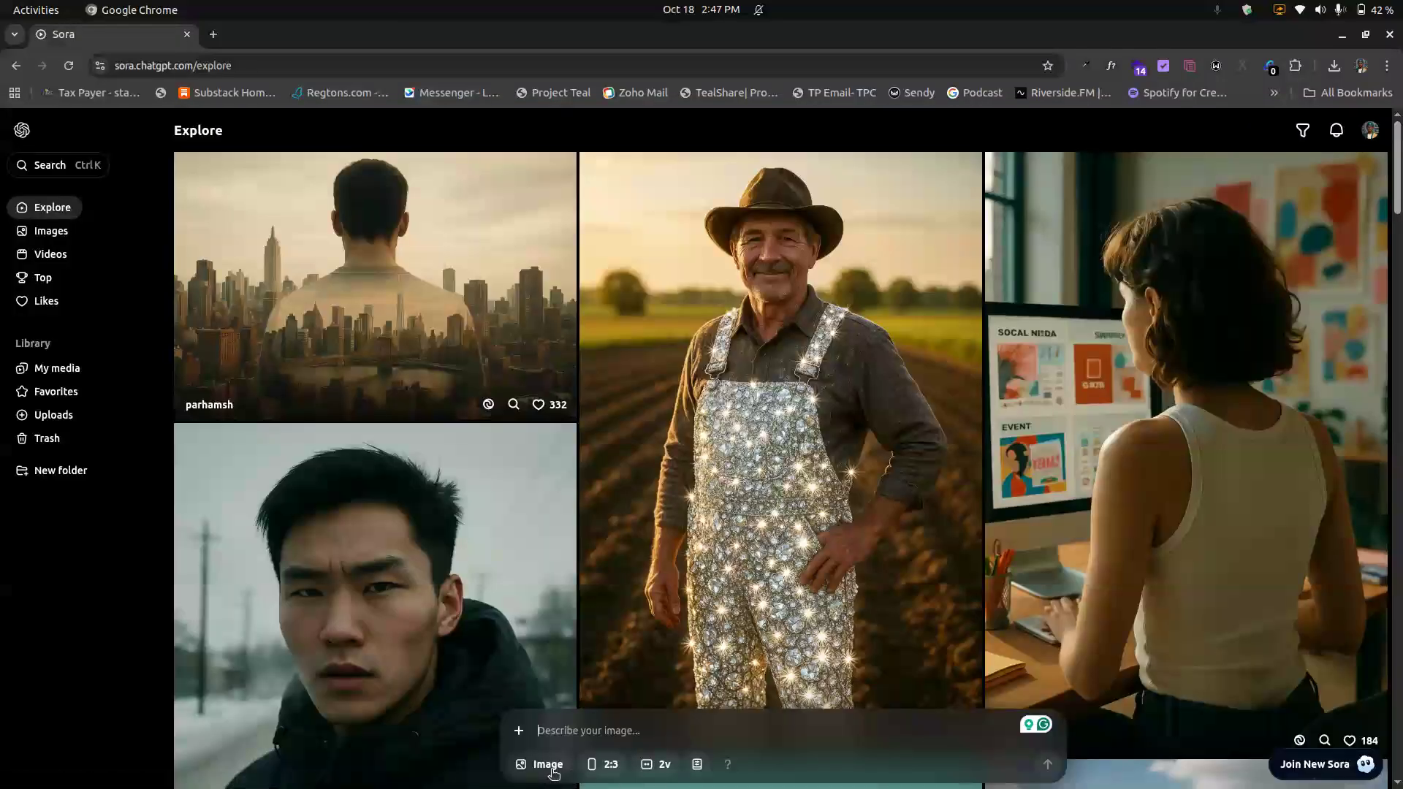
Step: Generate an image from the prompt 'create an image of a student learning to use an AI'
click(552, 768)
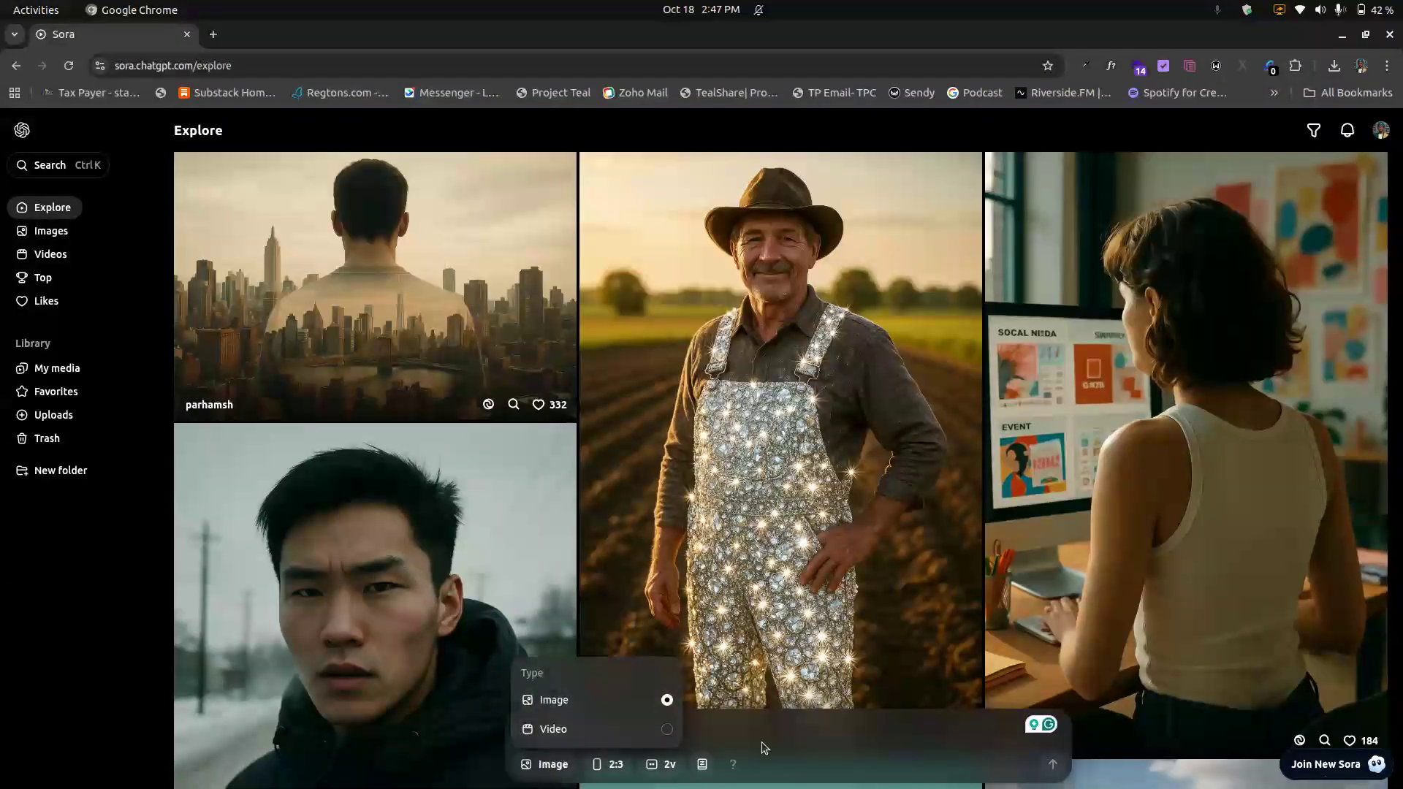
click(711, 730)
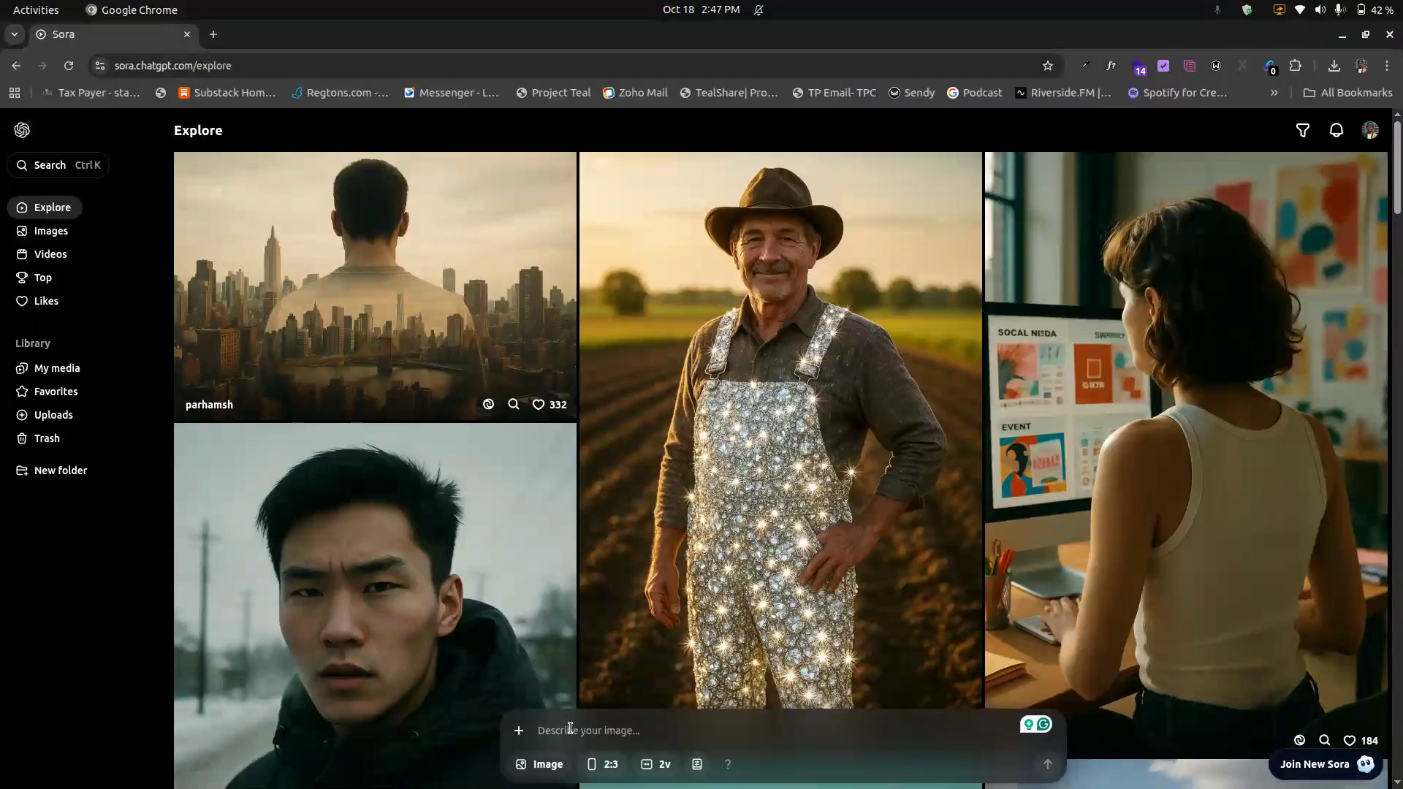
text(create a)
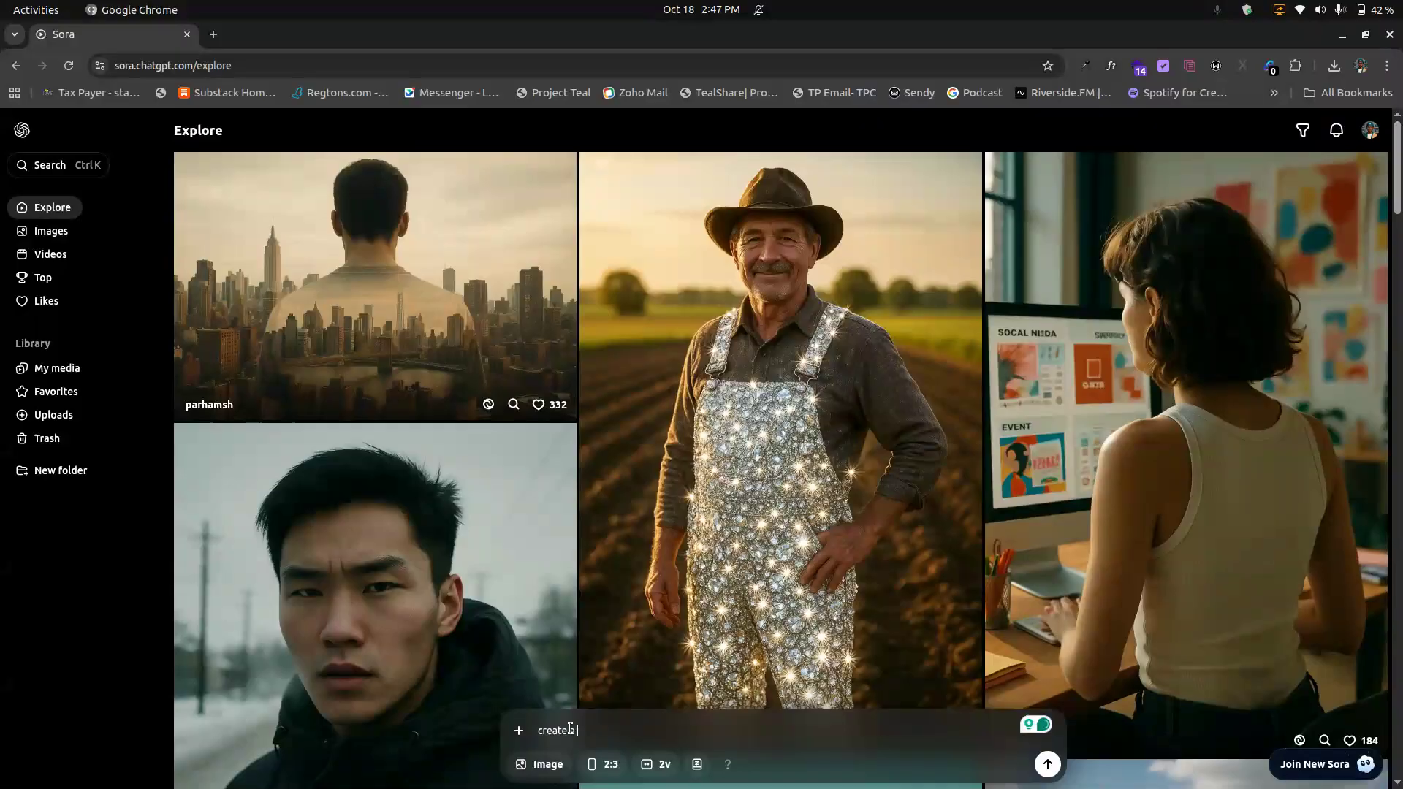
key(BackSpace)
text(n image of a student learning)
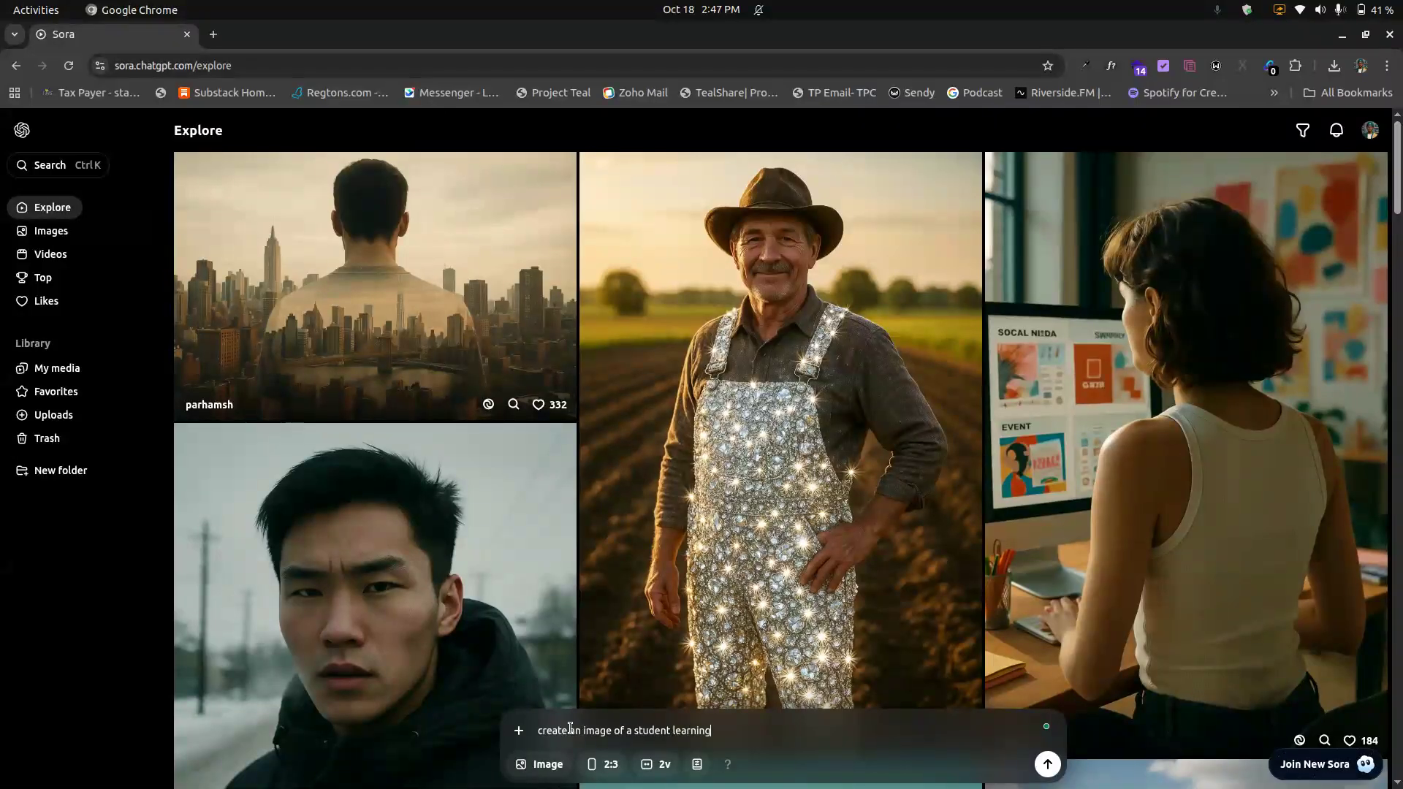
text( to use an AI)
key(Return)
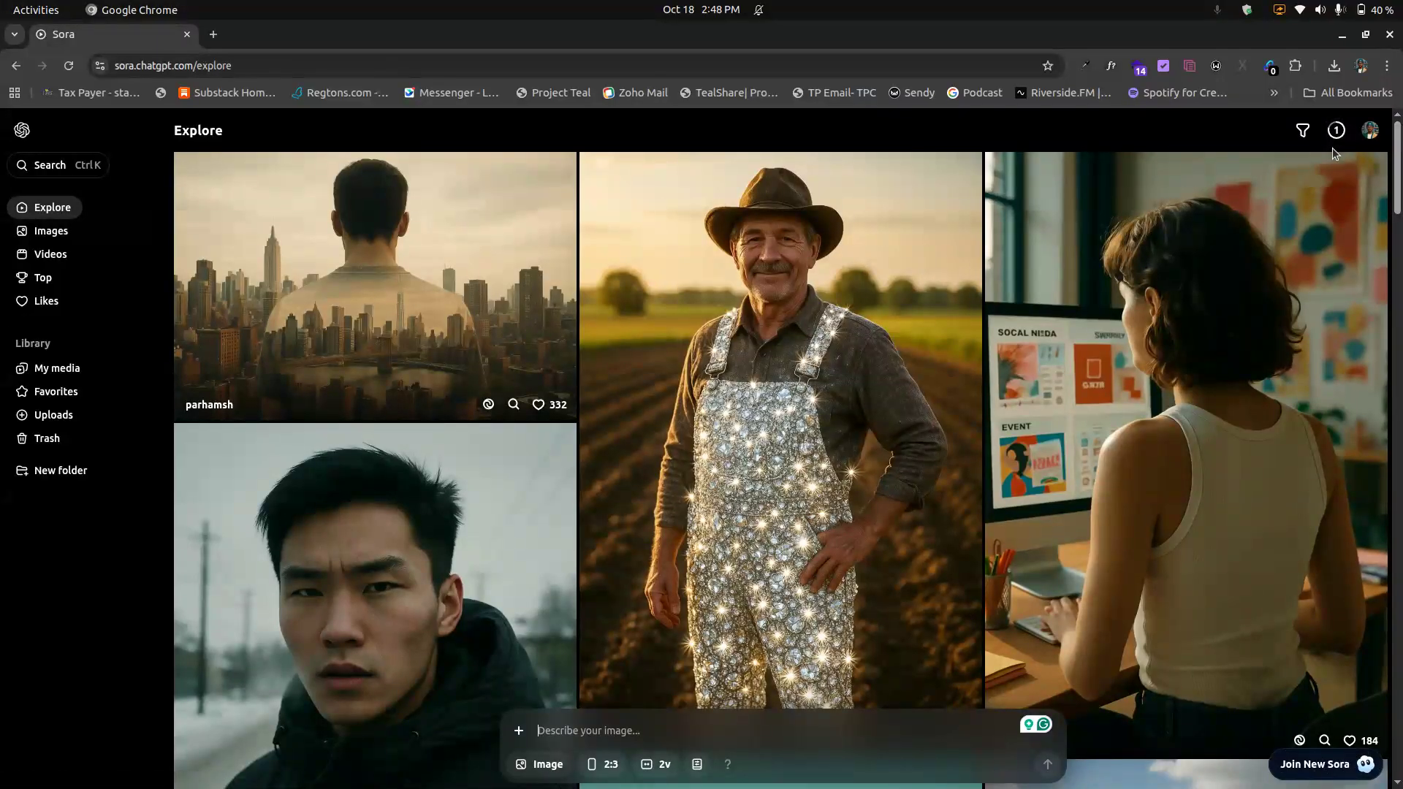
Step: Open the generated student images, view their prompt editor, and return to the Explore feed
scroll(1219, 312, down, 5)
scroll(1219, 312, up, 5)
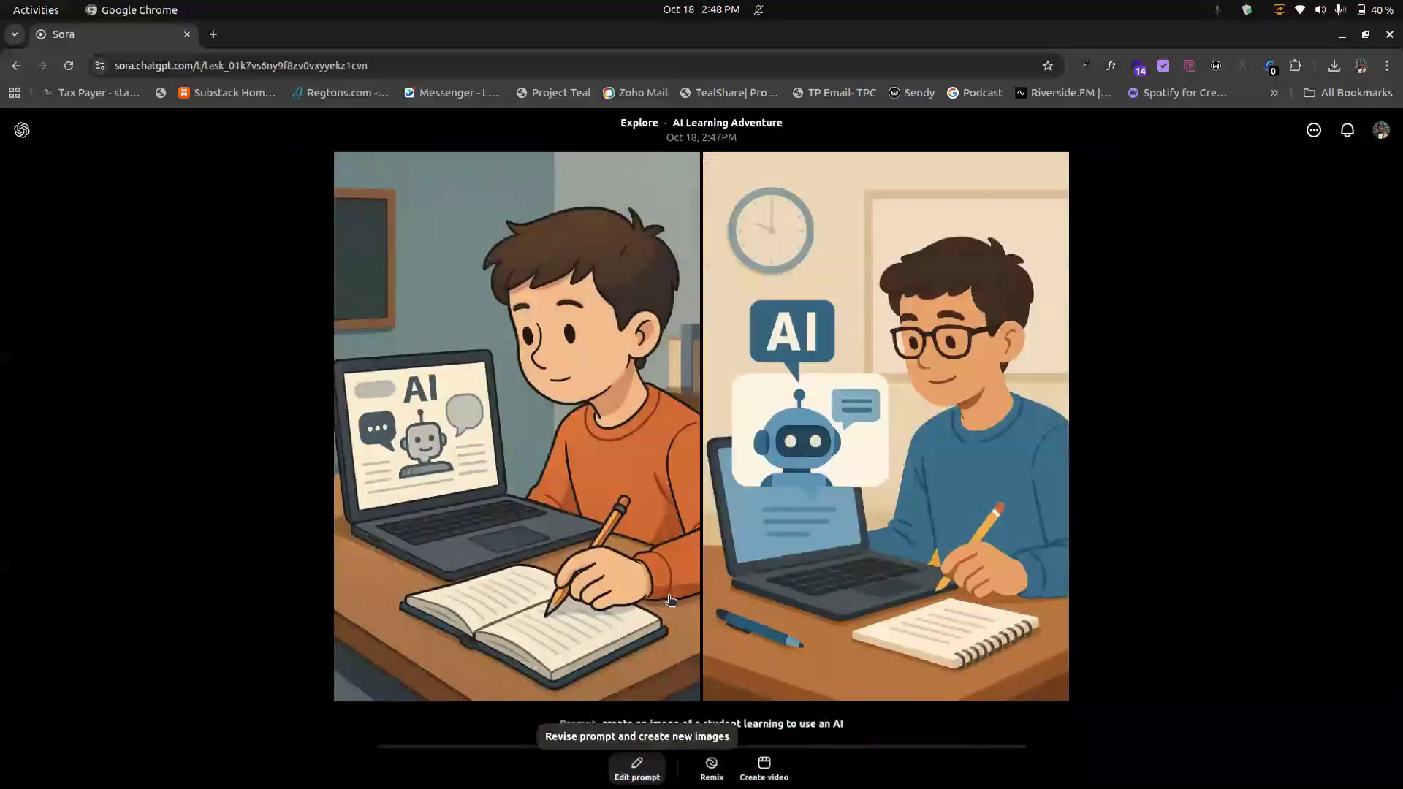
click(636, 769)
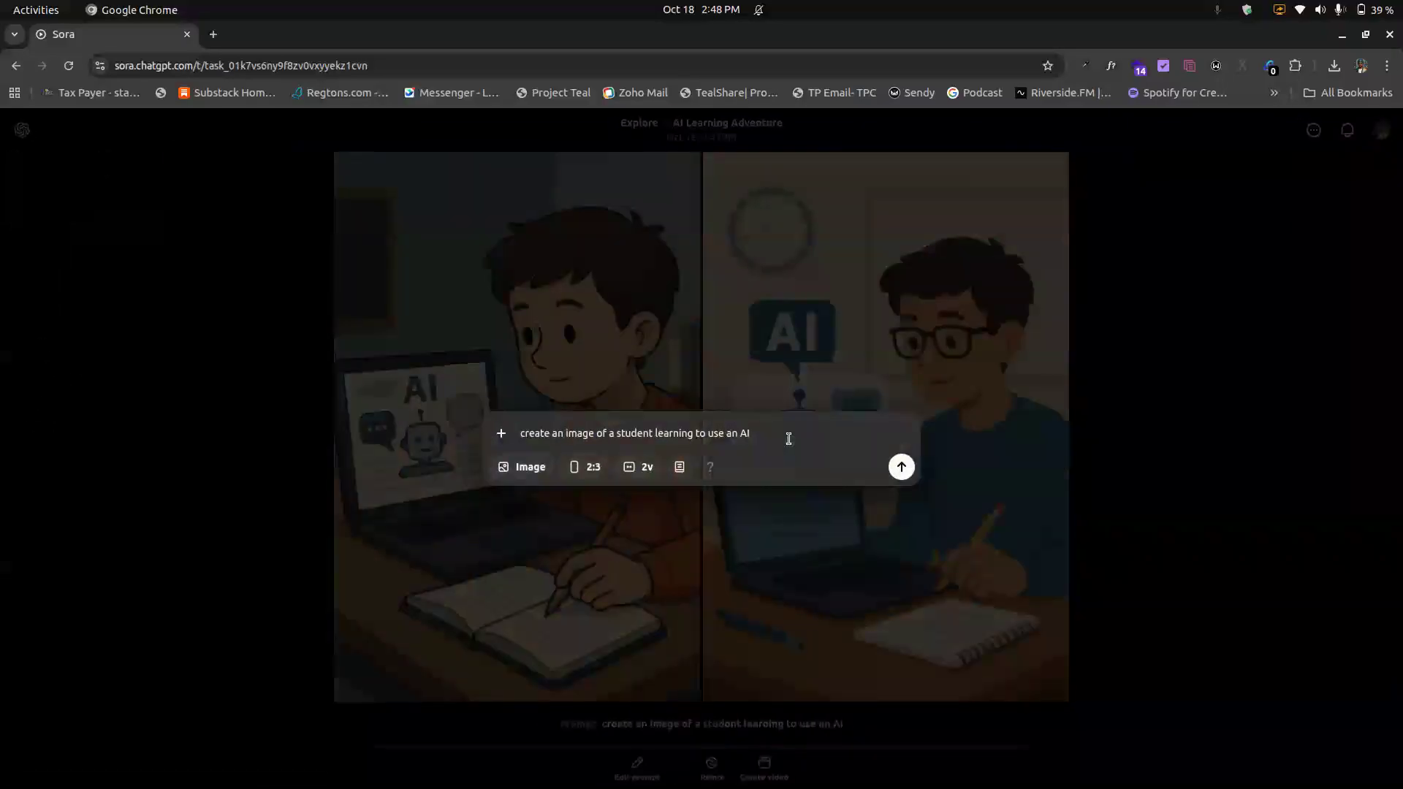
click(961, 448)
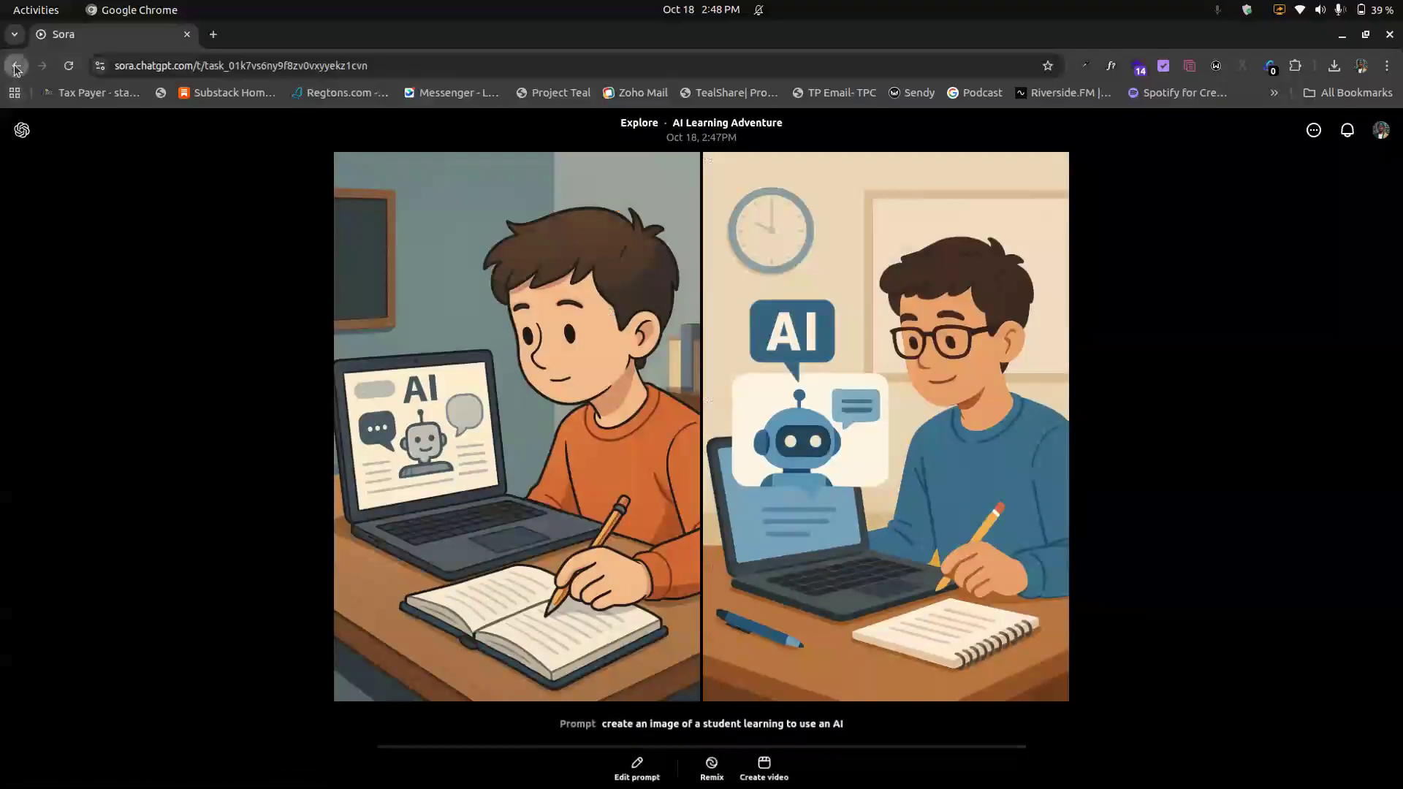
click(15, 67)
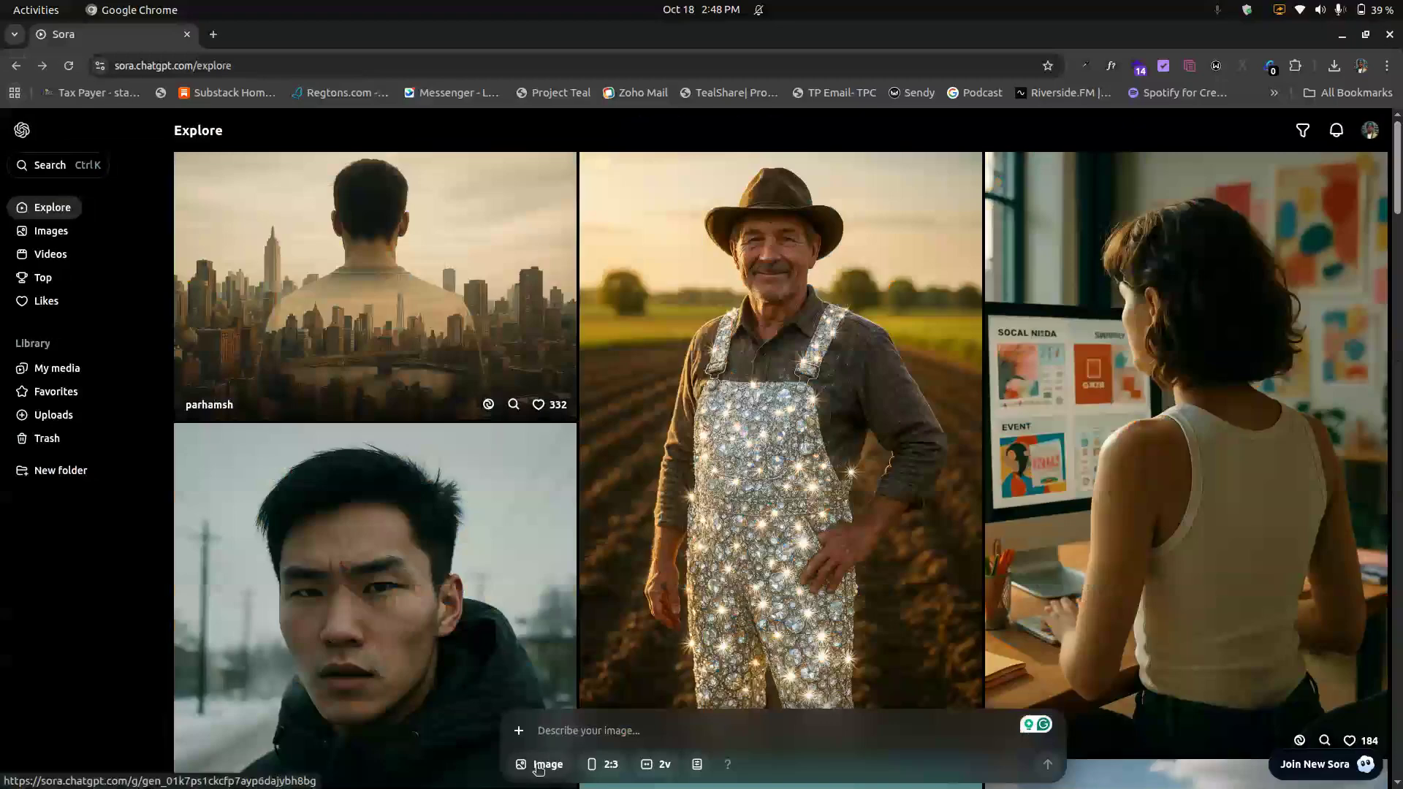
Step: Start renaming the WhatsApp image file in the Downloads folder
click(541, 765)
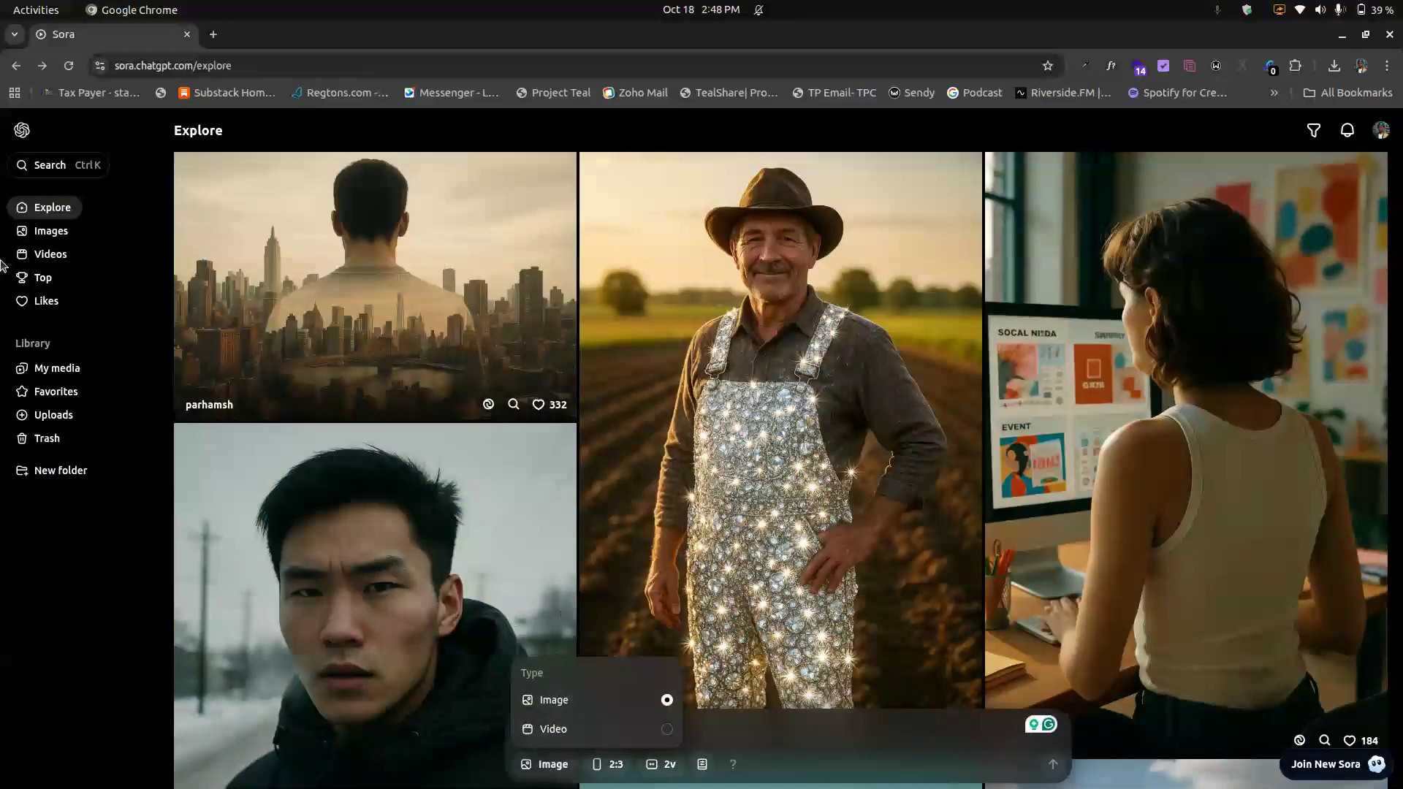
mouse_move(2, 265)
click(24, 92)
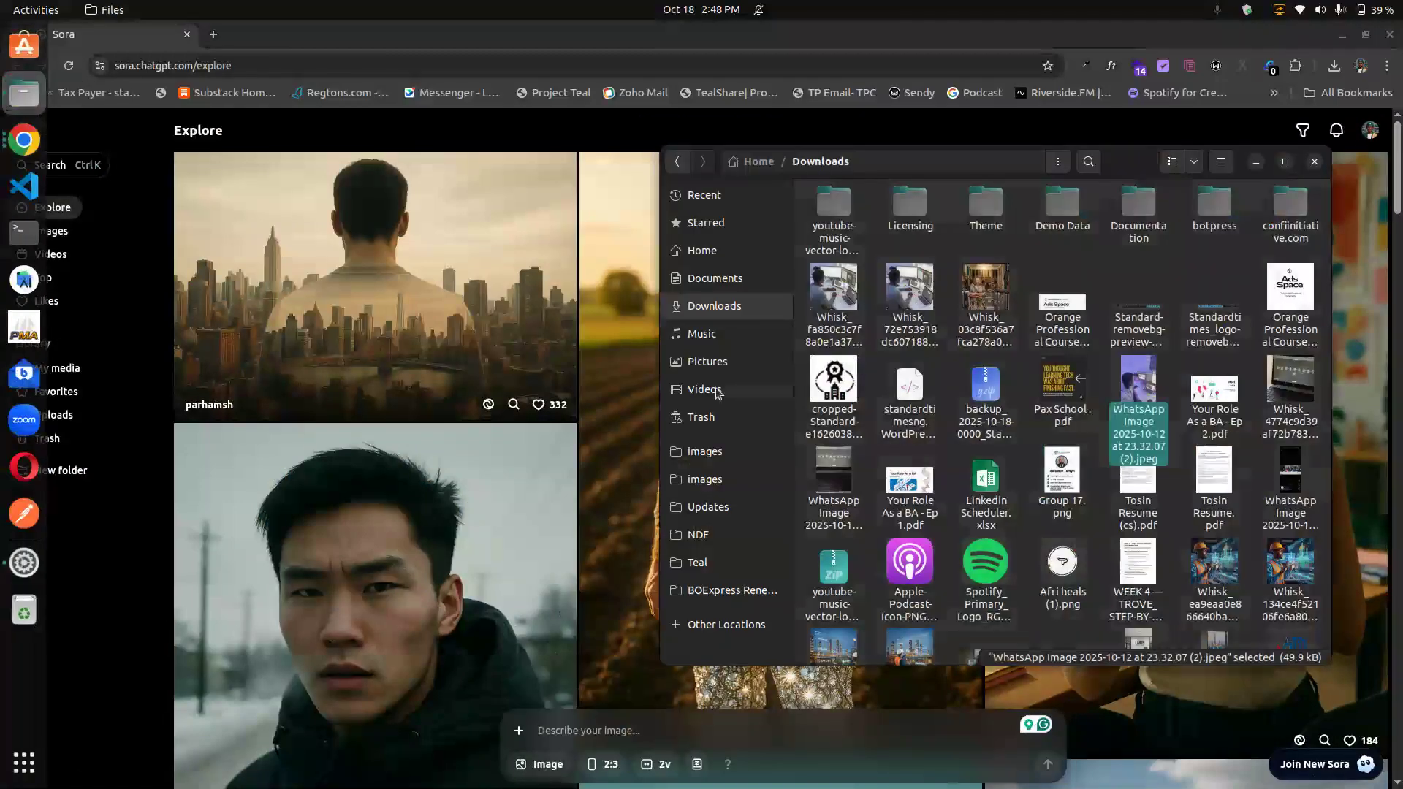
right_click(1135, 404)
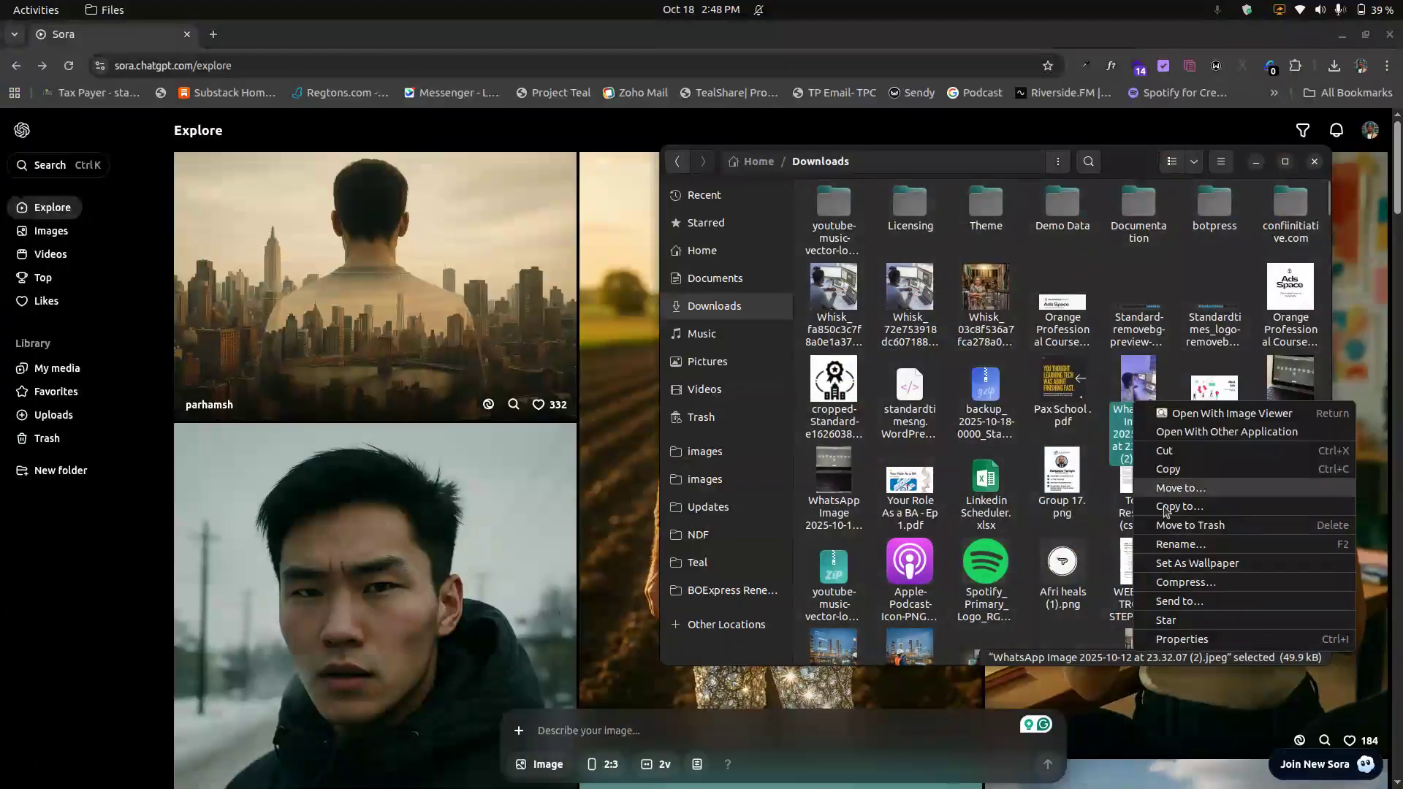
click(1174, 544)
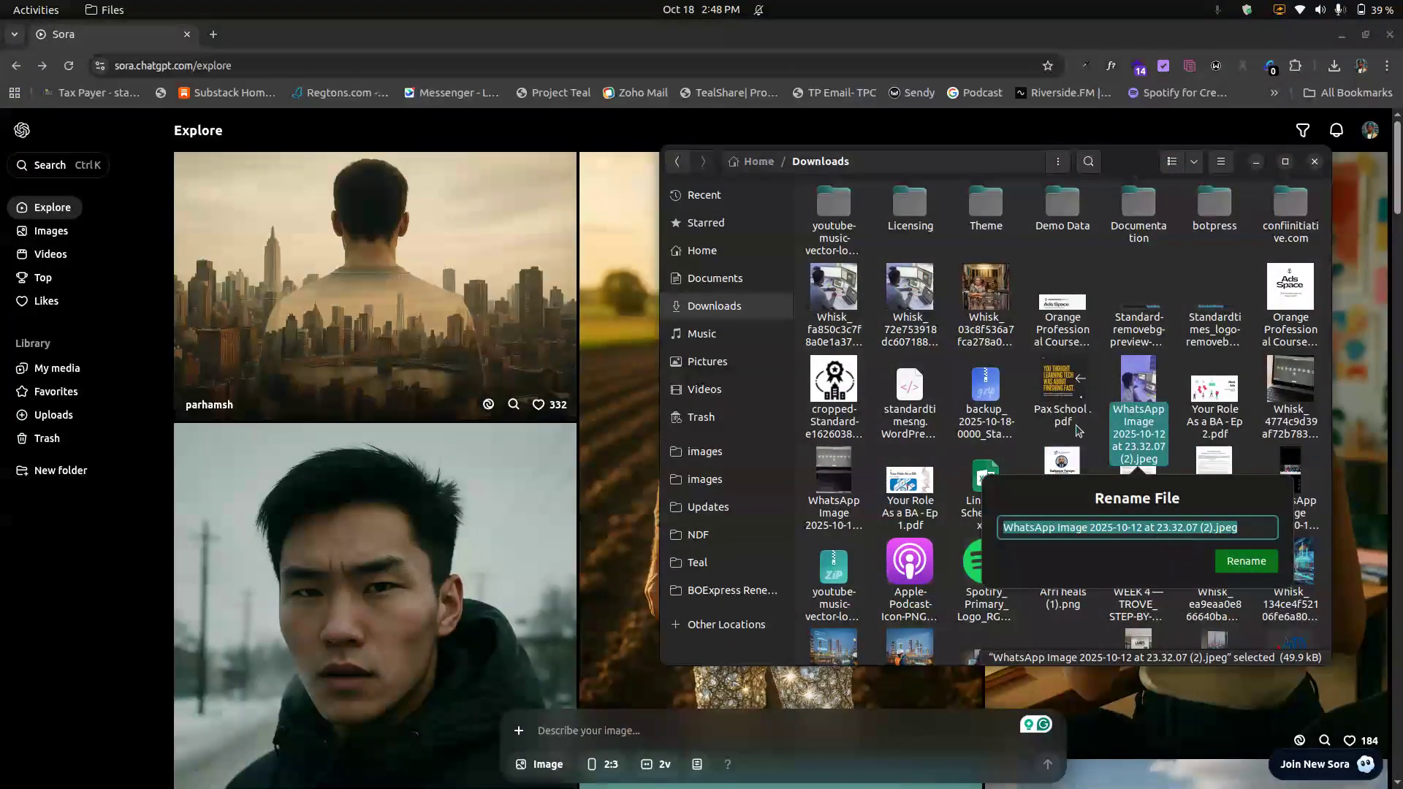
Step: Upload the file 'WhatsApp Image 2025-10-12 at 23.32.07 (2).jpeg' from Downloads as a reference image in the prompt box
click(523, 731)
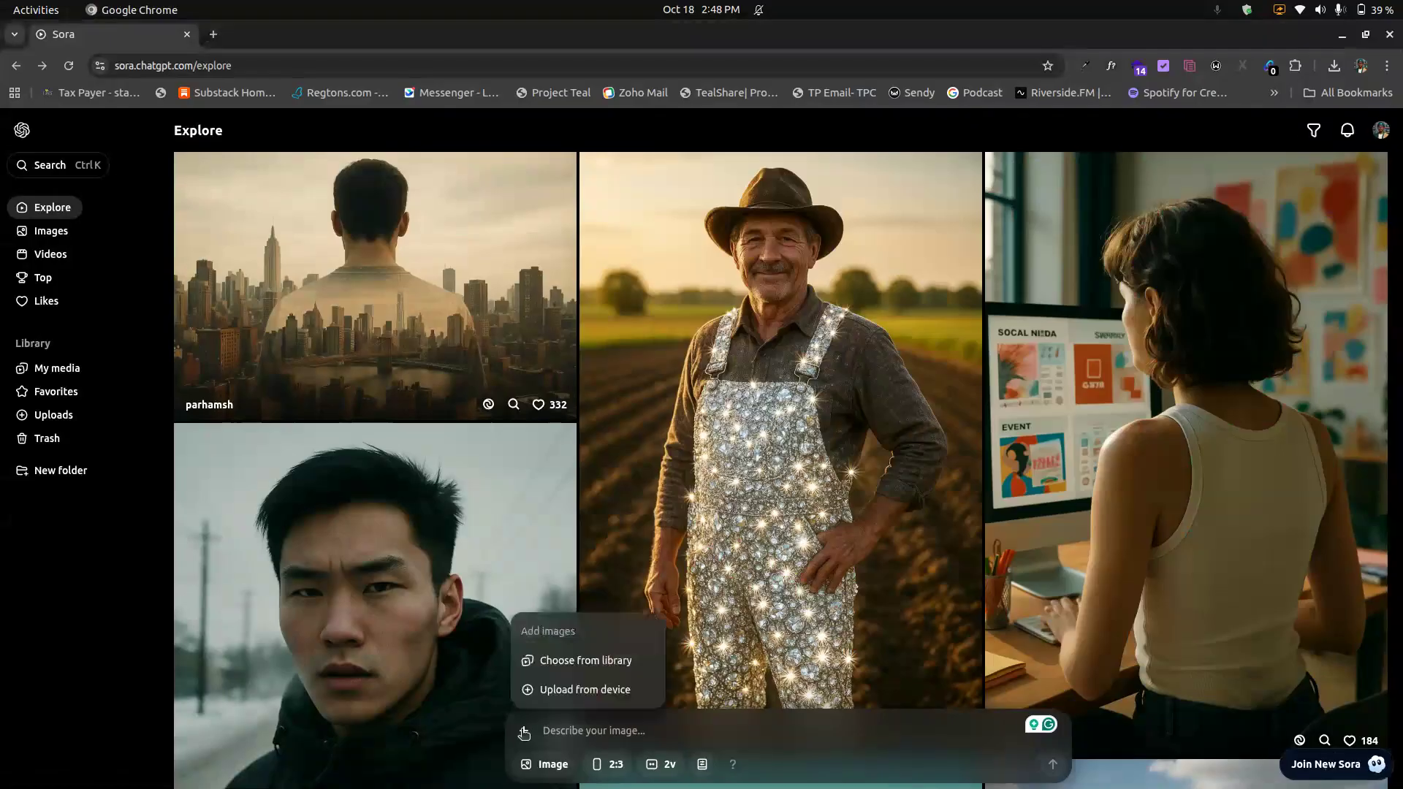
click(570, 690)
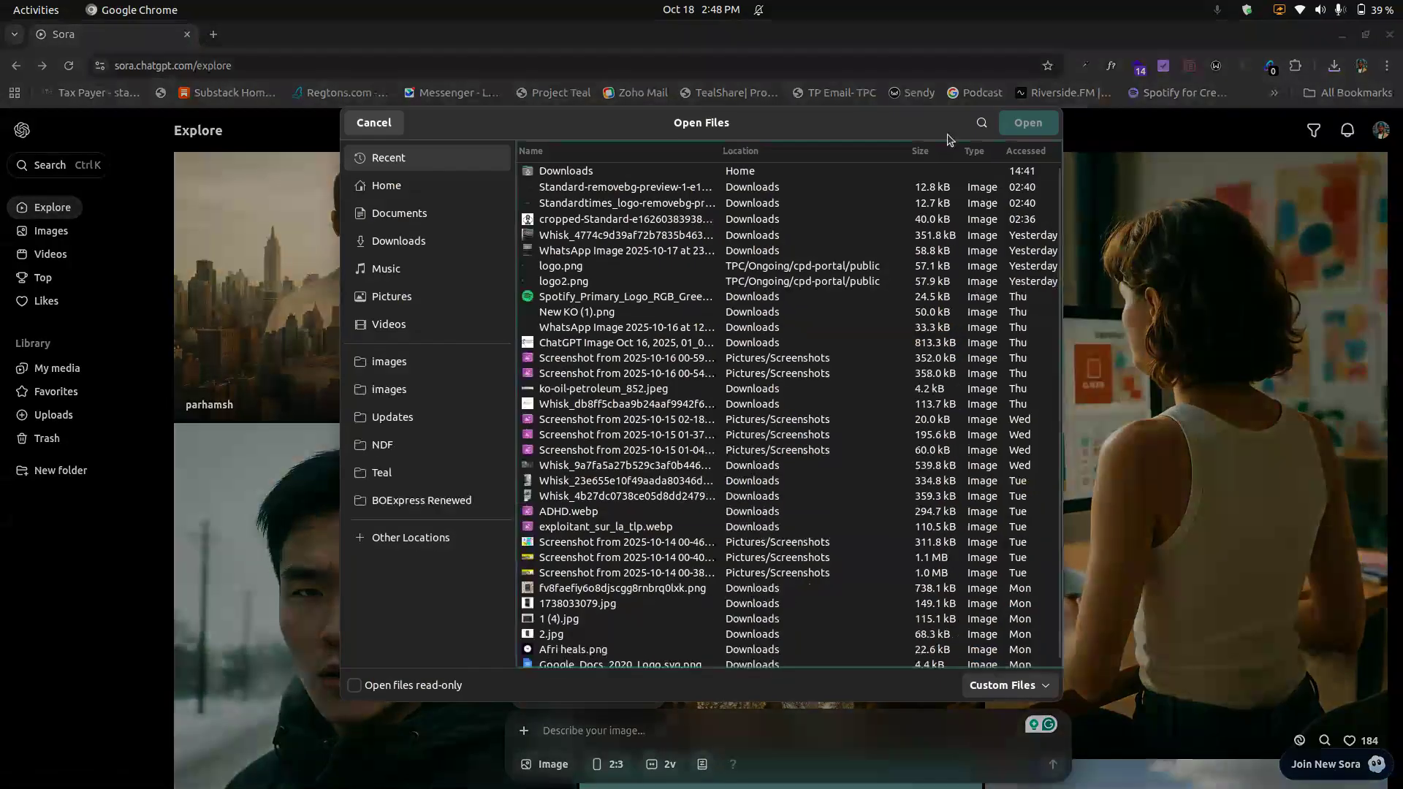
click(982, 124)
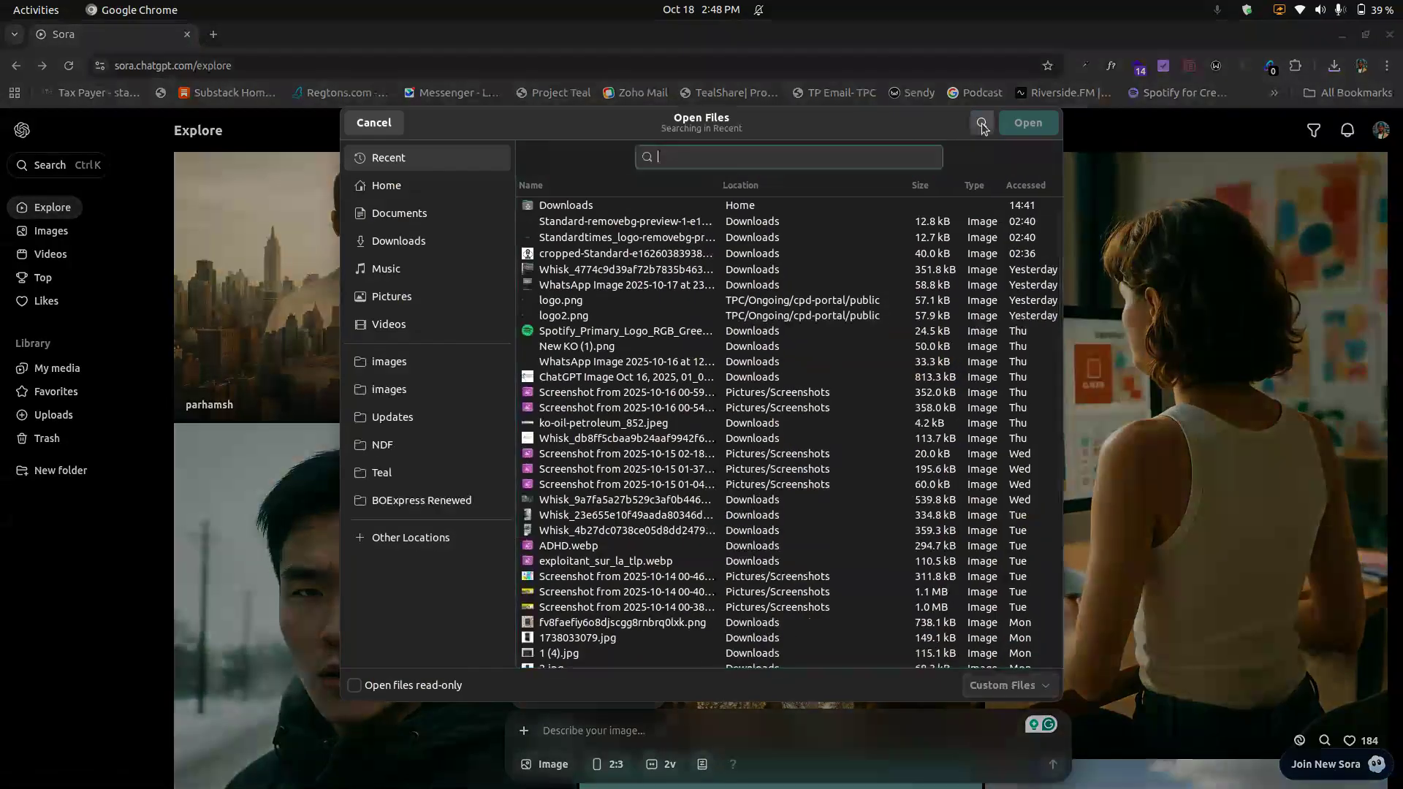
text(WhatsApp Image 2025-10-12 at 23.32.07 (2).jpeg)
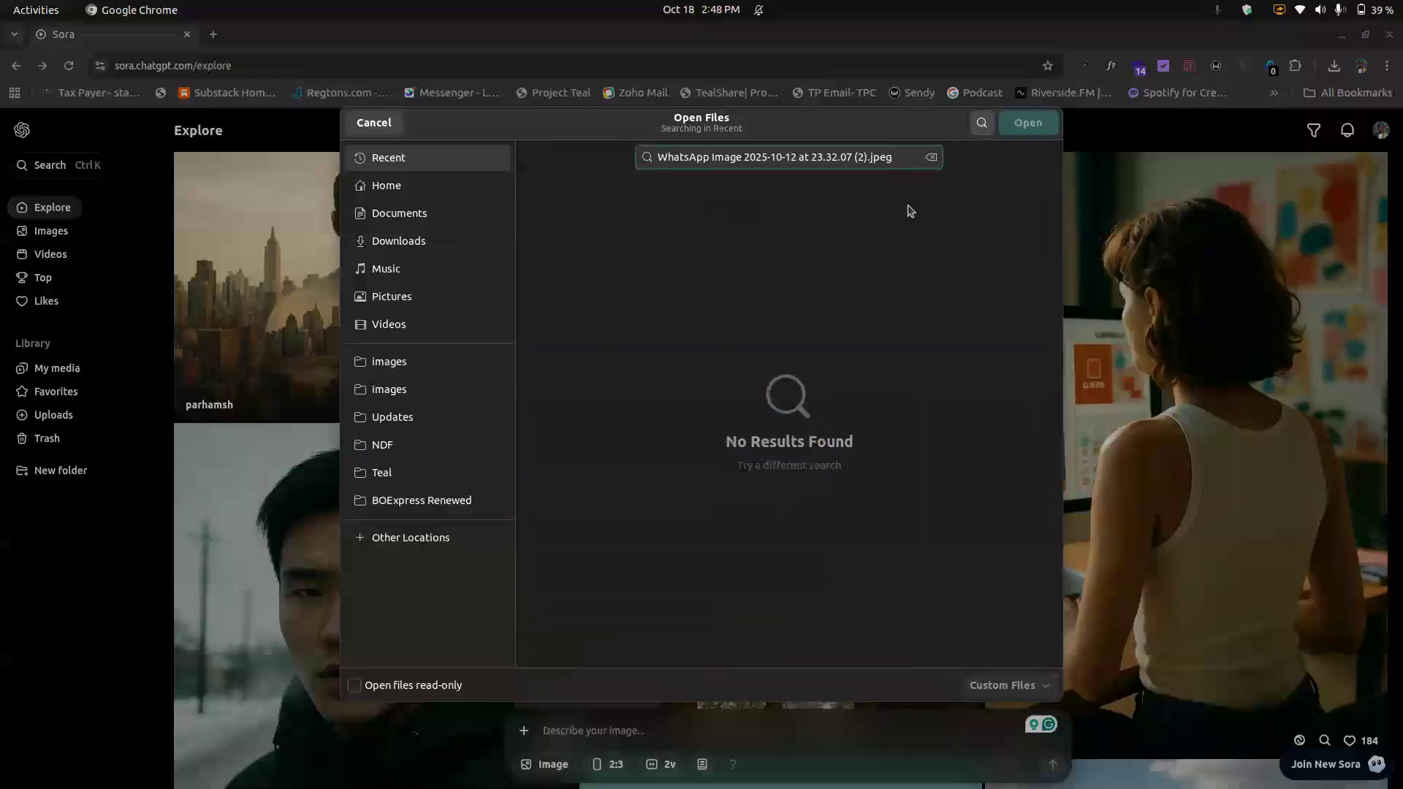
click(435, 243)
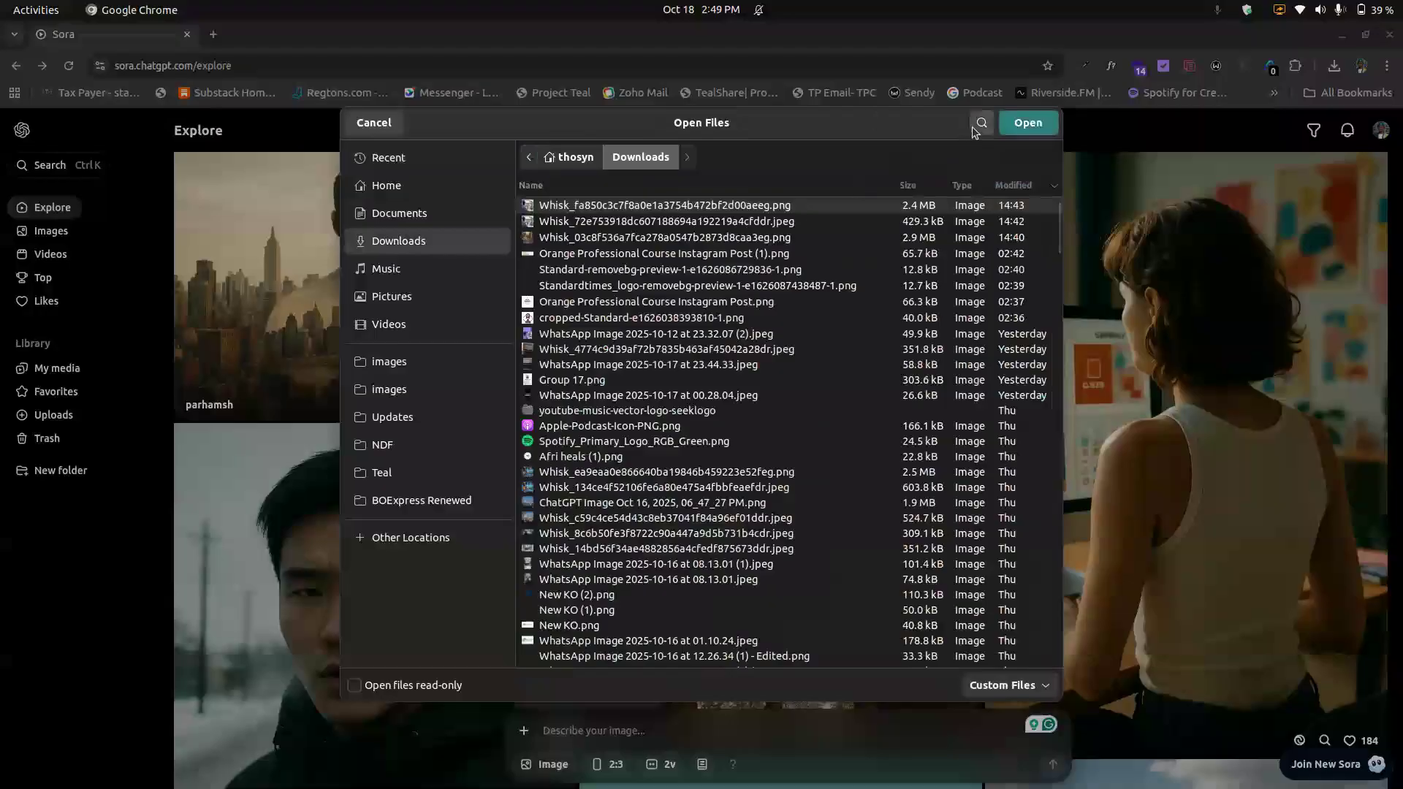
text(WhatsApp Image 2025-10-12 at 23.32.07 (2).jpeg)
click(865, 209)
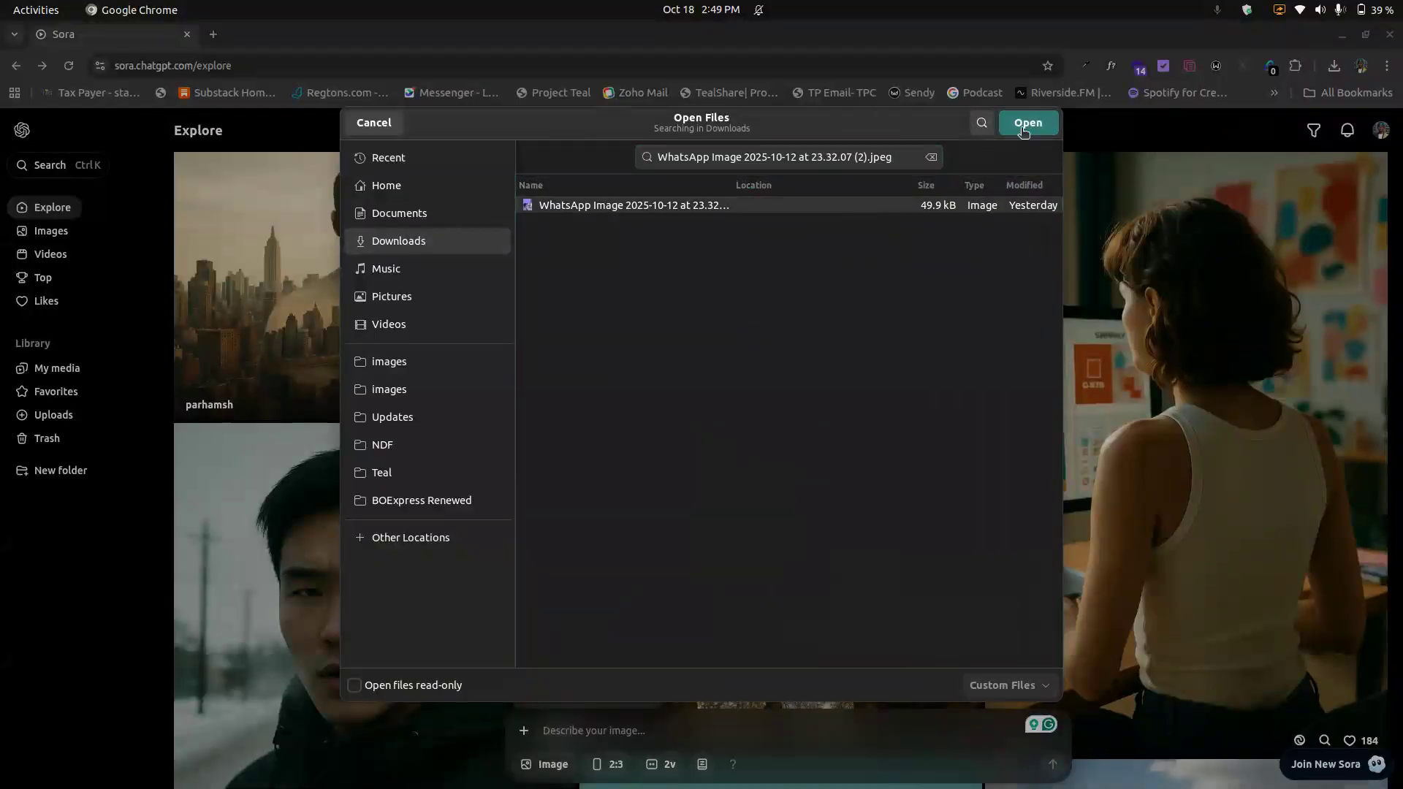
key(Return)
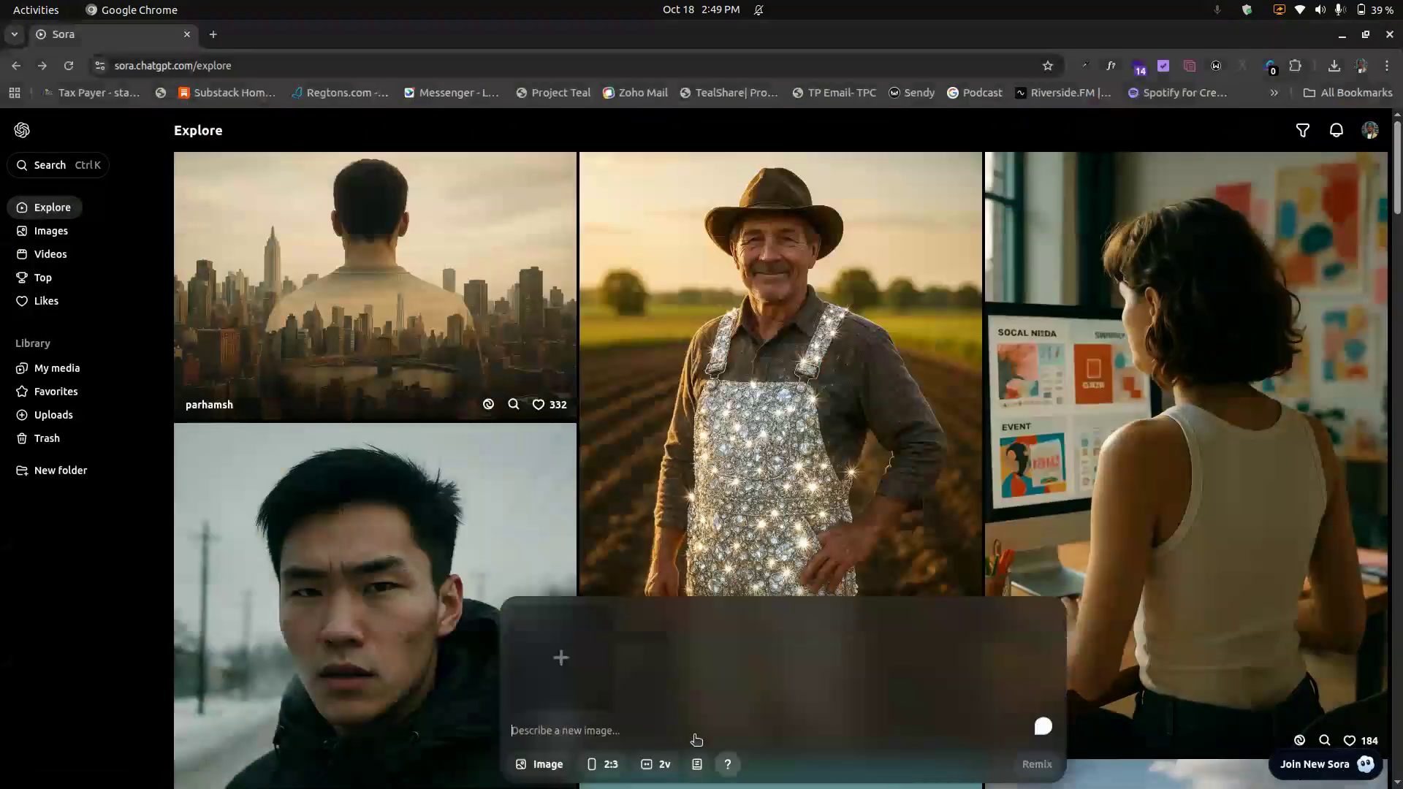
Step: Write the prompt 'recreate the image and change the outfit to a grey color long sleeve swaetshirt'
text(rec)
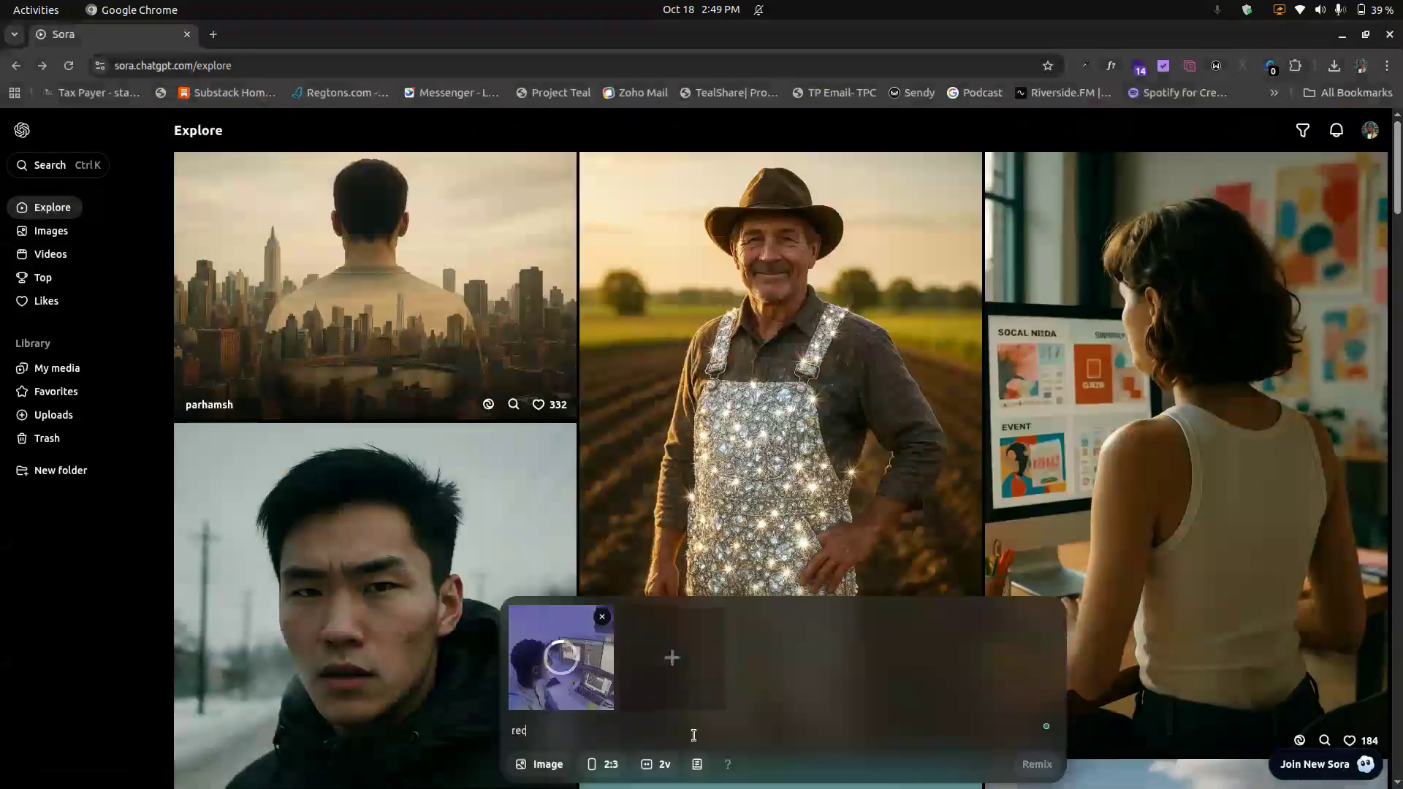
text(reate the image)
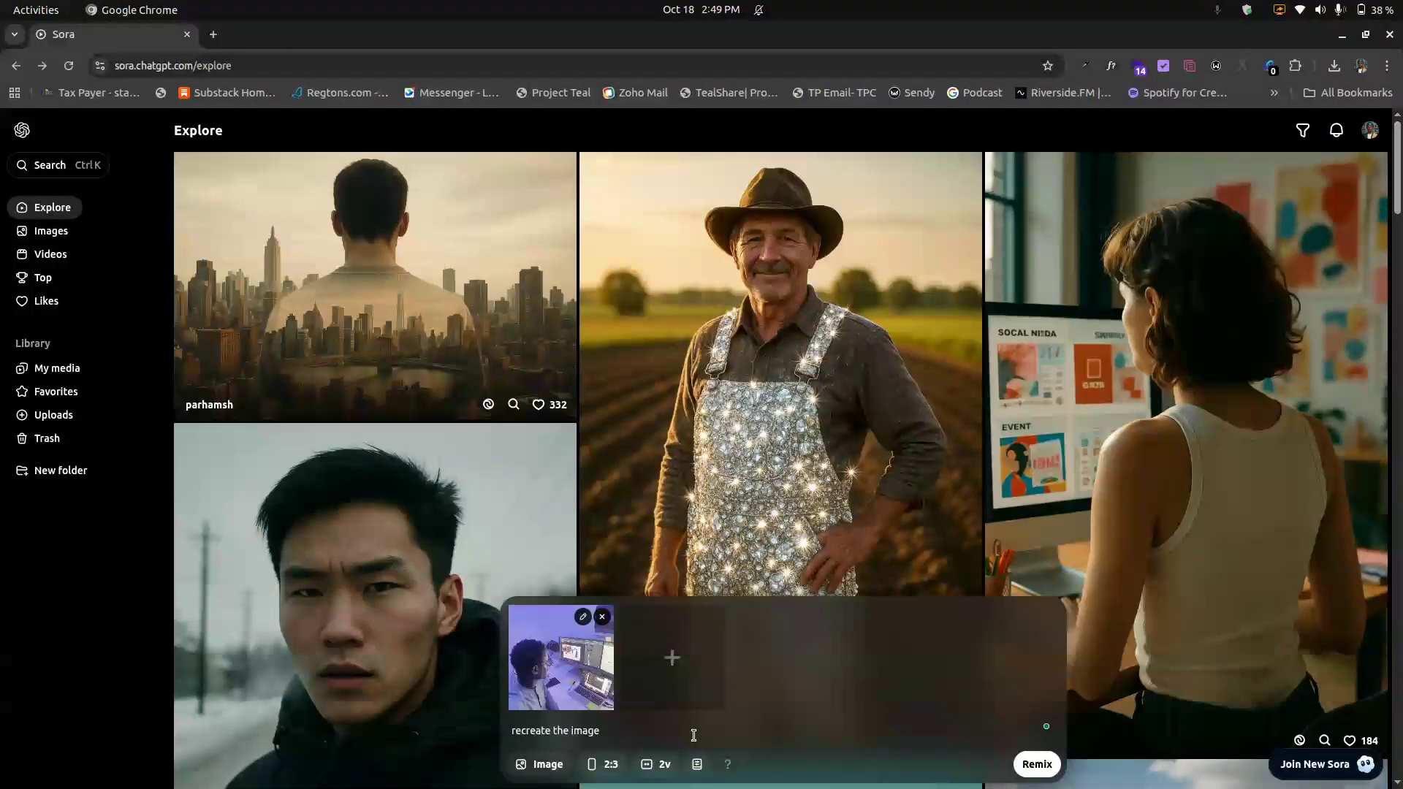
text( and change the outfit to a )
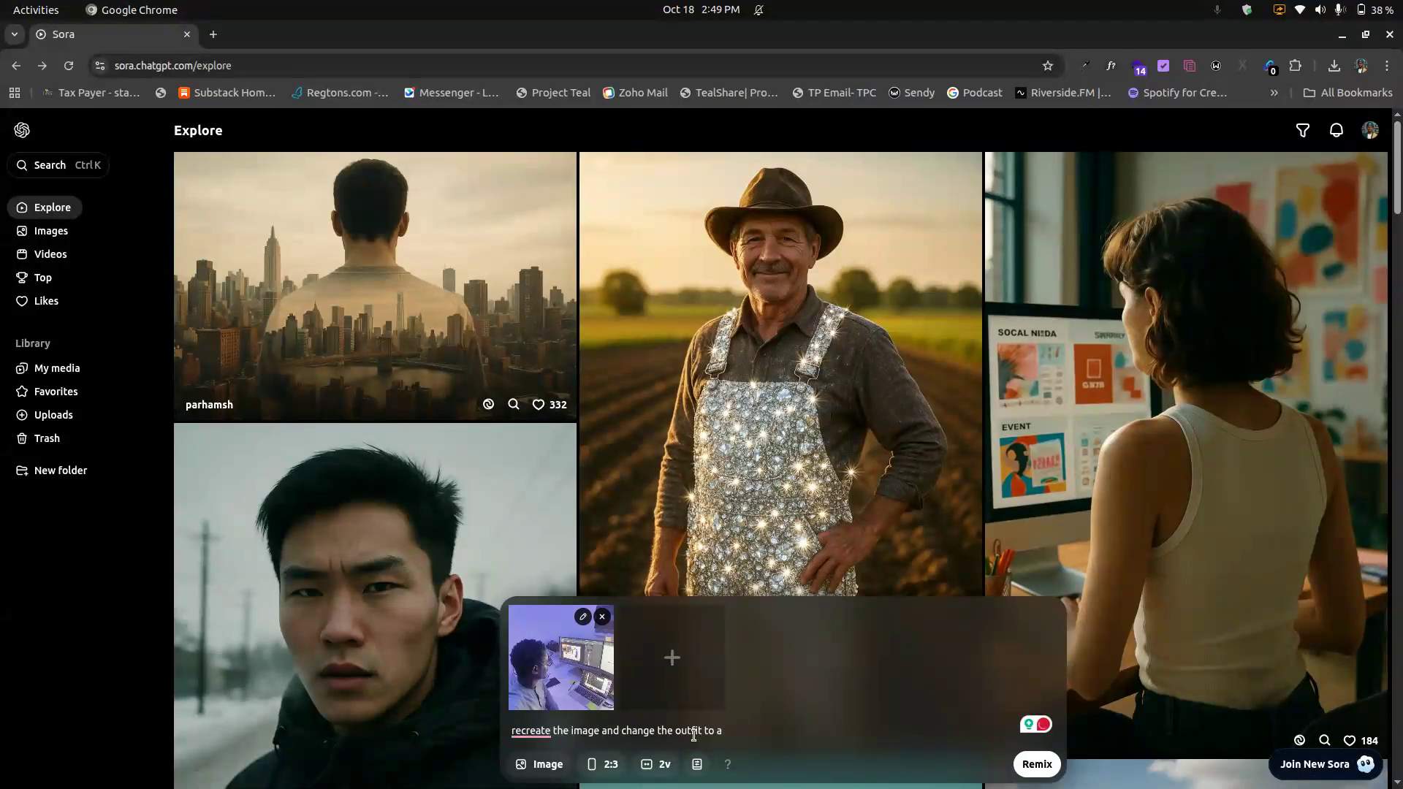
text(grey color long sleeve swae)
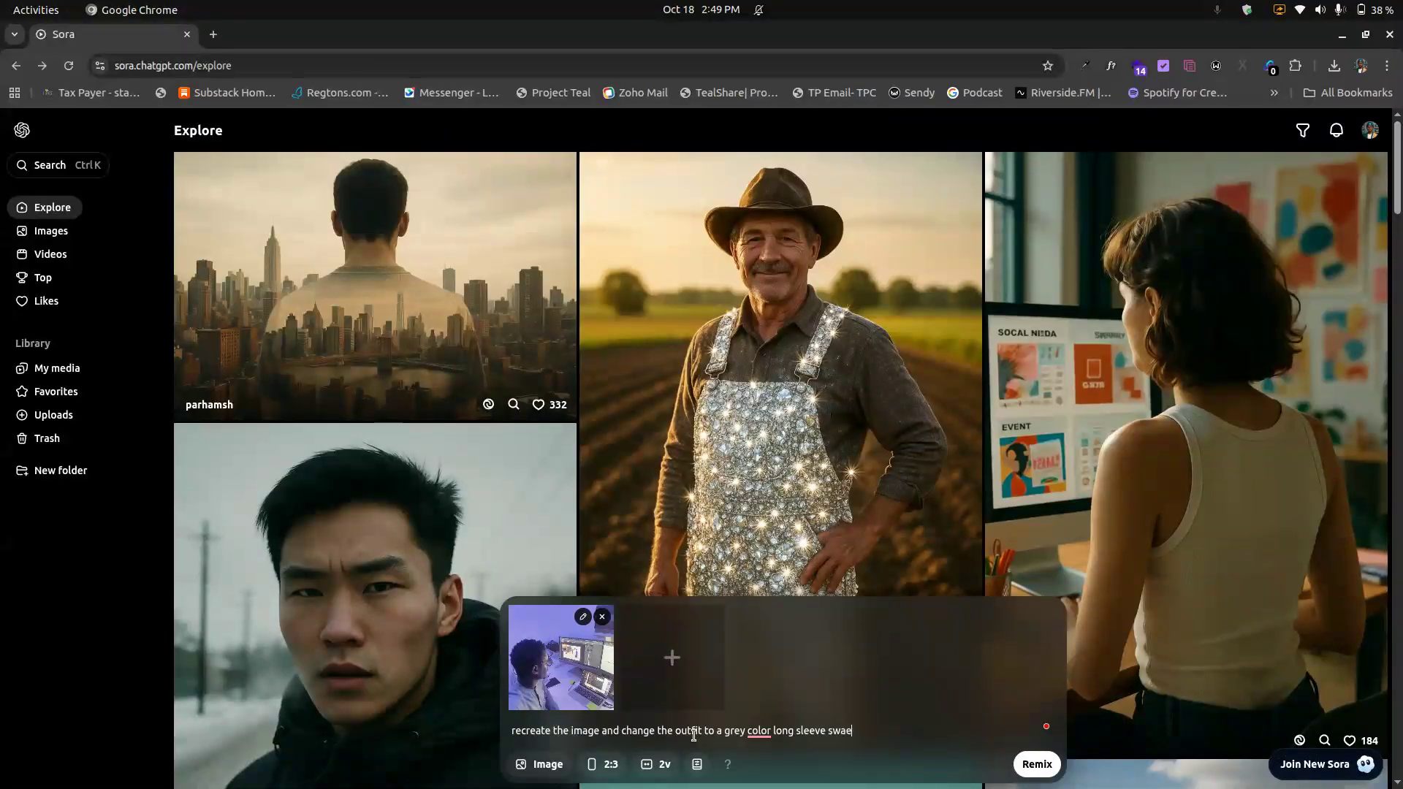
text(tshirt)
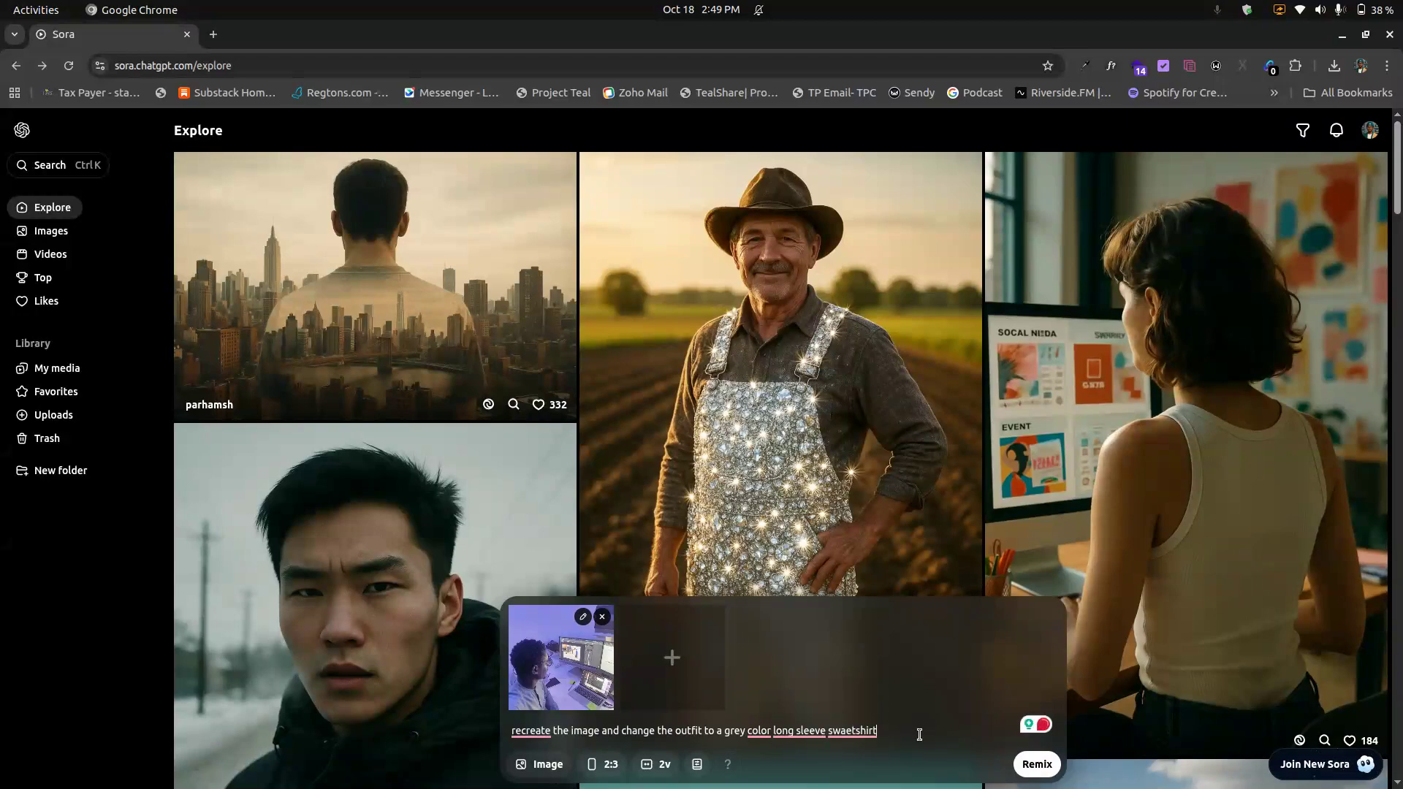
Step: Set the aspect ratio to 1:1 and submit the remix
click(600, 763)
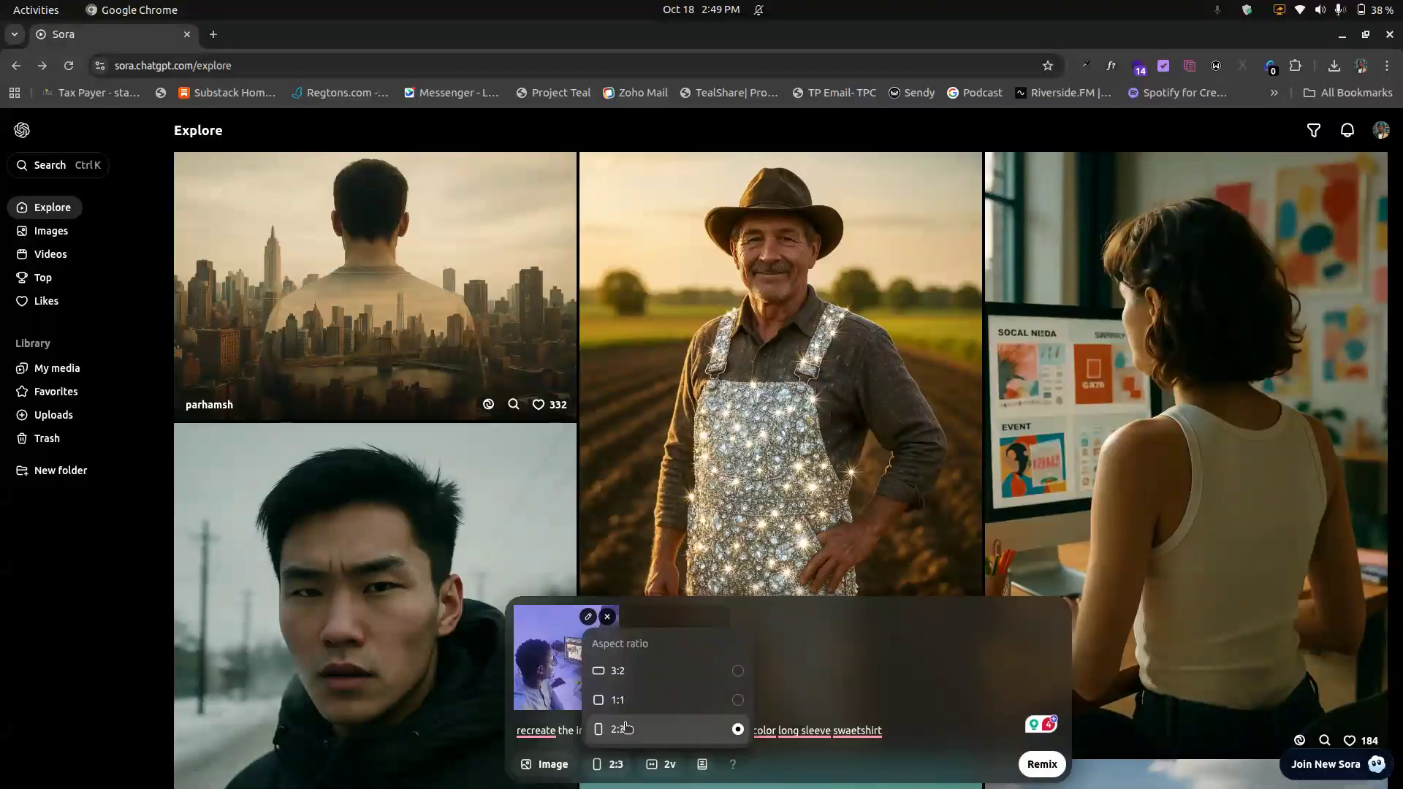
click(644, 700)
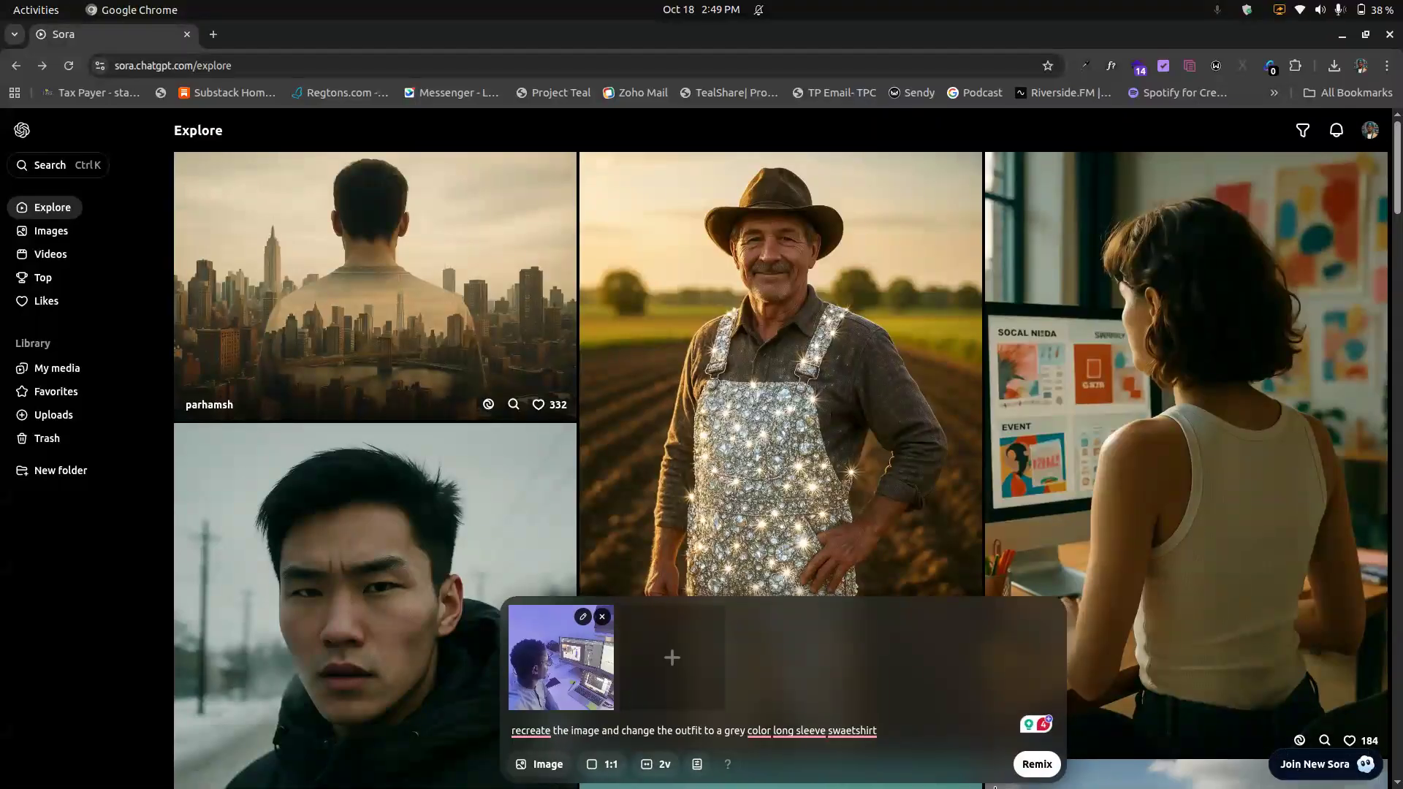
click(1044, 773)
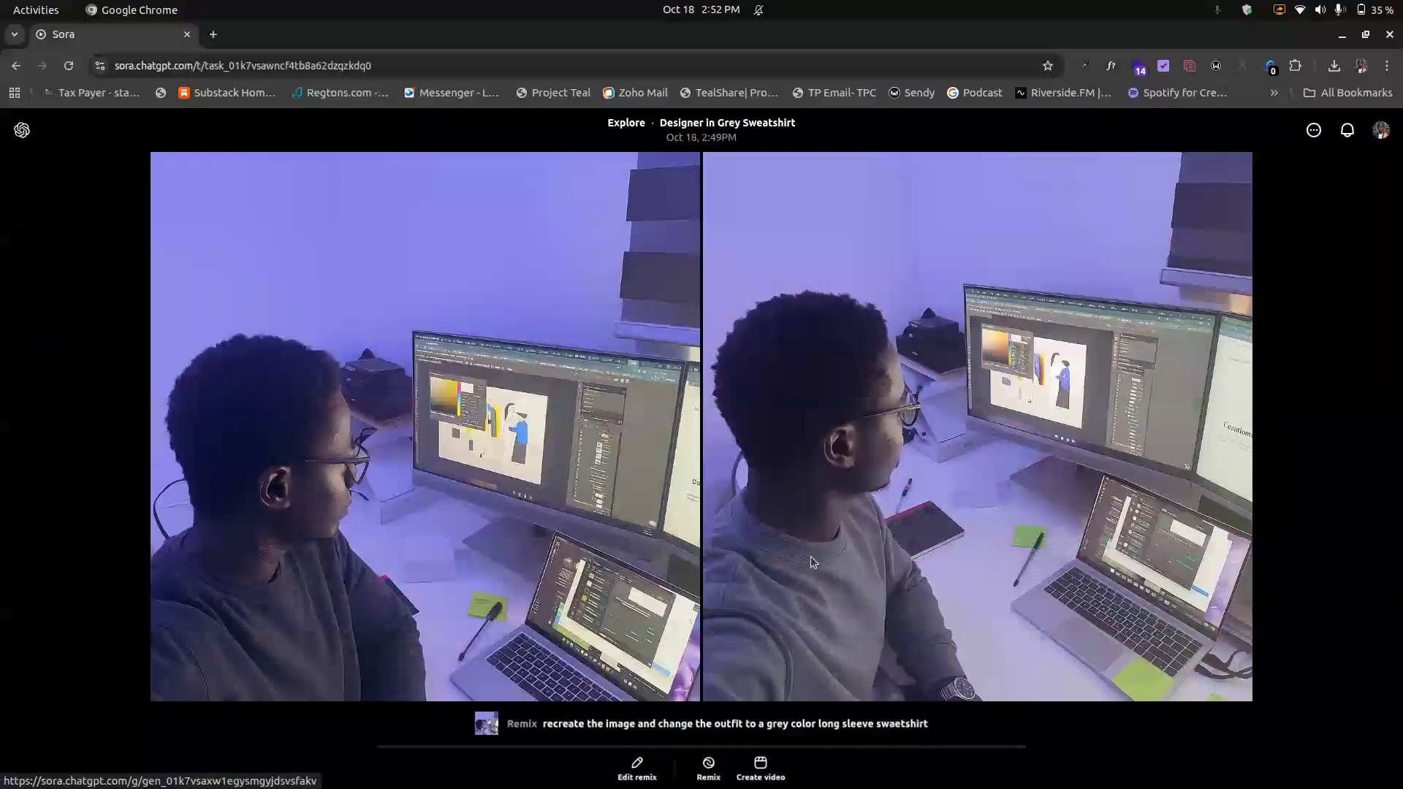
Step: Open the remix editor for Variation 1, close it, and return to the Explore feed
click(708, 767)
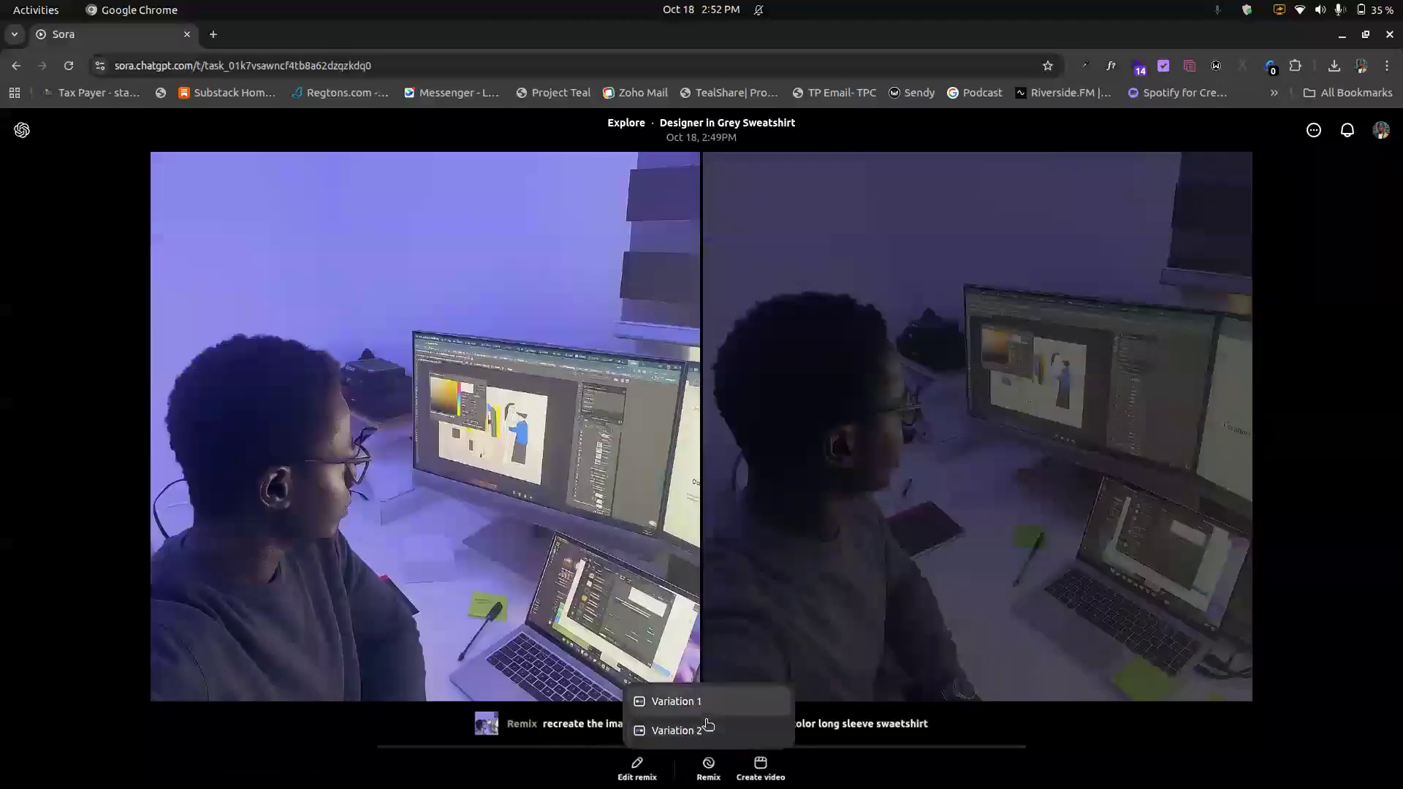
click(708, 713)
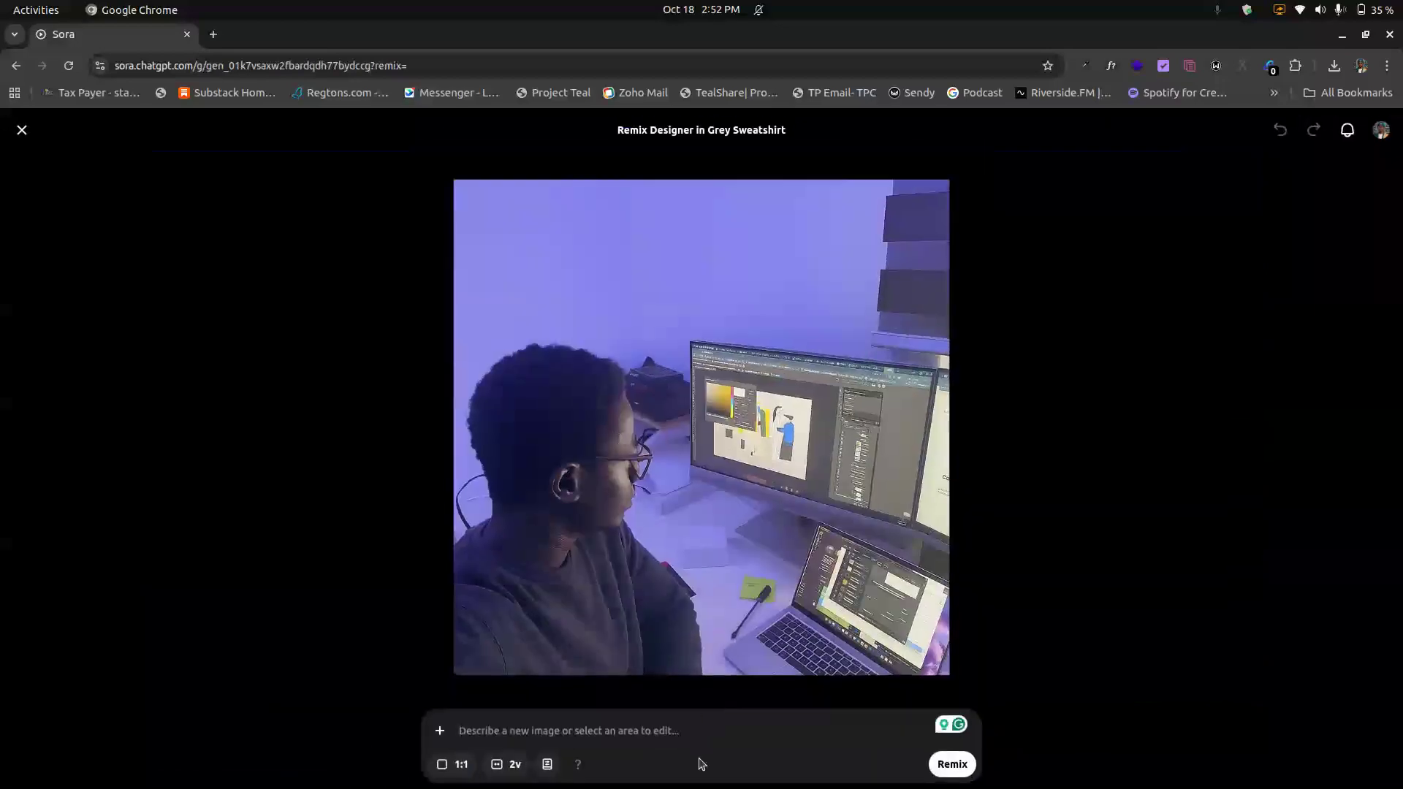
click(28, 142)
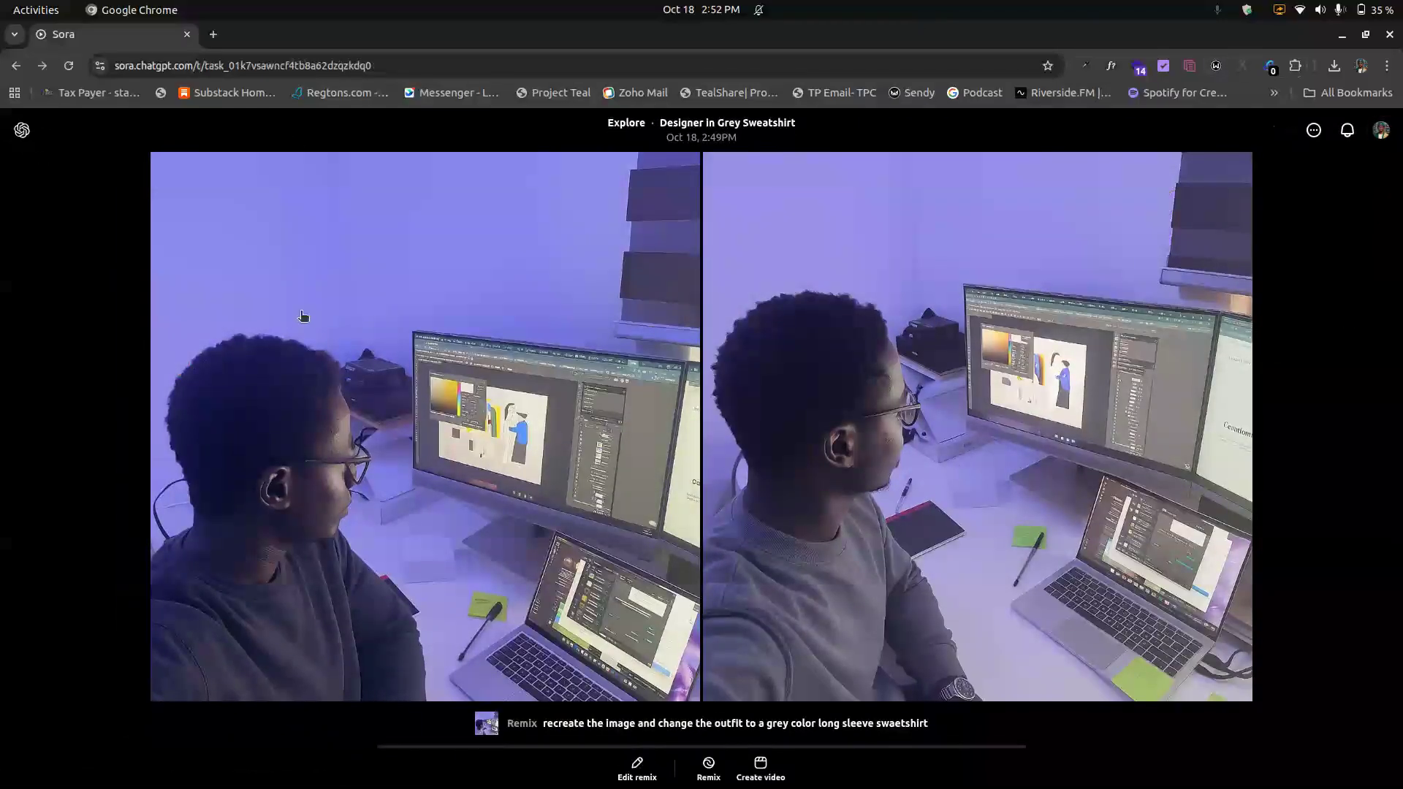
click(16, 65)
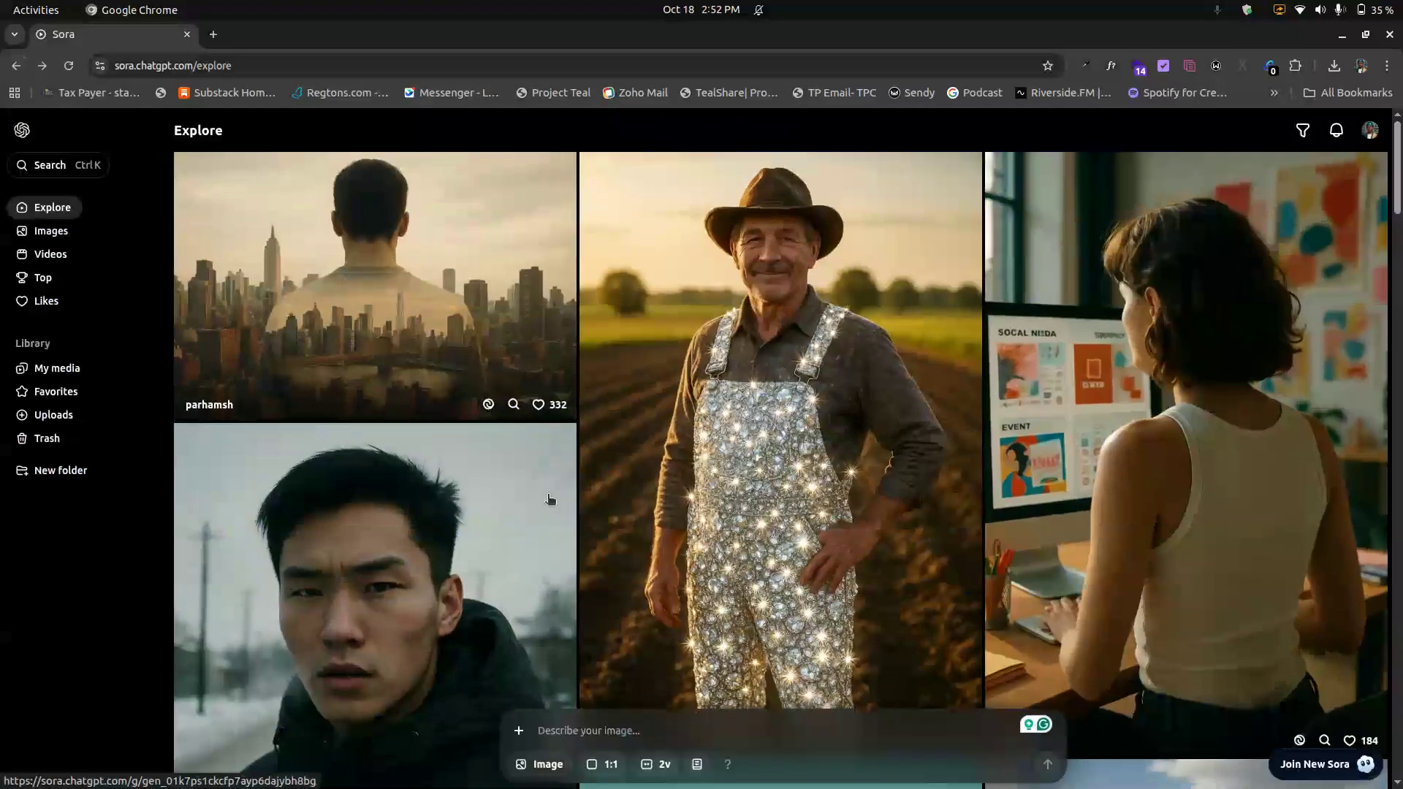
Step: Scroll through the Explore feed to browse other users' images
scroll(549, 499, down, 10)
scroll(549, 499, down, 7)
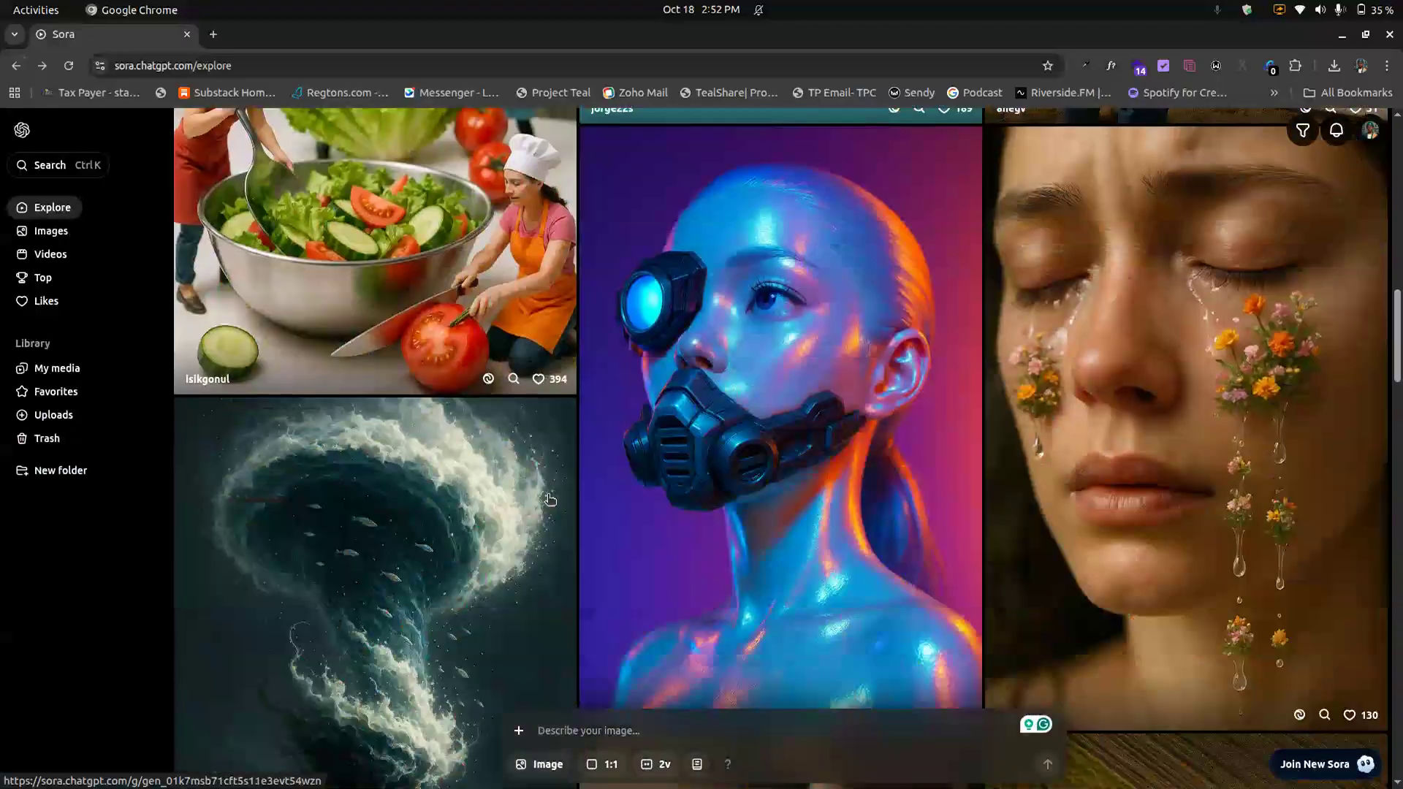
scroll(549, 499, down, 10)
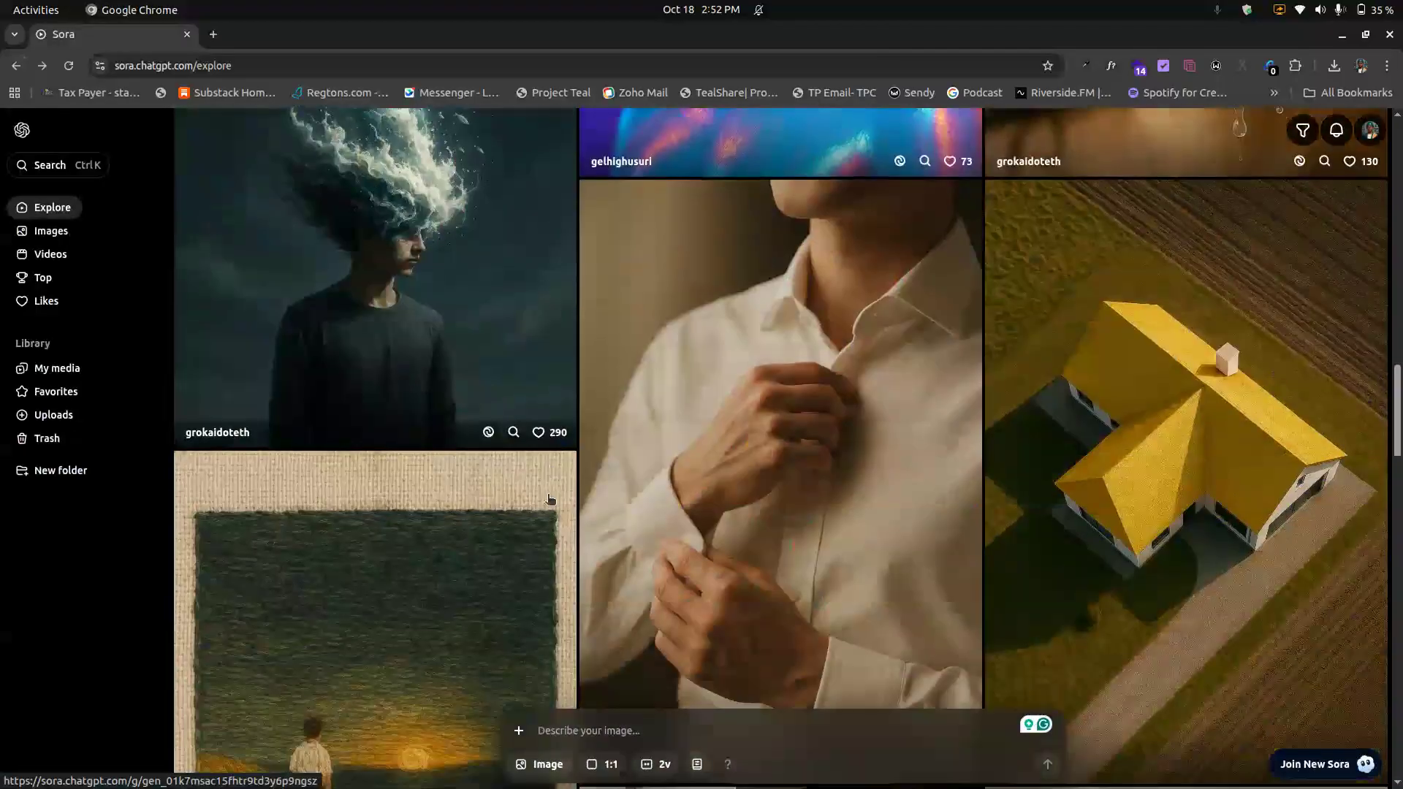
scroll(549, 499, down, 7)
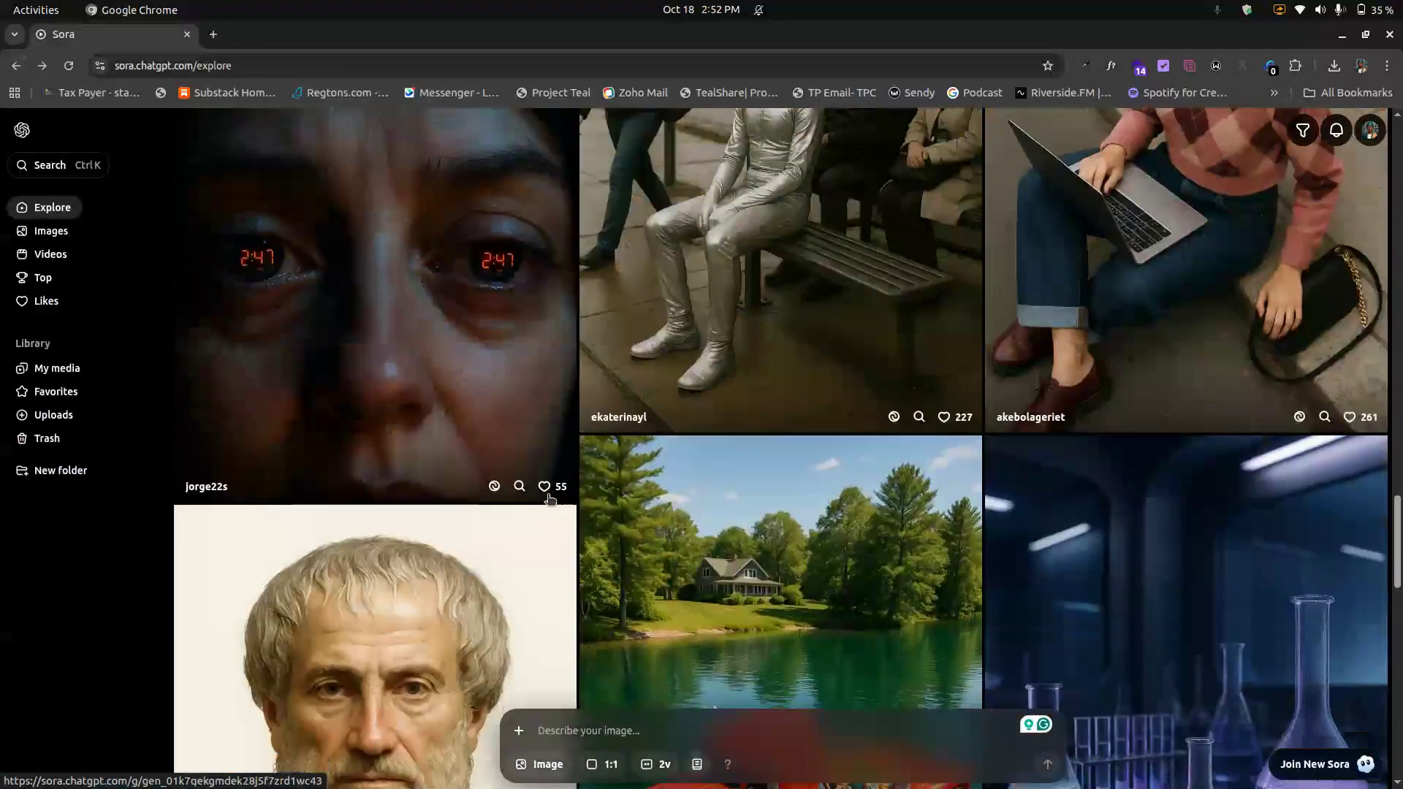
scroll(549, 499, down, 6)
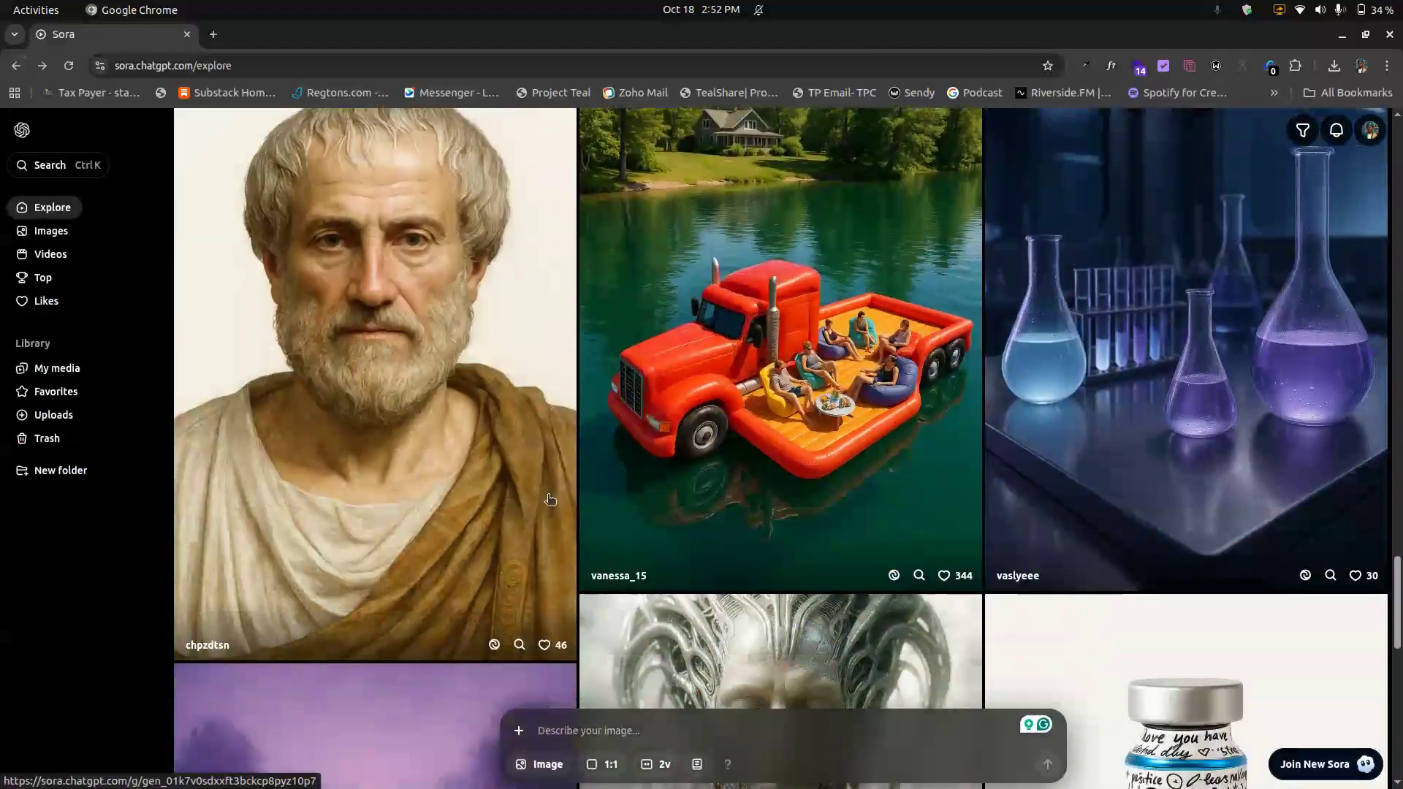
scroll(549, 499, down, 2)
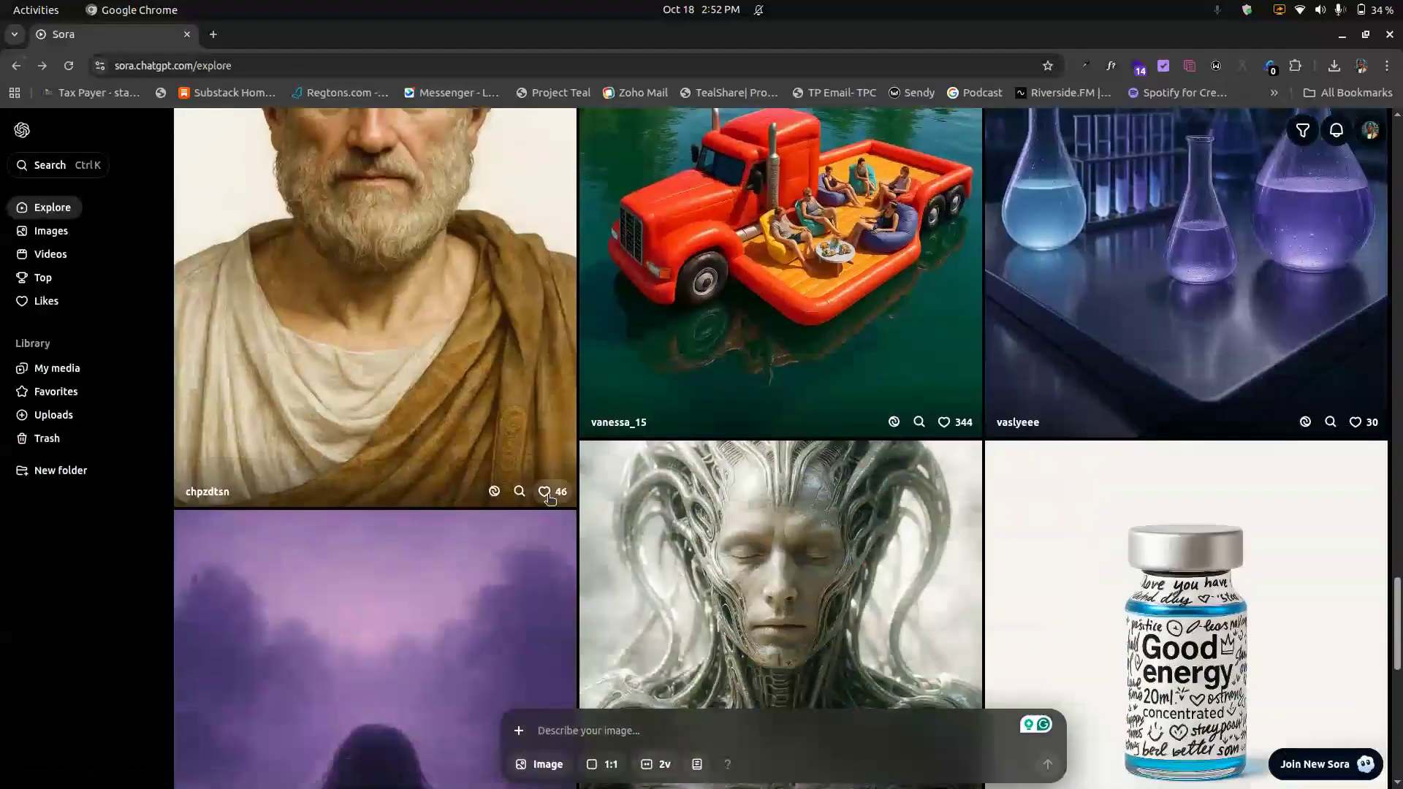
scroll(550, 499, down, 4)
scroll(549, 499, down, 5)
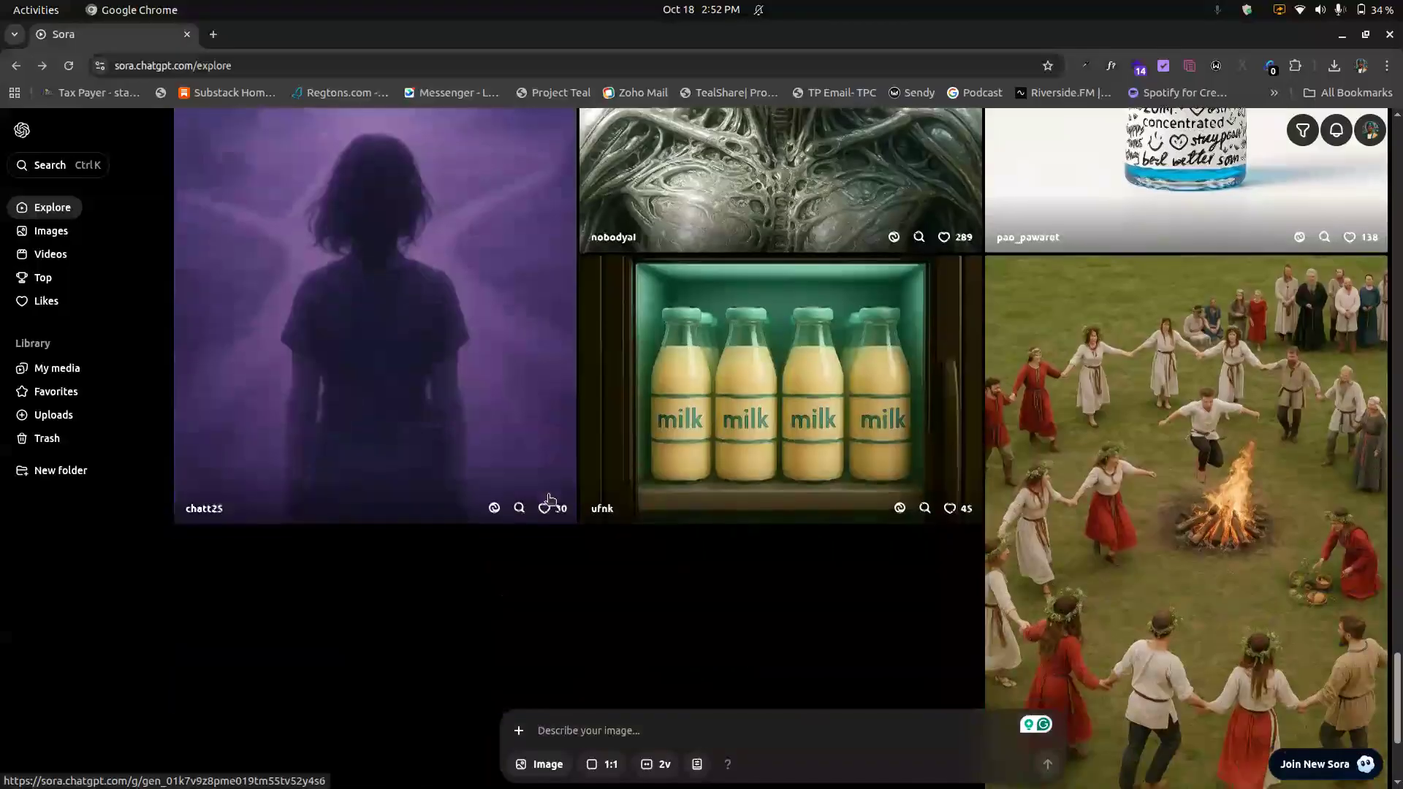
scroll(550, 500, down, 8)
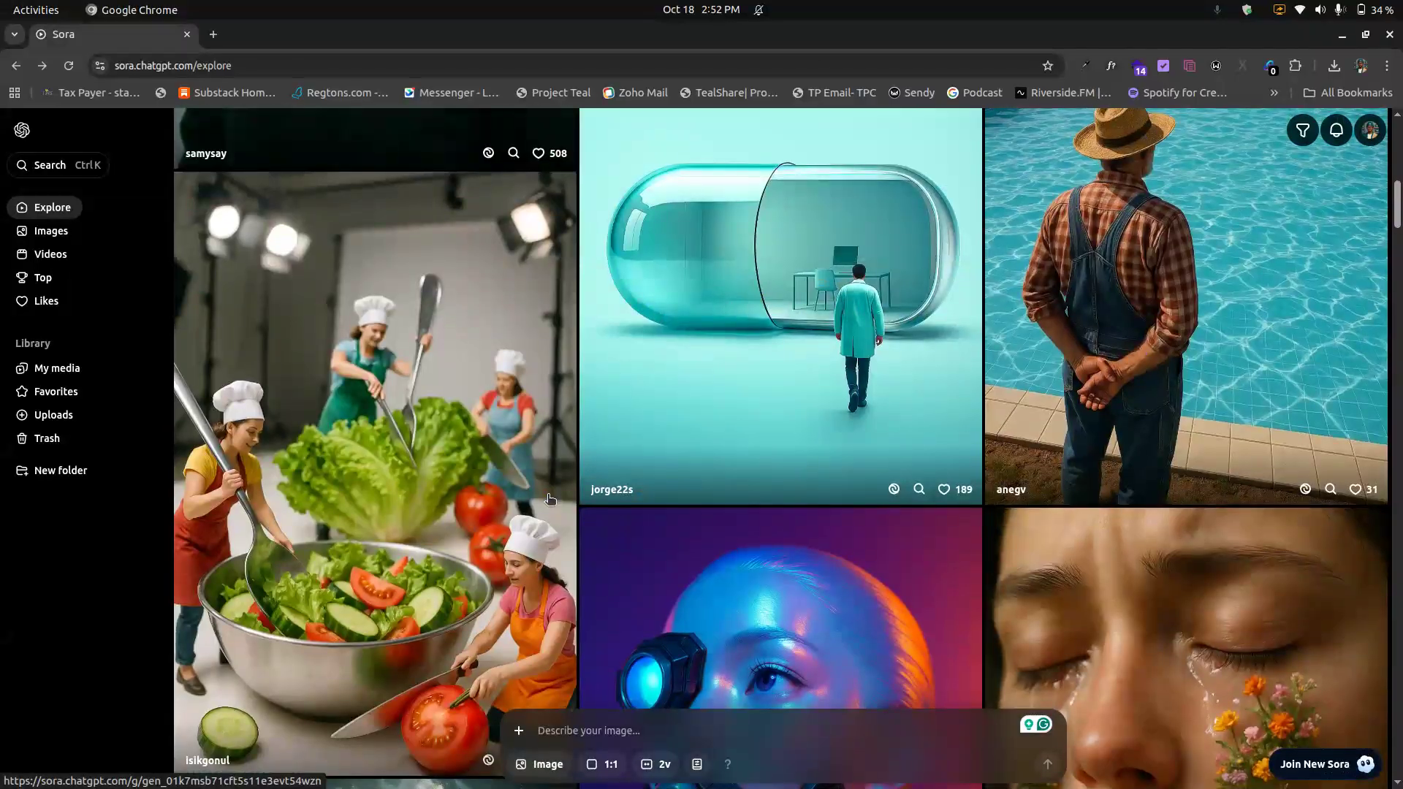
Step: Open the Join New Sora dialog
click(1338, 765)
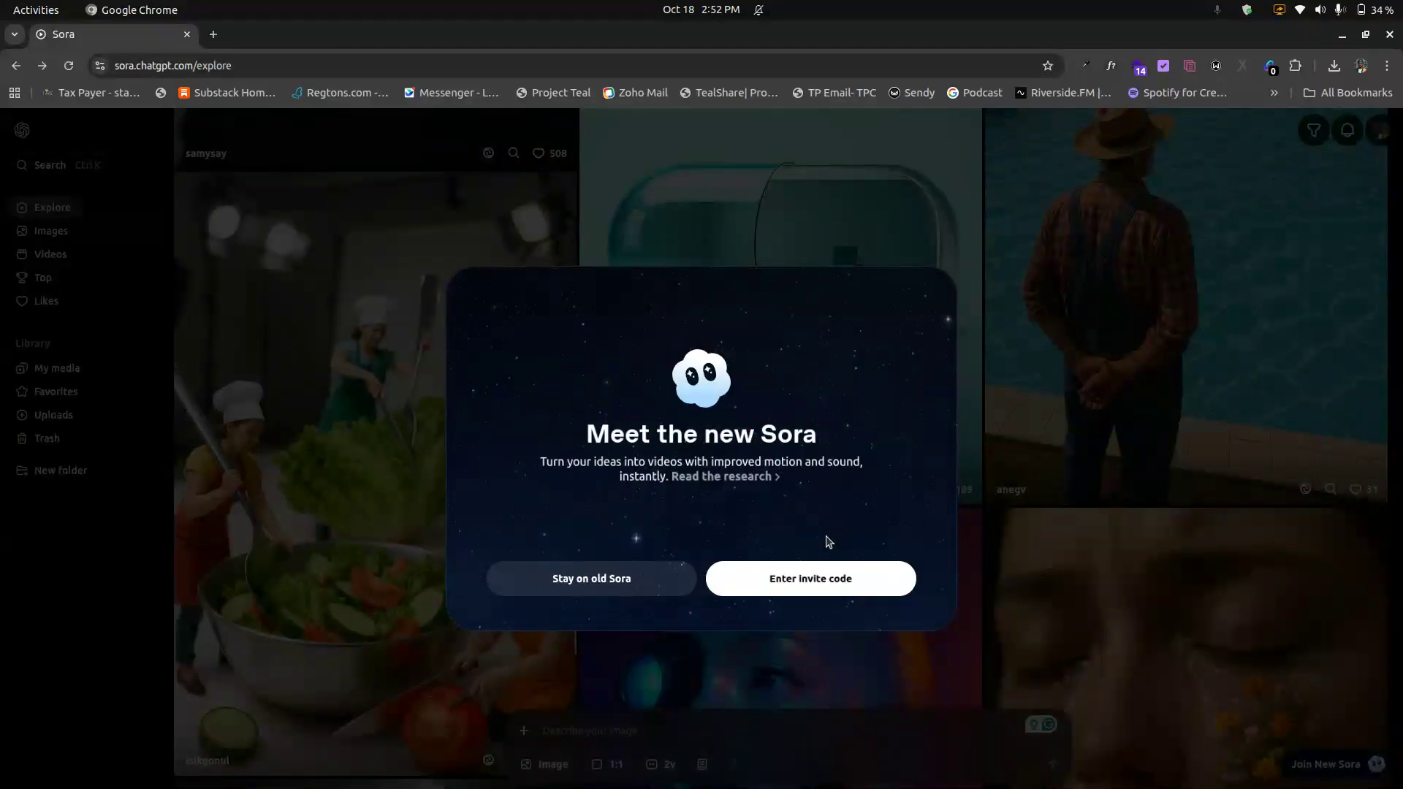
key(alt+Tab)
key(alt+Tab)
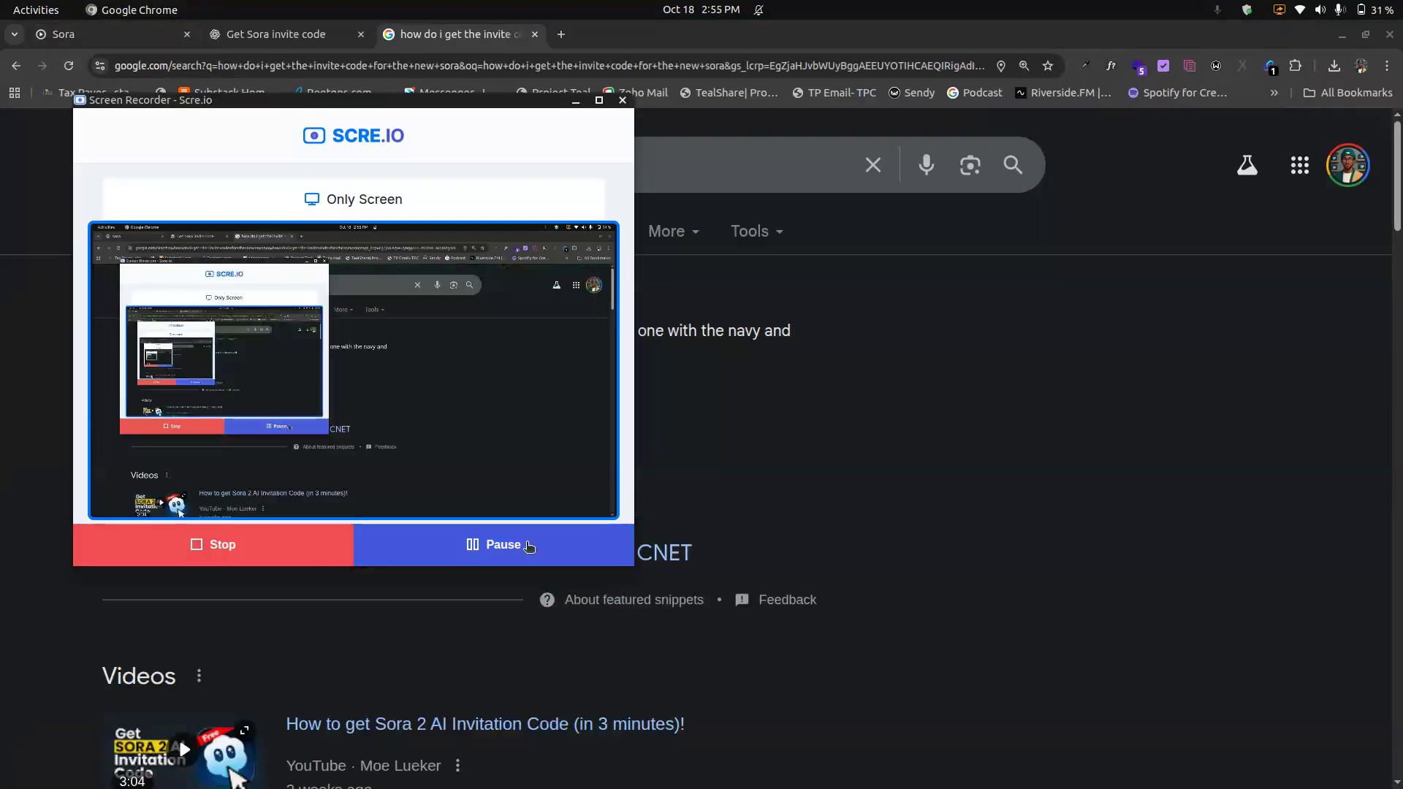
click(711, 479)
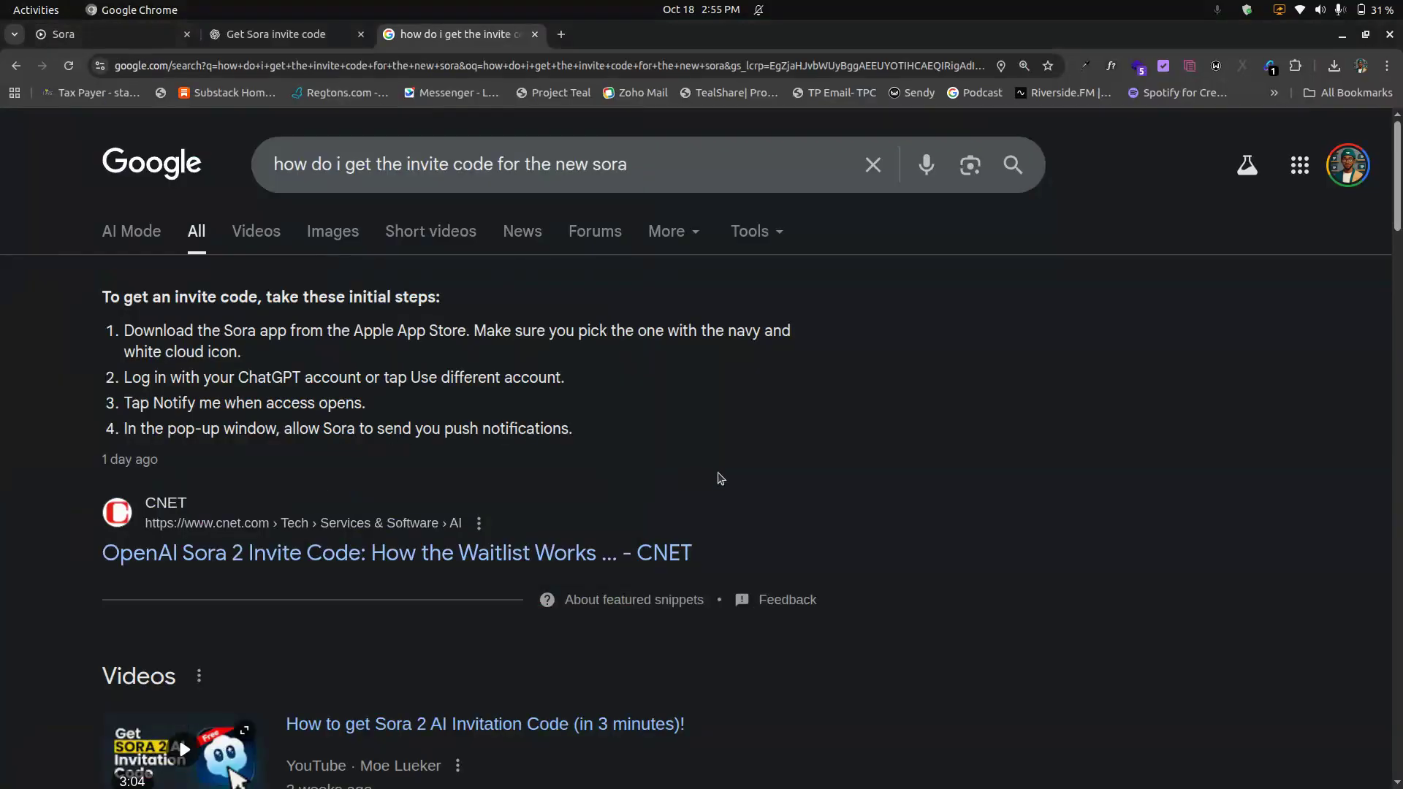
Step: Read the ChatGPT answer and the Google results on how to get an invite code for the new Sora
click(306, 36)
click(582, 289)
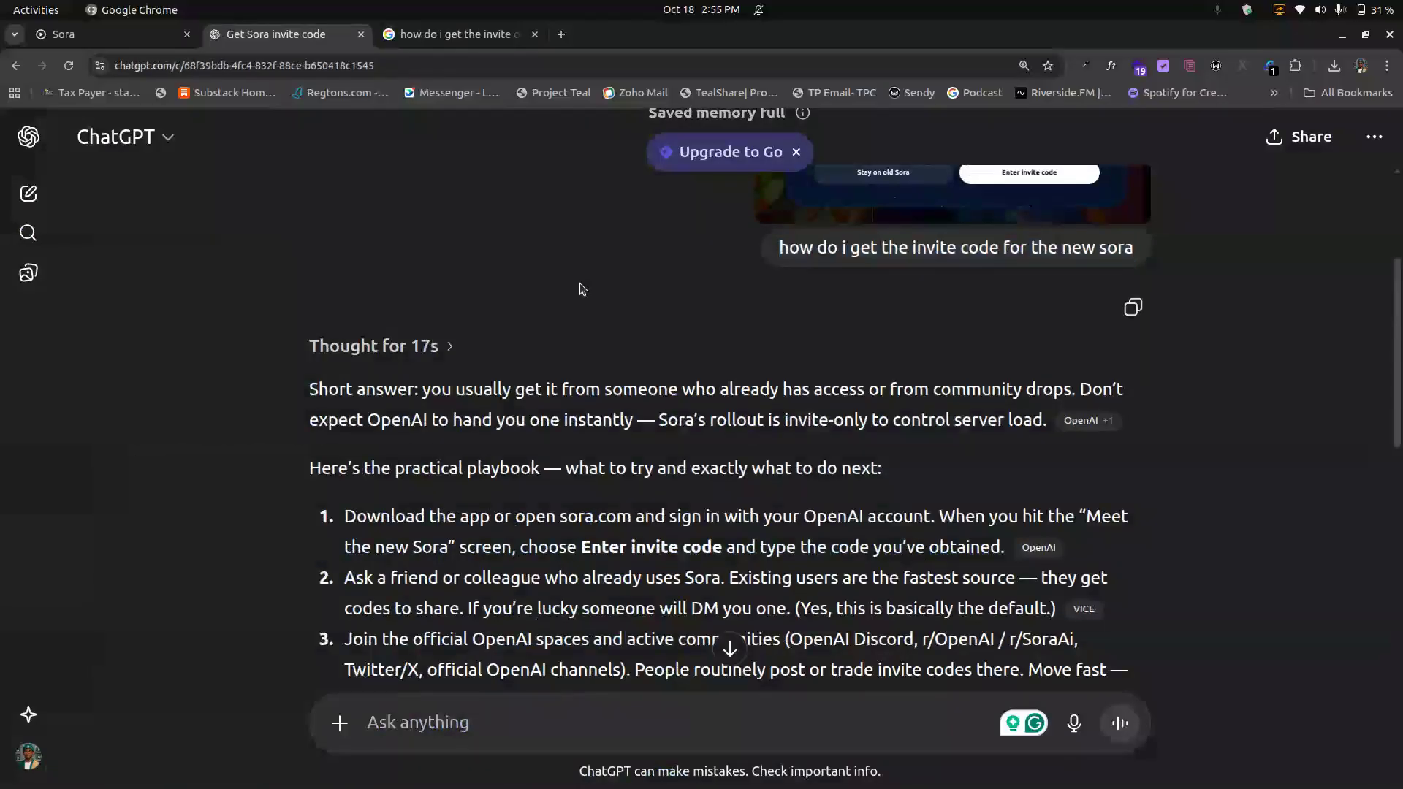
scroll(582, 288, up, 1)
scroll(582, 289, up, 1)
scroll(582, 289, down, 2)
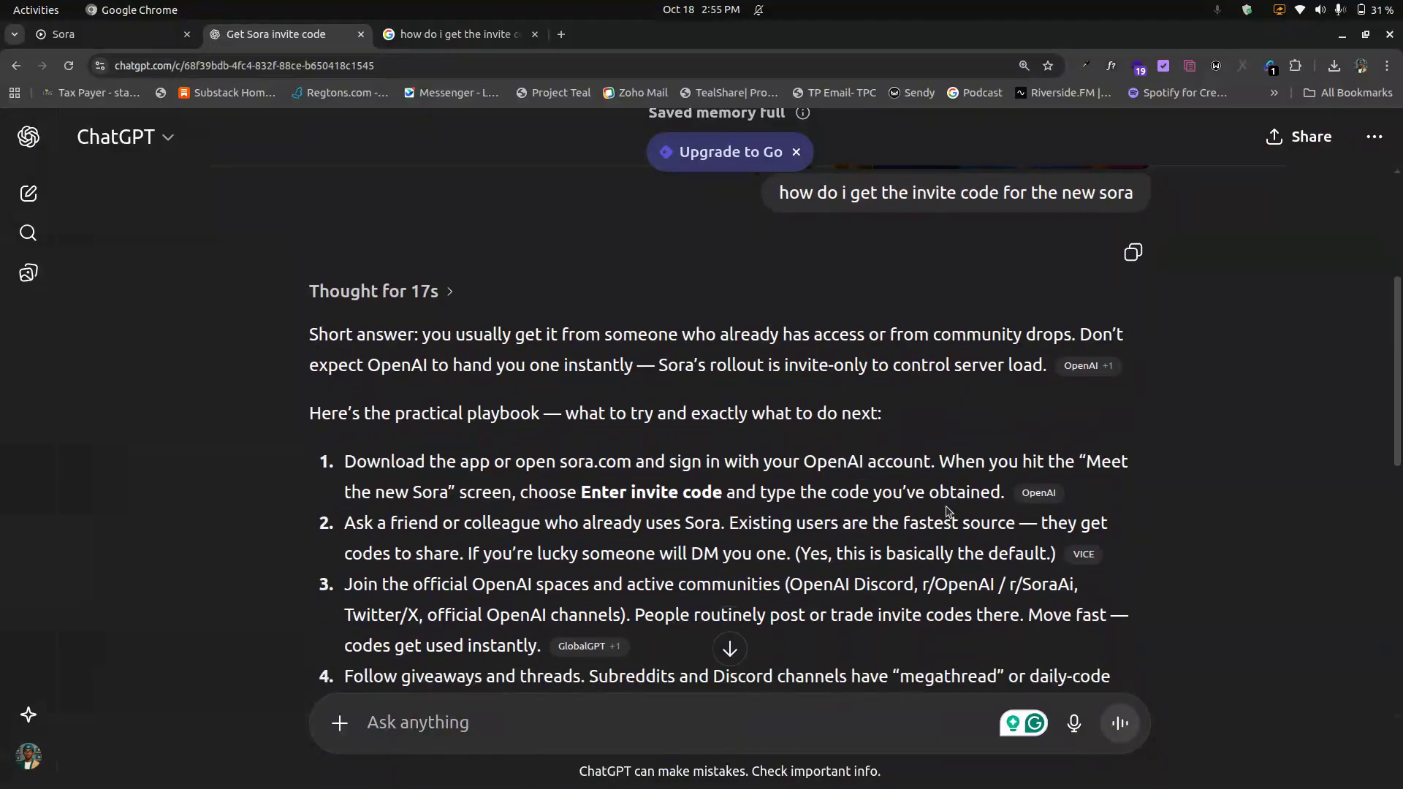
mouse_move(1036, 494)
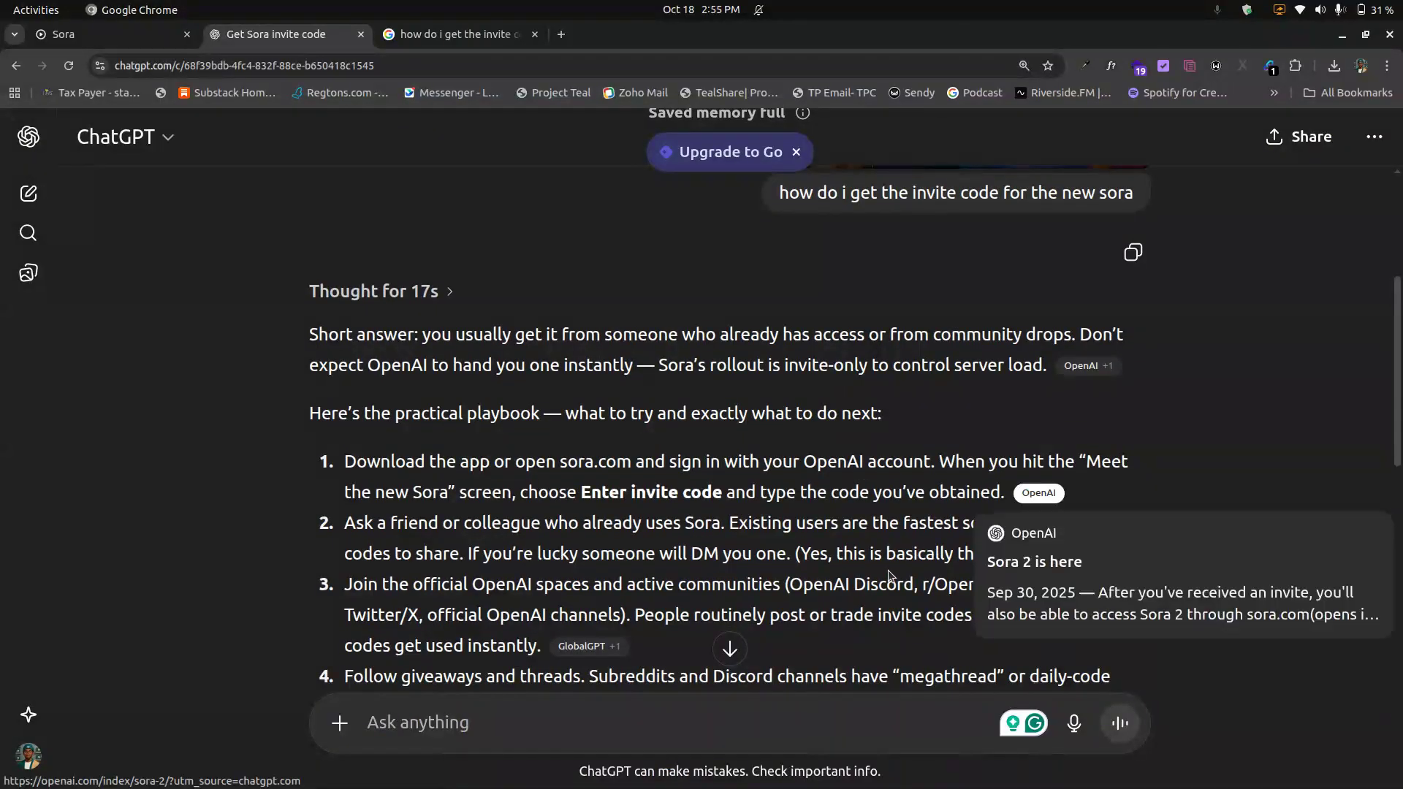
click(471, 38)
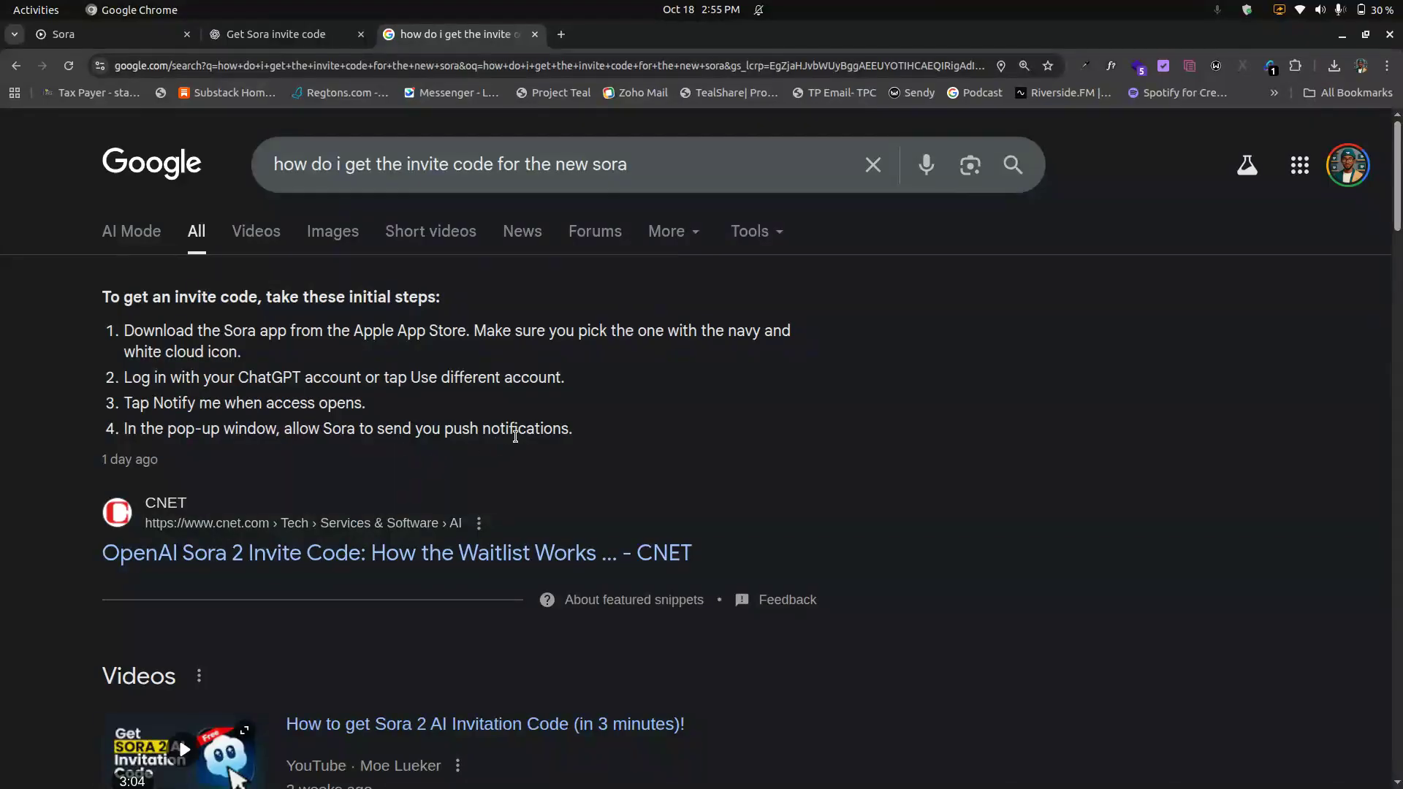
scroll(554, 450, down, 4)
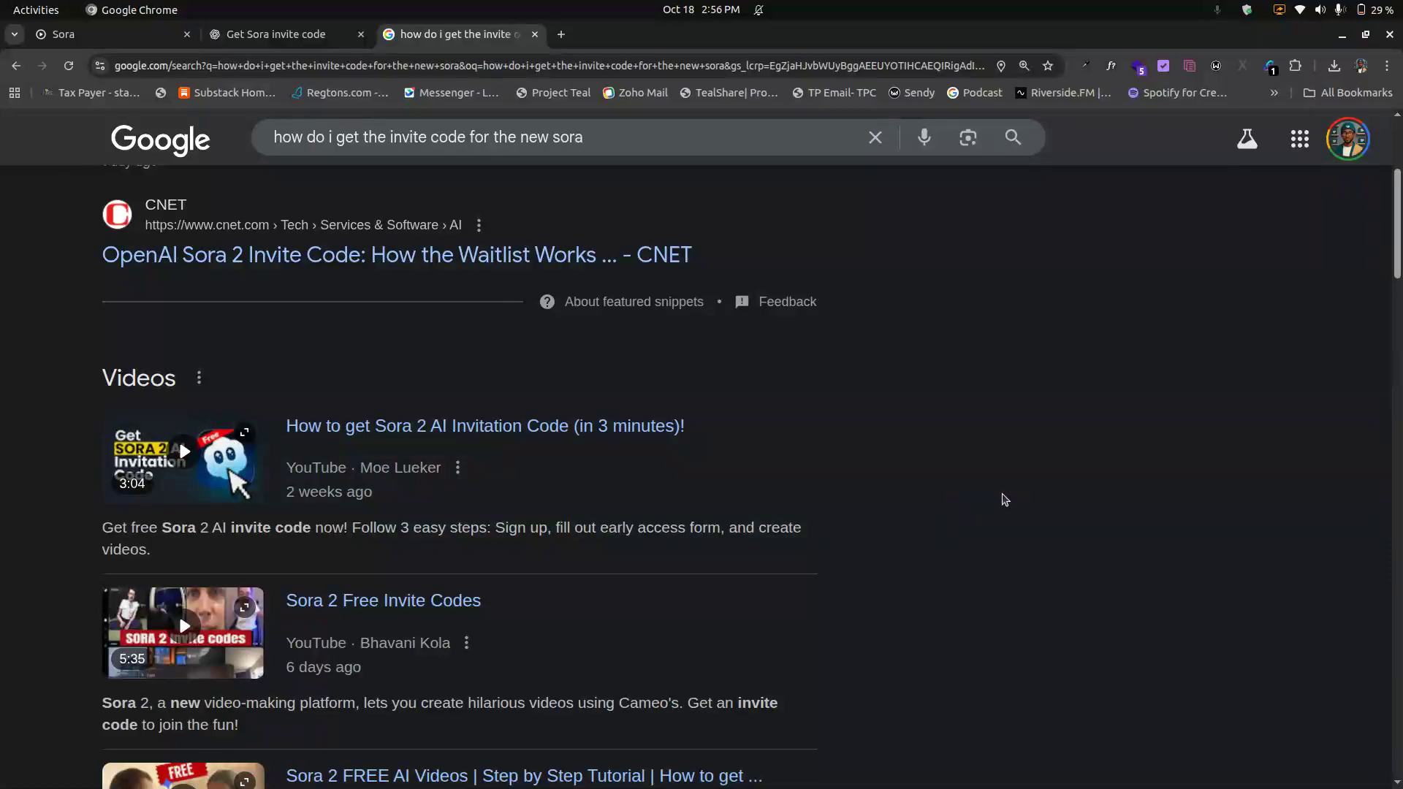
key(alt+Tab)
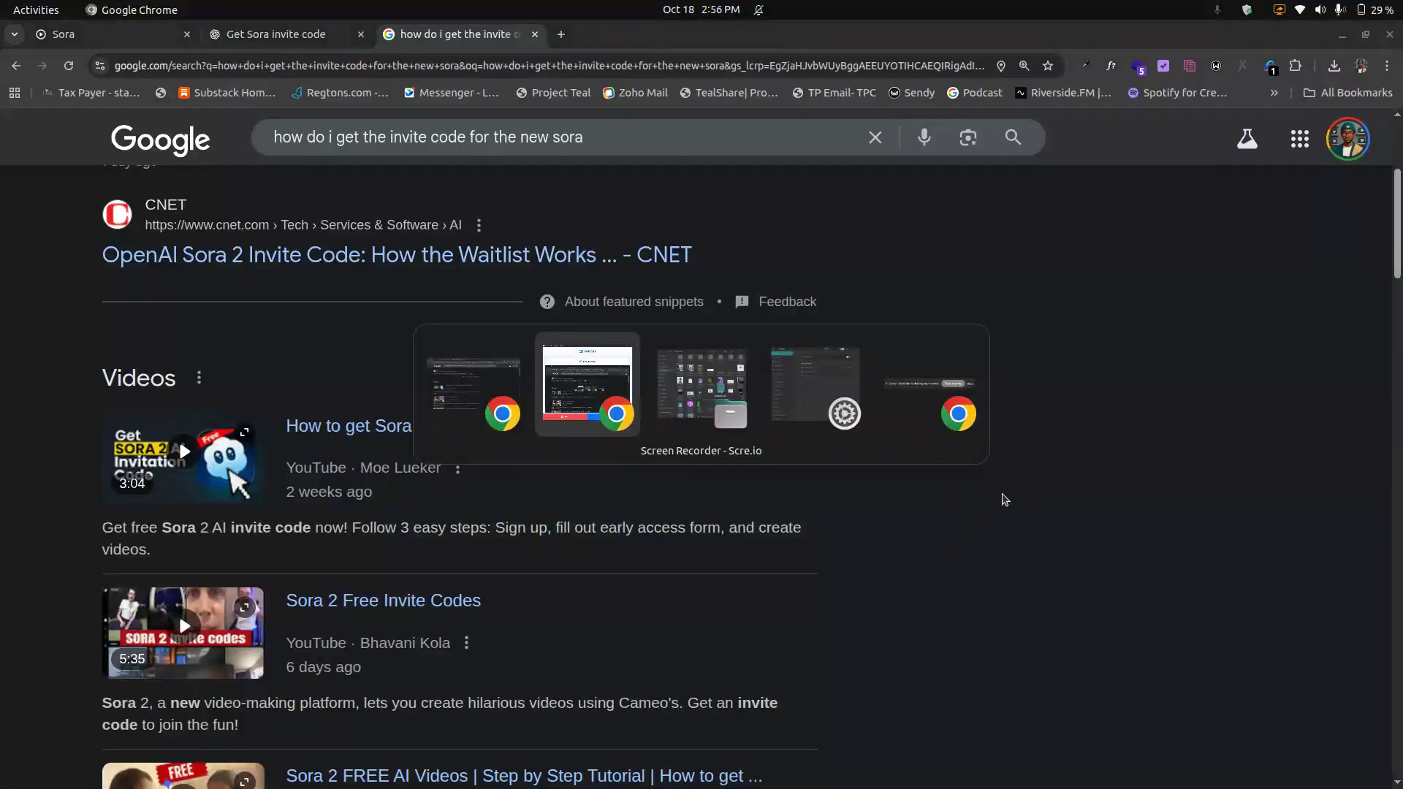